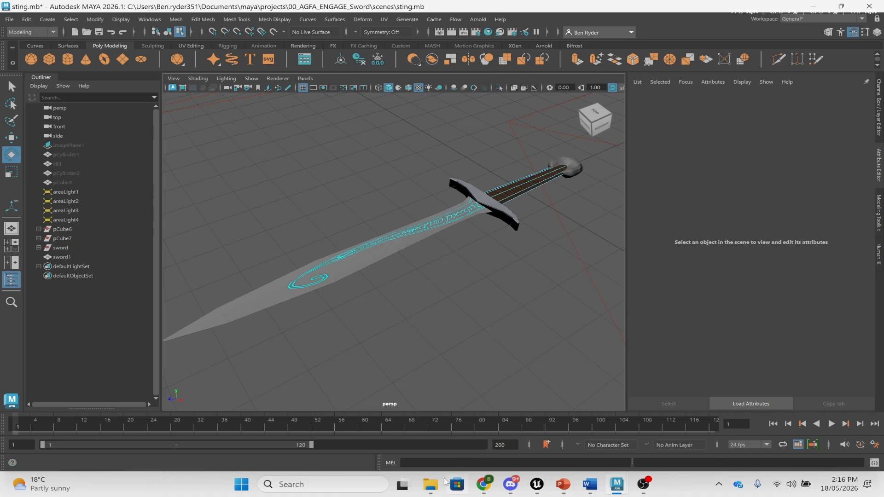
- Select the sword FBX file in the project's scenes folder, then minimize Explorer
mouse_move(435, 488)
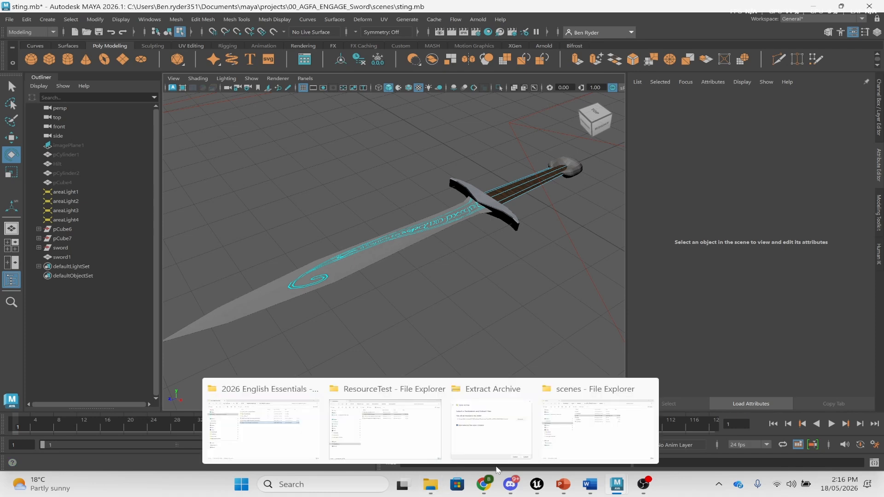
left_click(598, 427)
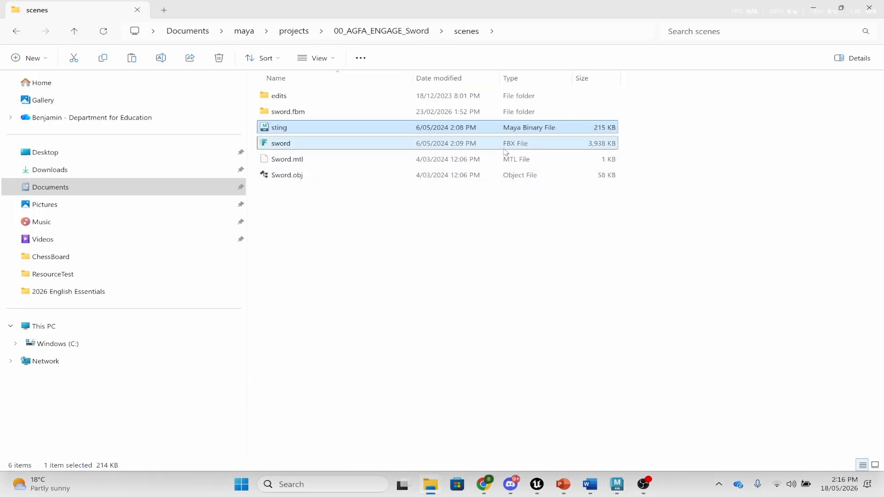
left_click(335, 146)
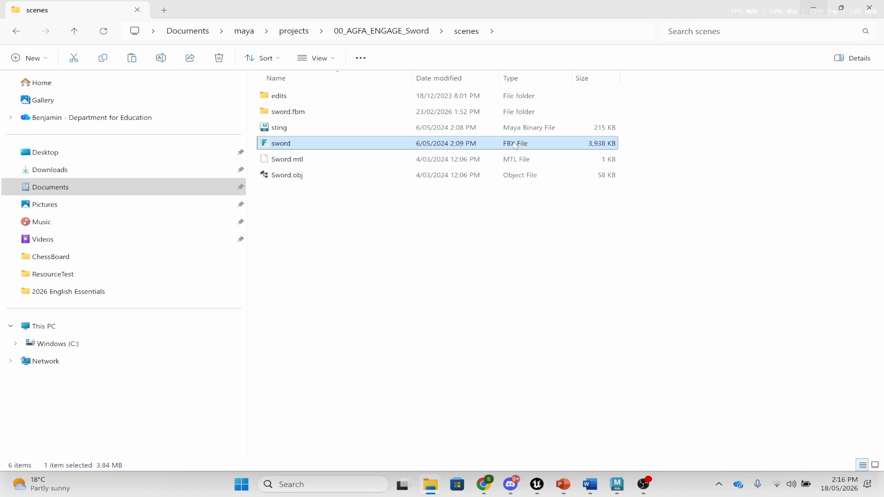
left_click(815, 8)
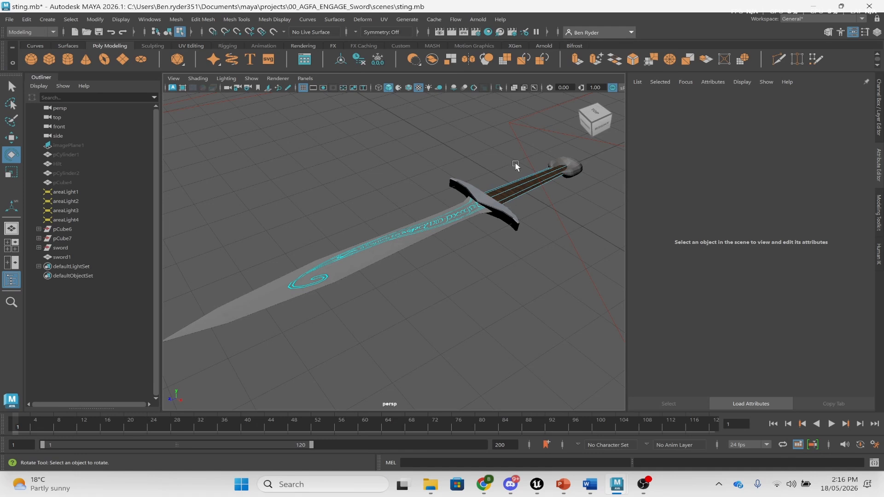
- Select the handle, crossguard, blade, grip and pommel in turn, then switch to the YouTube UV tutorial
left_click(520, 193)
right_click_drag(521, 194, 566, 167)
left_click(374, 159)
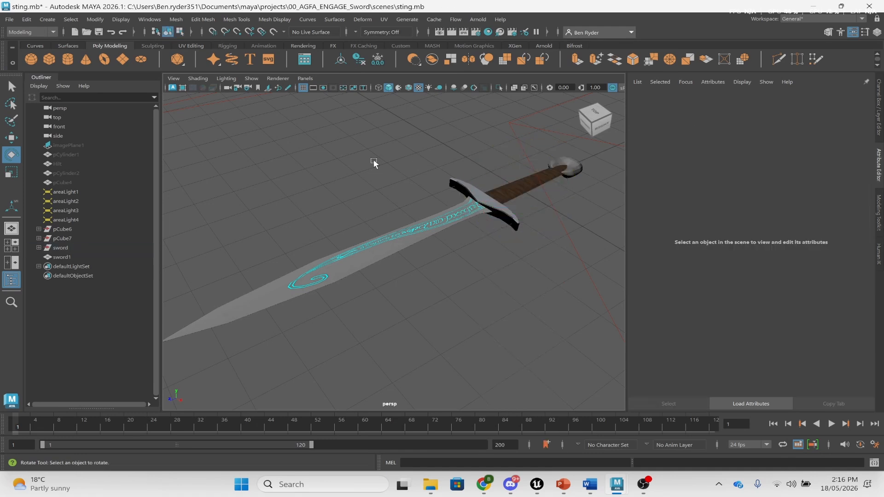
left_click(469, 184)
left_click(349, 254)
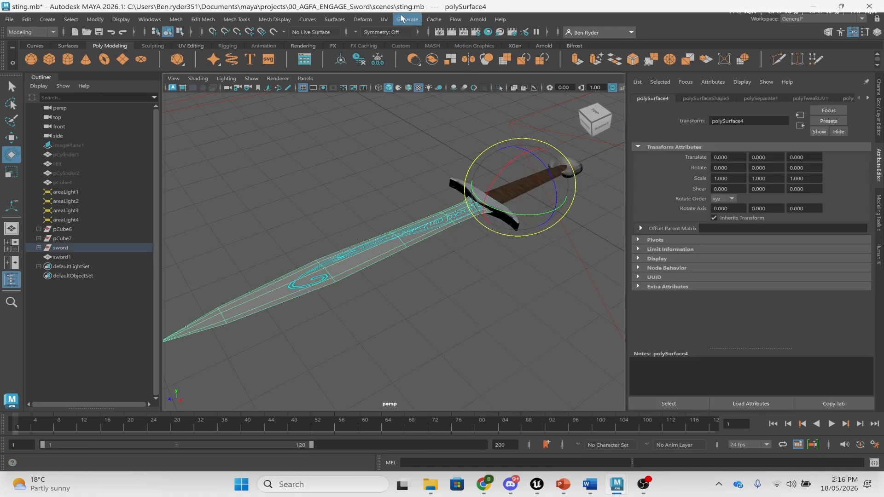
left_click(452, 186)
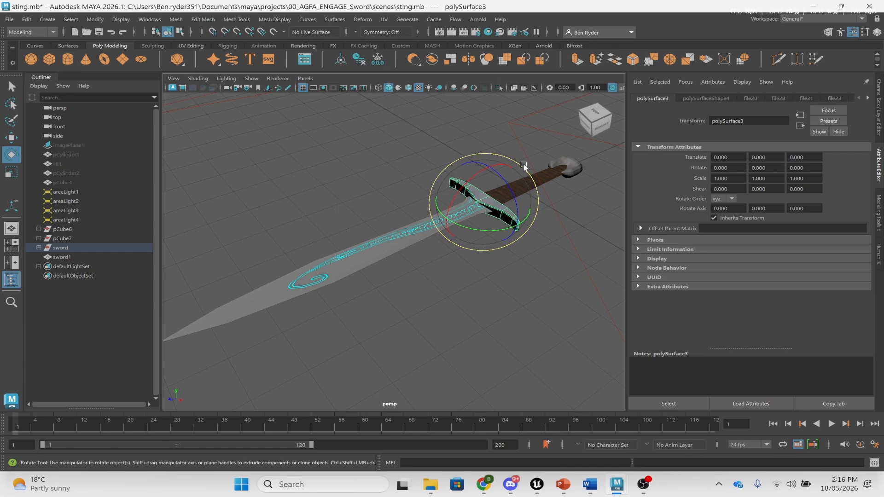
key("q")
left_click(551, 168)
left_click(573, 164)
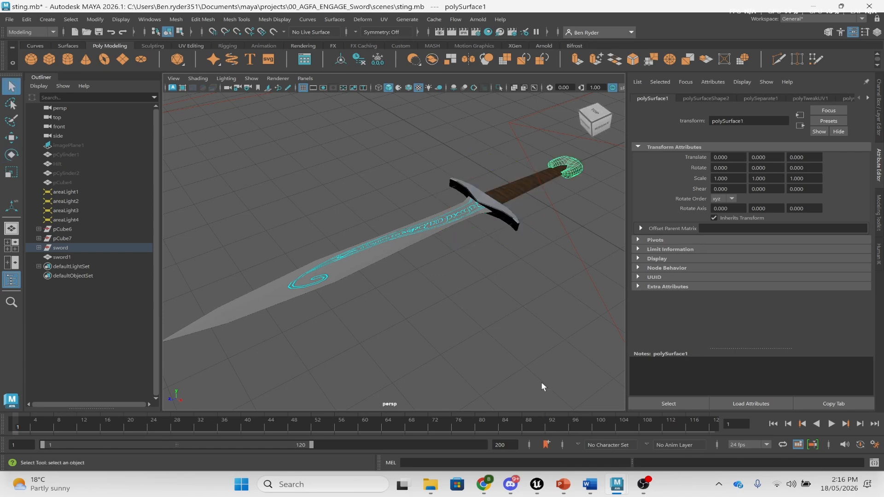
mouse_move(486, 490)
left_click(471, 421)
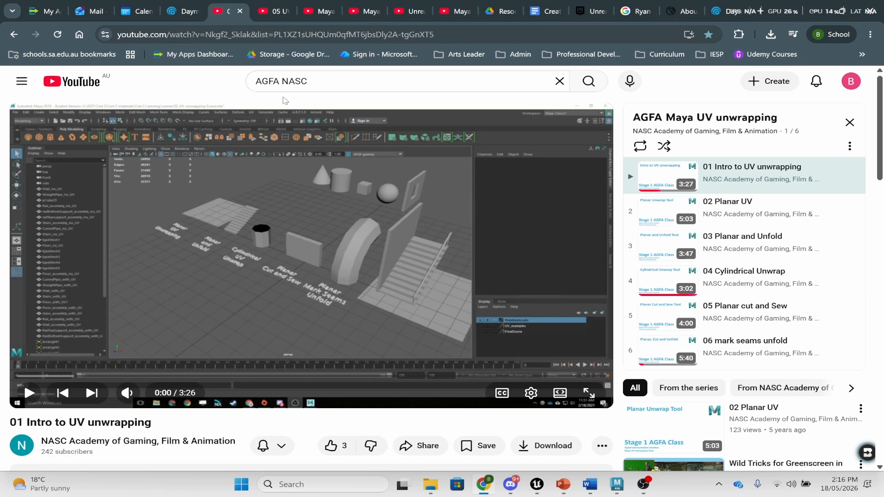
left_click(306, 85)
left_click_drag(306, 84, 237, 86)
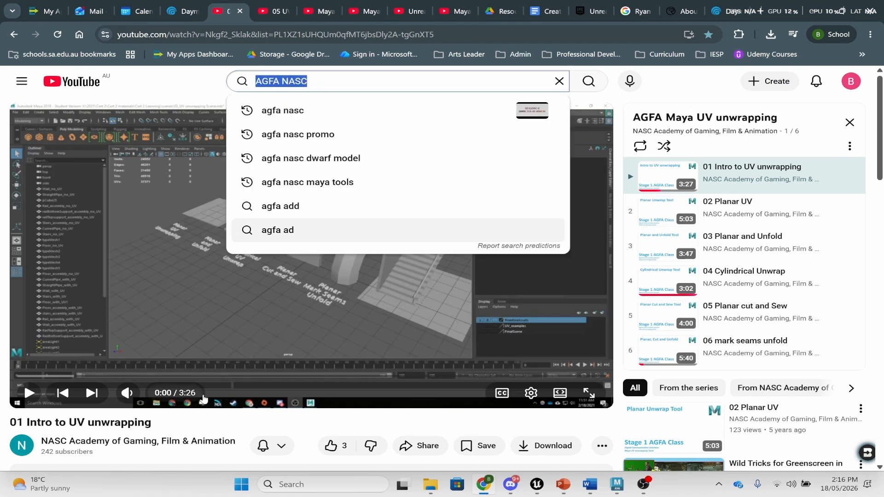
left_click(152, 422)
left_click_drag(159, 427, 2, 426)
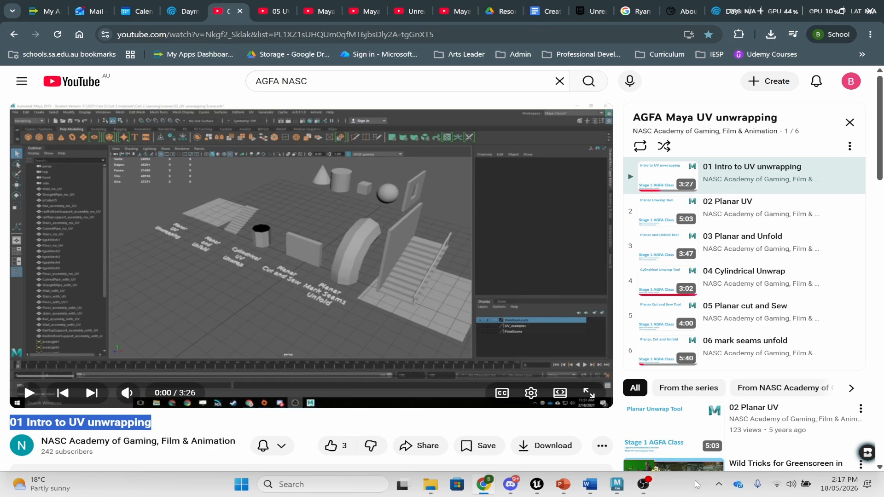
- Bring Maya back and click through the blade and grip pieces
mouse_move(626, 487)
left_click(659, 435)
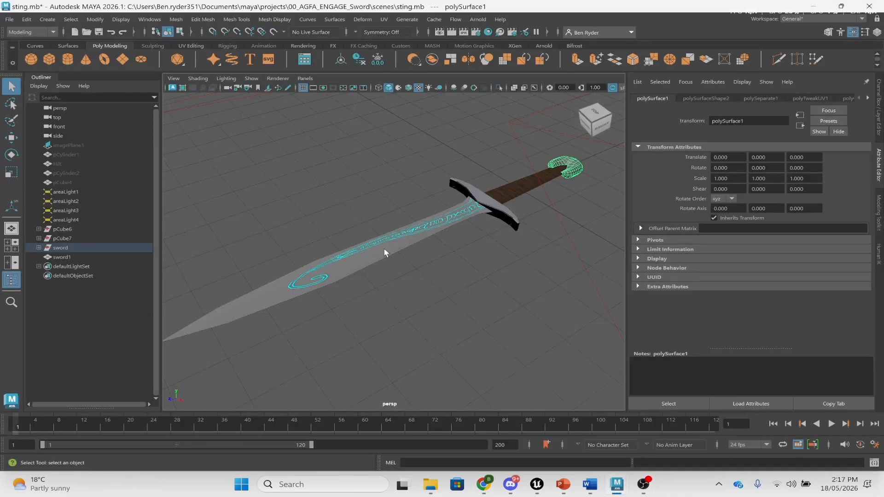
left_click(396, 252)
left_click(416, 235)
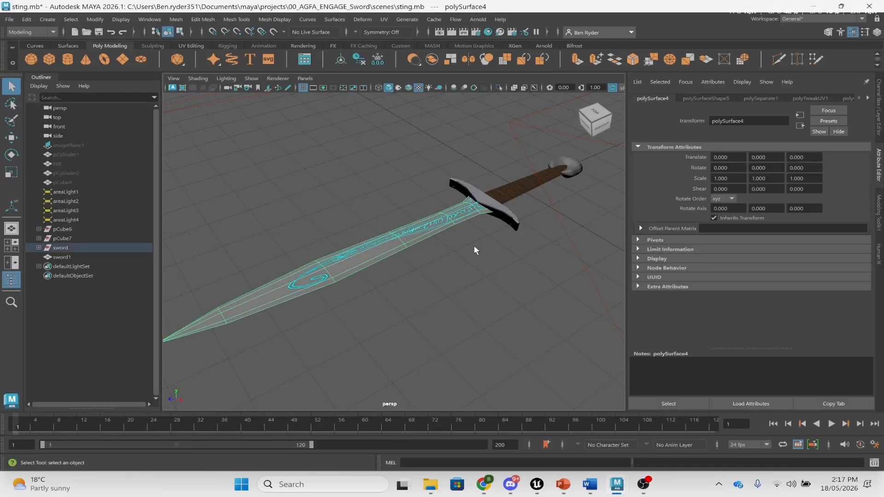
left_click(504, 221)
left_click_drag(510, 226, 445, 230, "alt")
- Select the crossguard and open the UV Editor over the Sword_albedo texture
left_click(363, 179)
left_click_drag(428, 178, 435, 194, "alt")
left_click(456, 178)
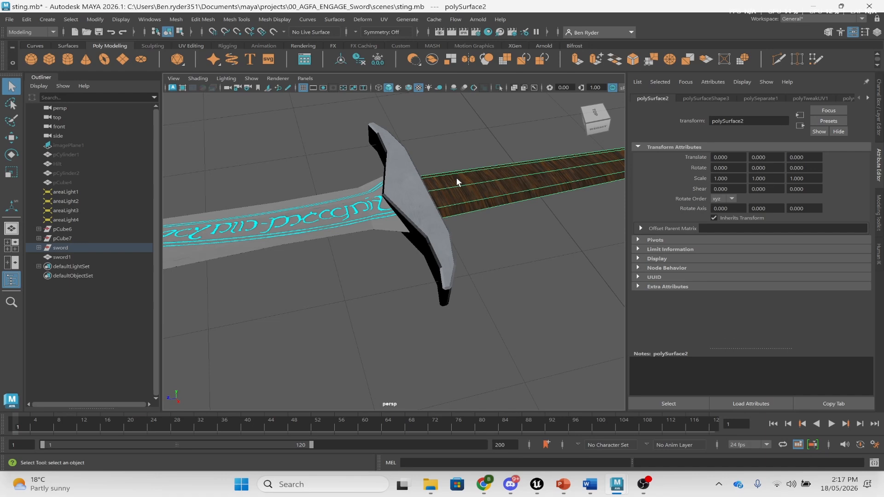
left_click(403, 203)
left_click_drag(409, 230, 420, 212, "alt")
left_click_drag(518, 163, 519, 172, "alt")
middle_click_drag(518, 172, 524, 179, "alt")
left_click_drag(524, 179, 339, 253, "alt")
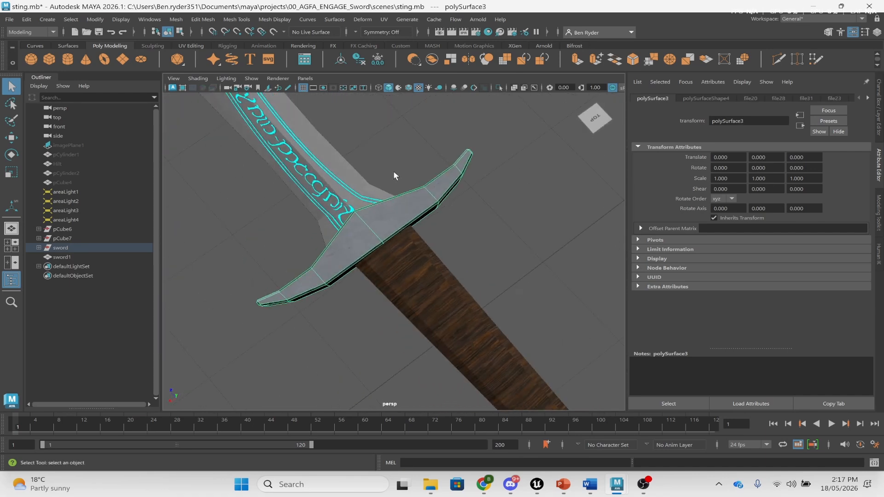
left_click(384, 19)
left_click(388, 36)
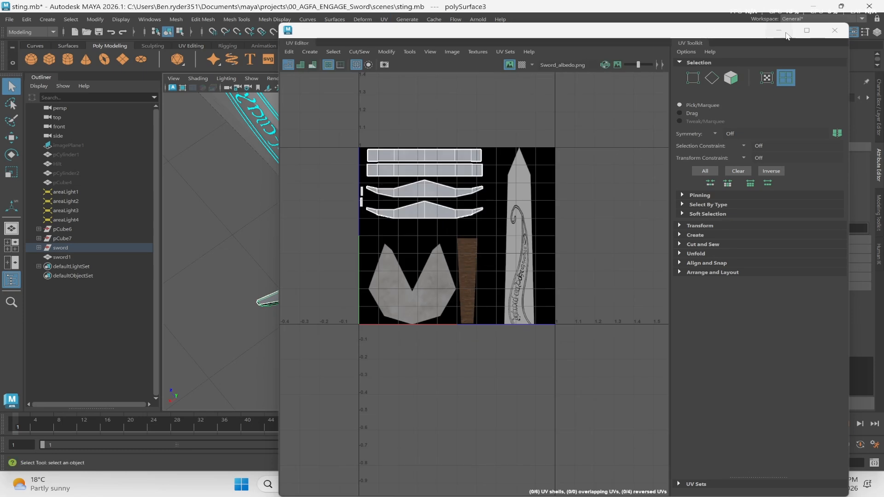
- Move the UV Editor aside, spherically project the crossguard, and shift its UV shell
left_click_drag(623, 24, 615, 177)
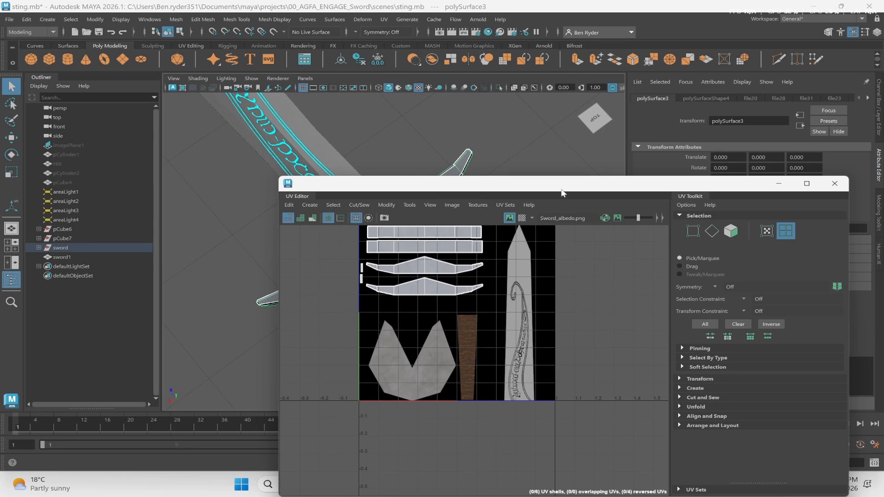
left_click_drag(562, 192, 773, 173)
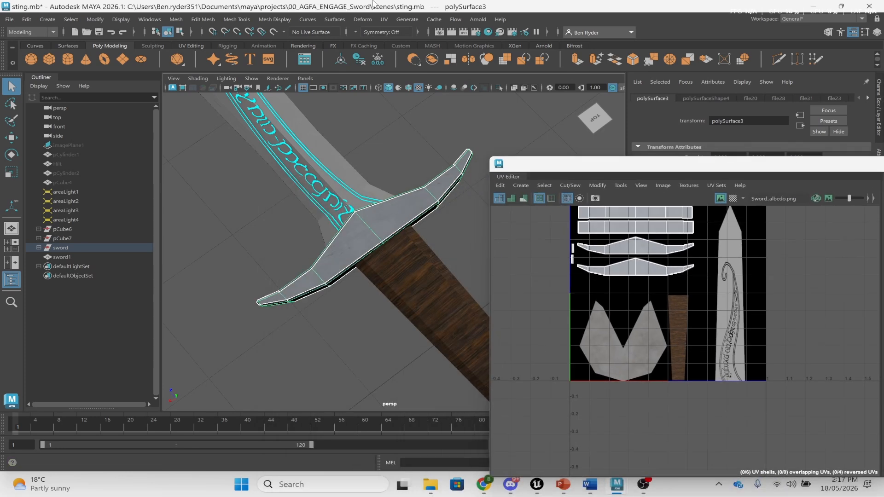
left_click(384, 19)
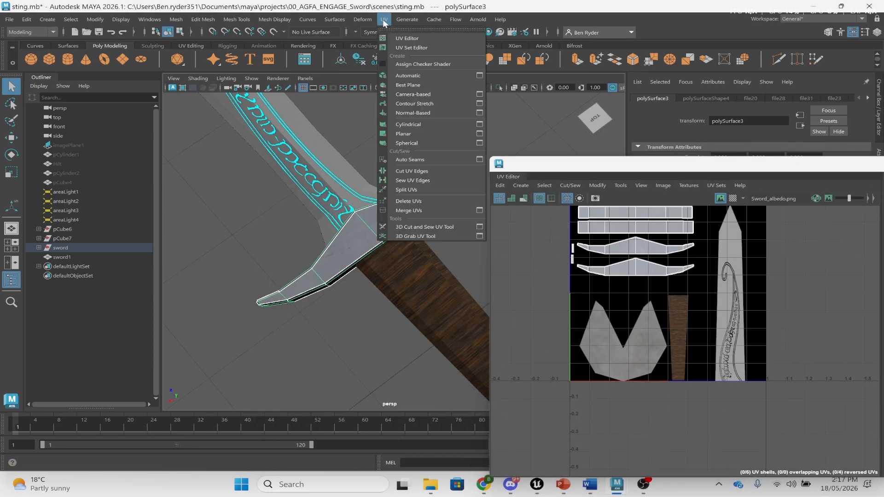
left_click(404, 143)
scroll(676, 293, "down", 2)
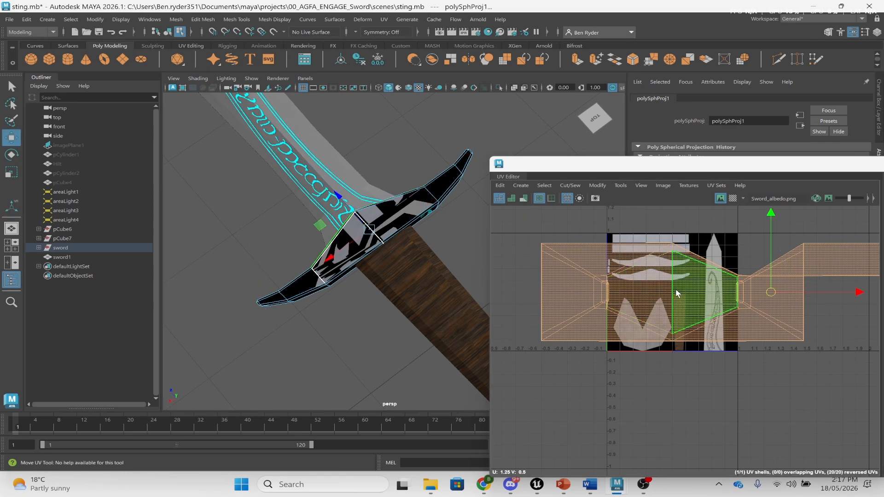
left_click_drag(770, 291, 707, 306)
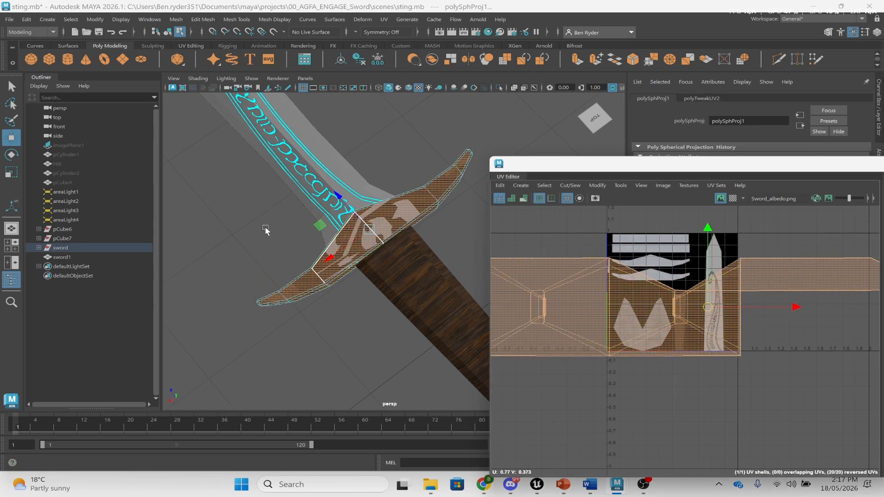
- Select several crossguard faces in Face mode
right_click_drag(355, 210, 356, 238)
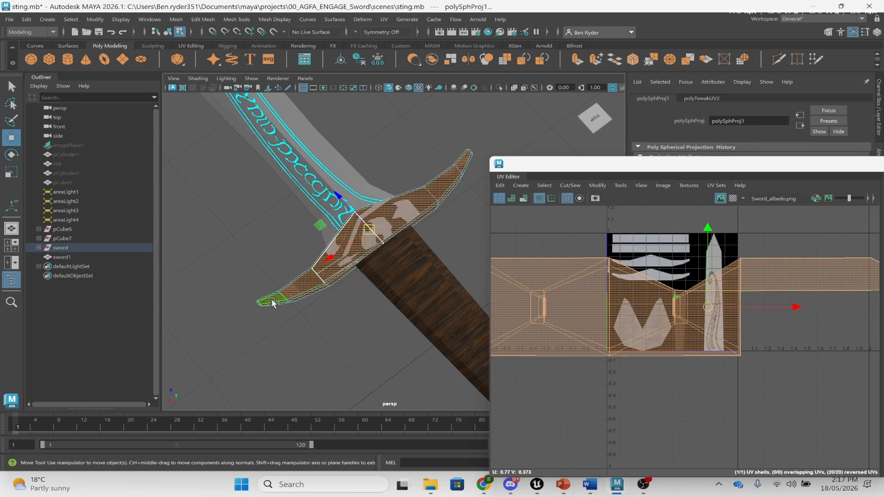
left_click(273, 303)
key("q")
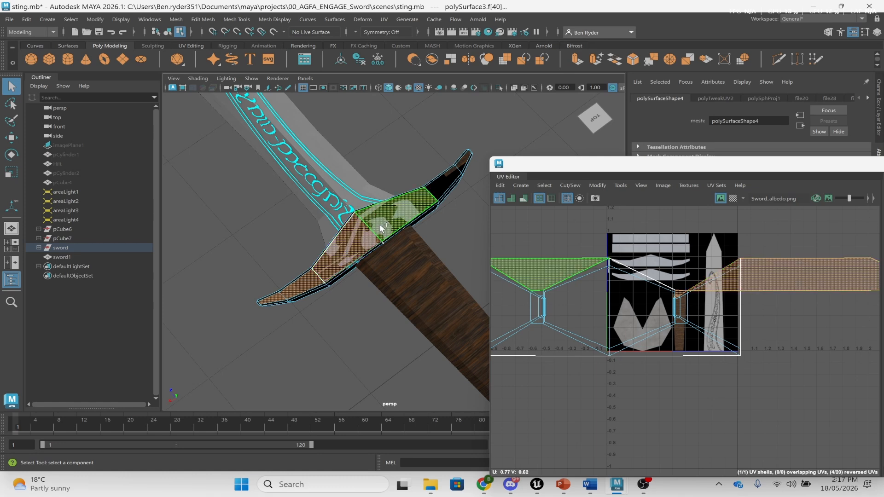
left_click(444, 178)
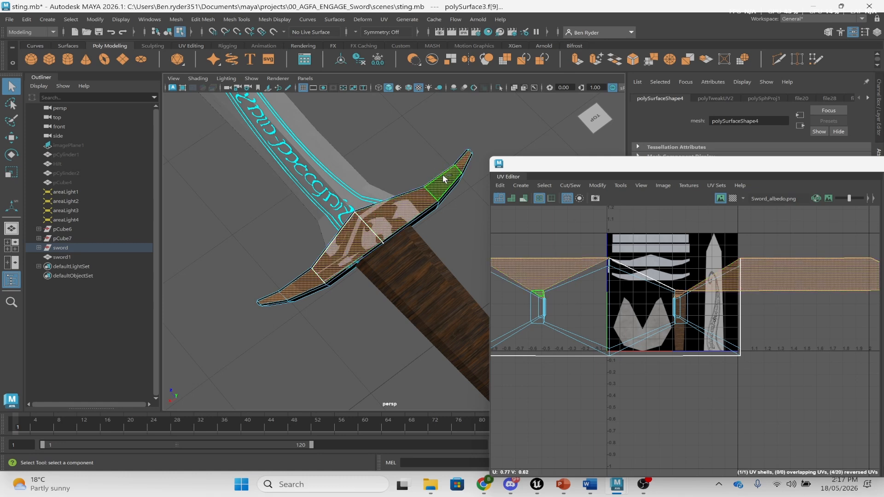
left_click(449, 162)
- Apply a planar projection to the selected guard faces from Planar Mapping Options
left_click(384, 20)
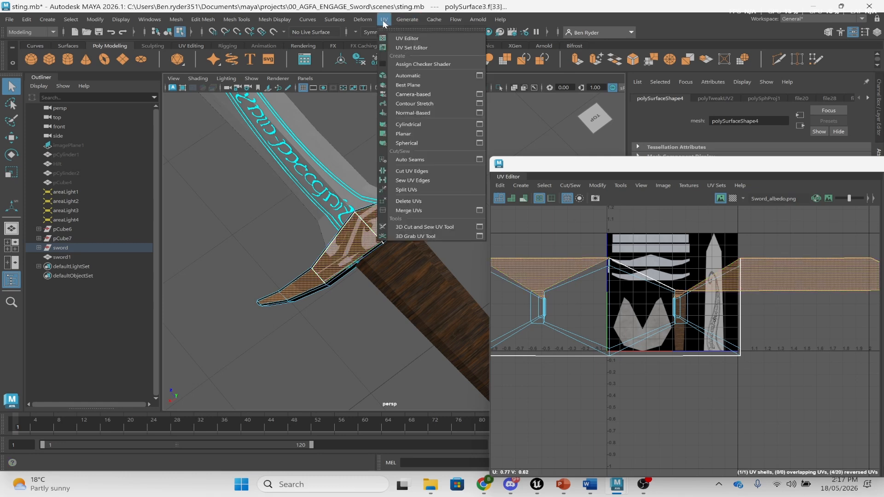
left_click(479, 133)
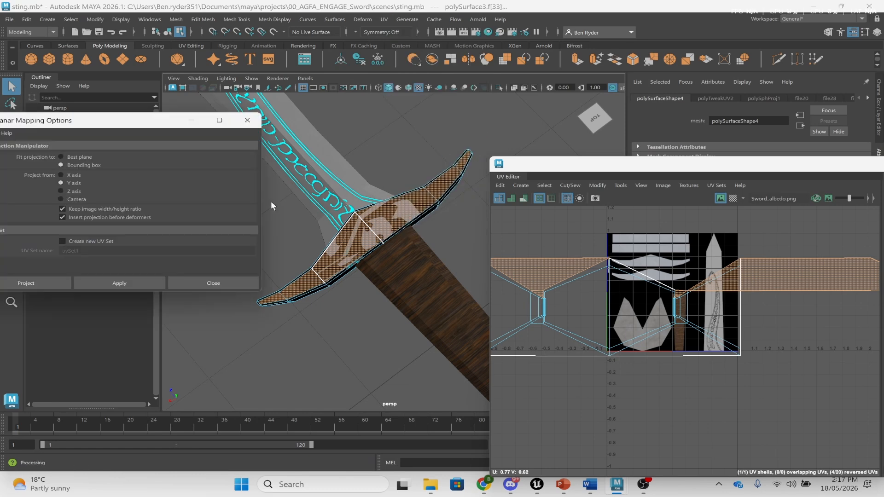
left_click_drag(332, 342, 357, 234, "alt")
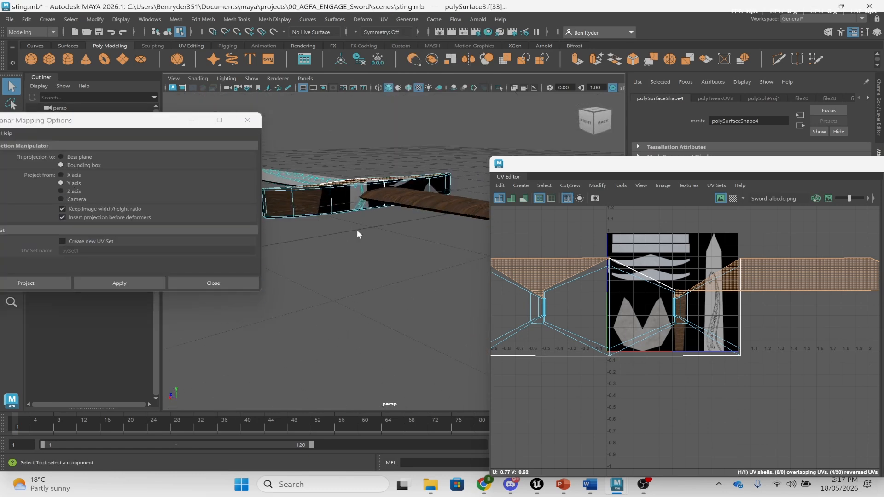
key("w")
left_click_drag(299, 144, 258, 183, "alt")
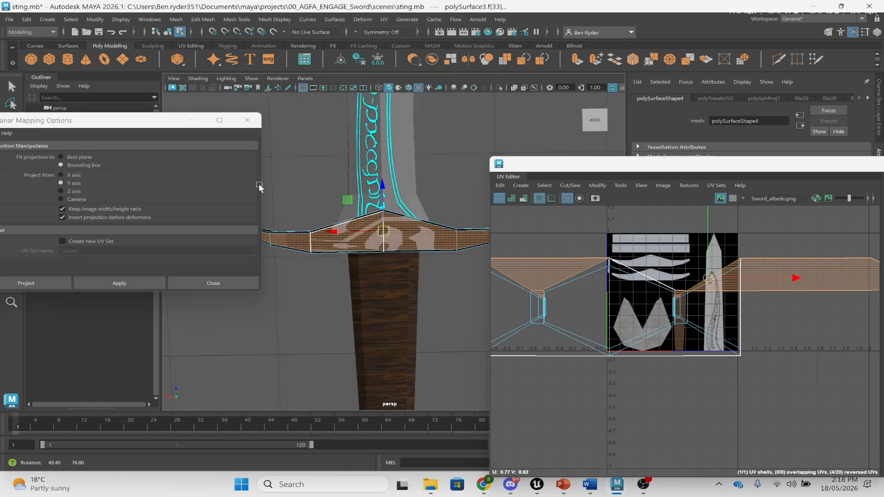
left_click(115, 283)
left_click(205, 284)
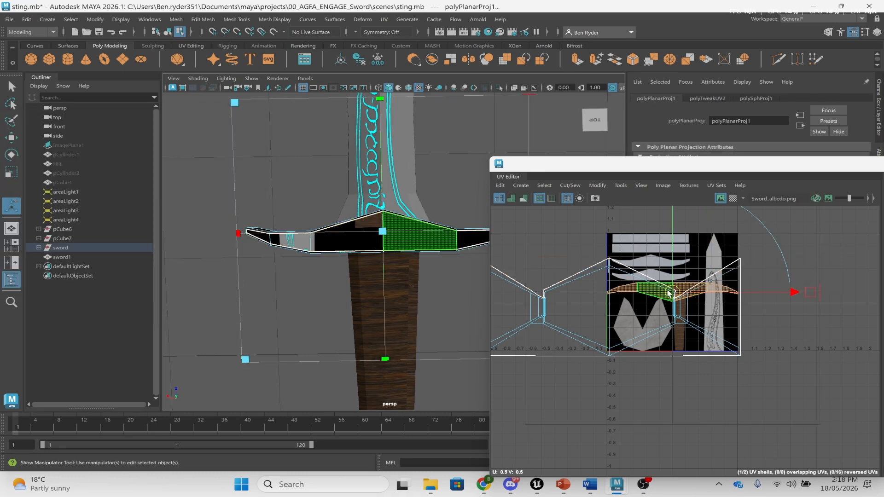
- Show the checker pattern on the guard's UVs and return to Object Mode
left_click(732, 198)
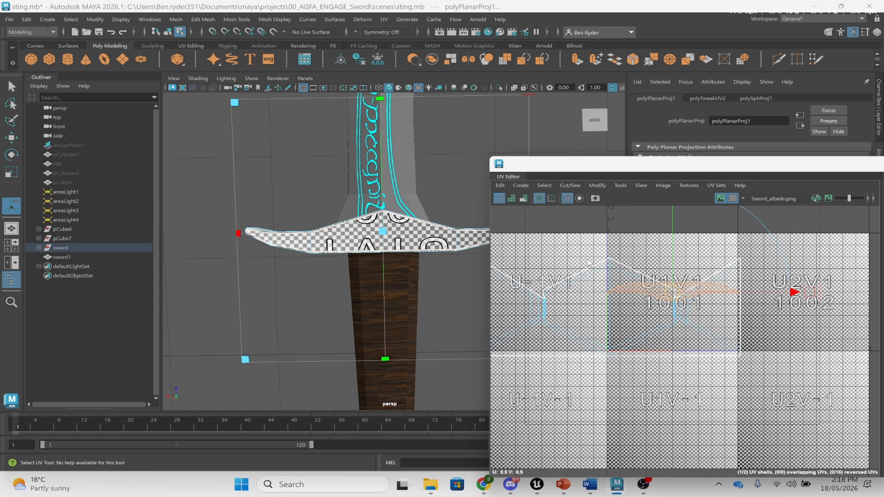
right_click_drag(379, 234, 430, 195)
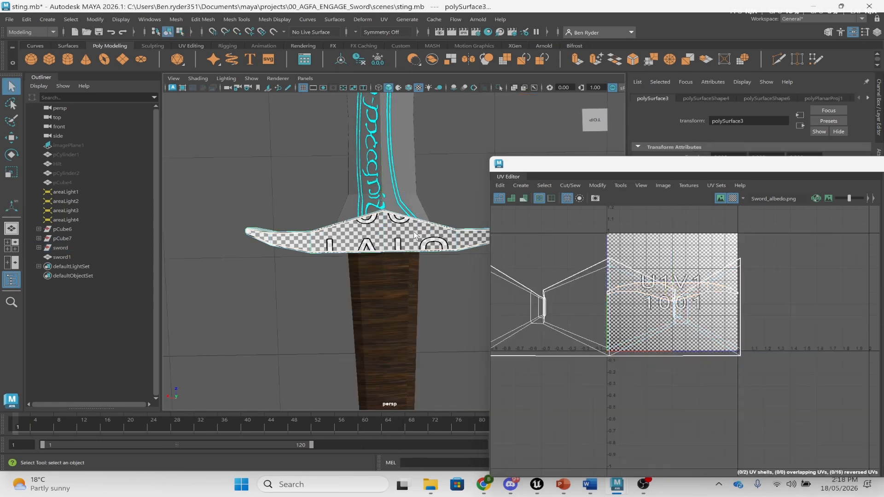
left_click(384, 19)
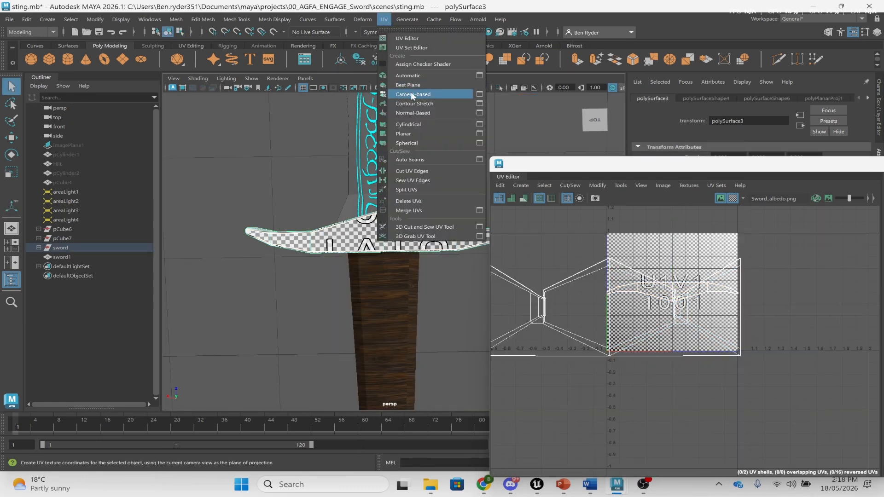
- Planar-project the guard, pick one of its faces, and turn off the checker map
left_click(416, 133)
left_click_drag(380, 269, 389, 244, "alt")
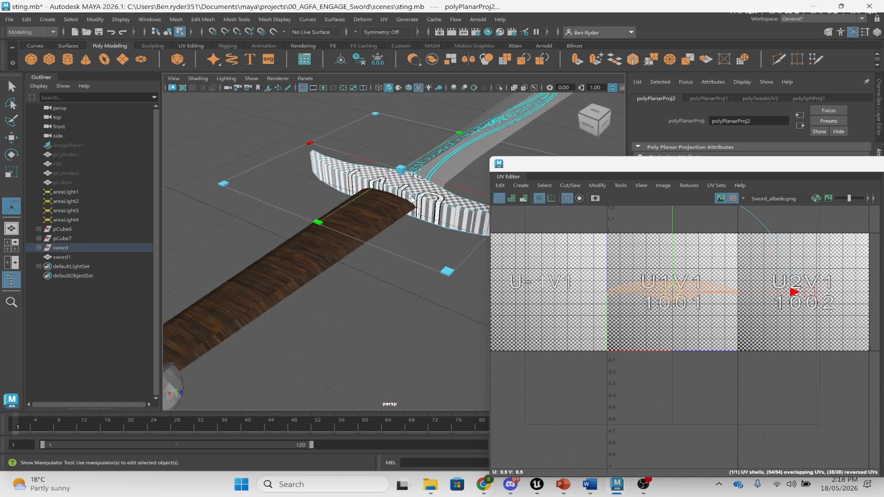
right_click_drag(411, 198, 415, 225)
left_click(466, 221)
left_click(730, 200)
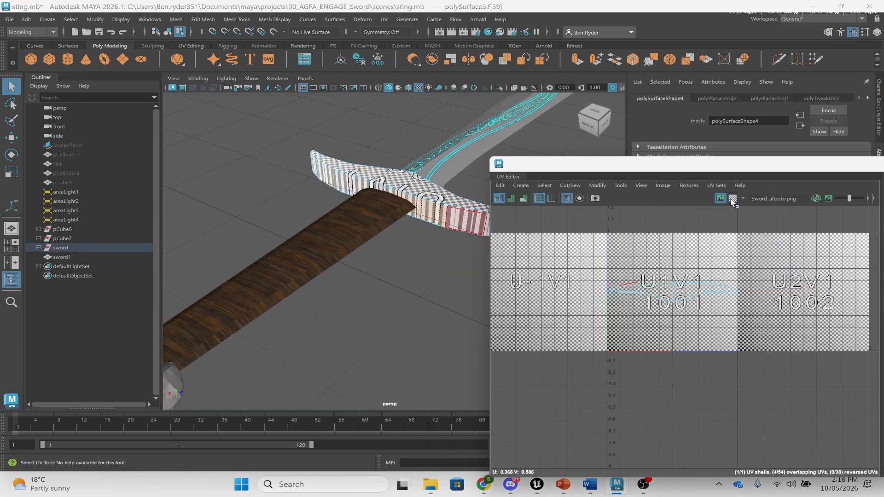
key("w")
- View the guard from above, select a face, then return to Object Mode
scroll(660, 282, "up", 6)
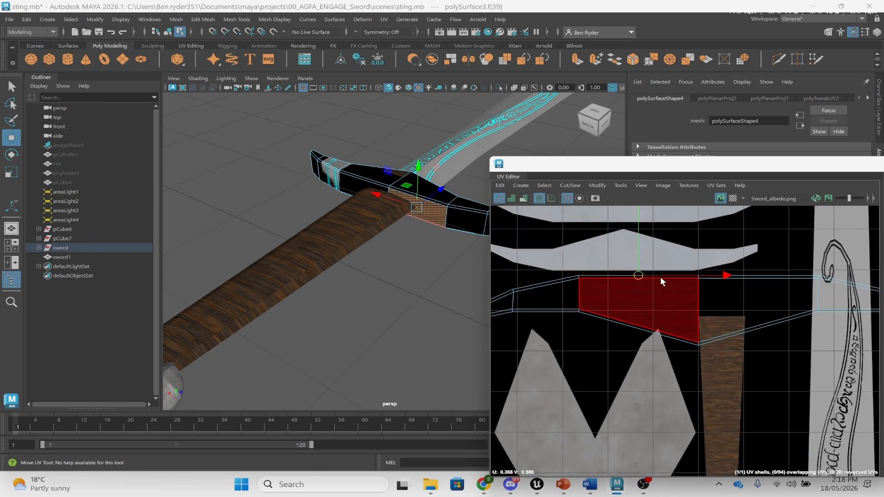
scroll(660, 277, "up", 2)
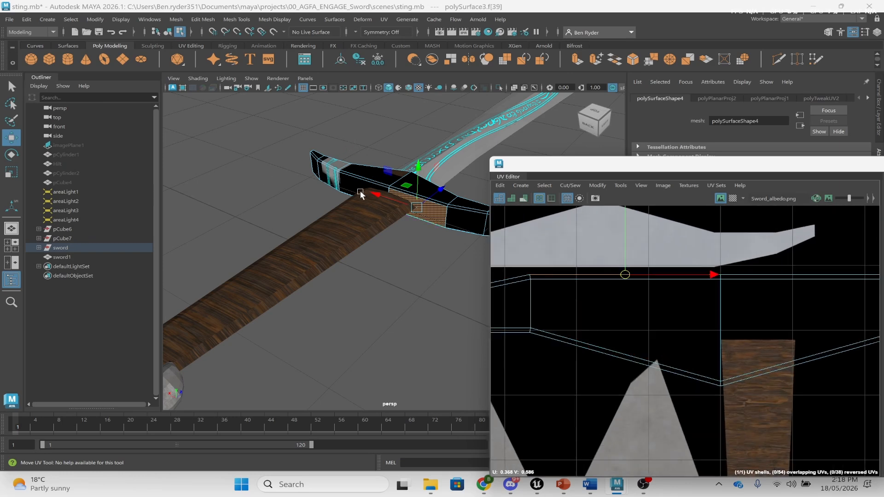
left_click_drag(361, 196, 333, 253, "alt")
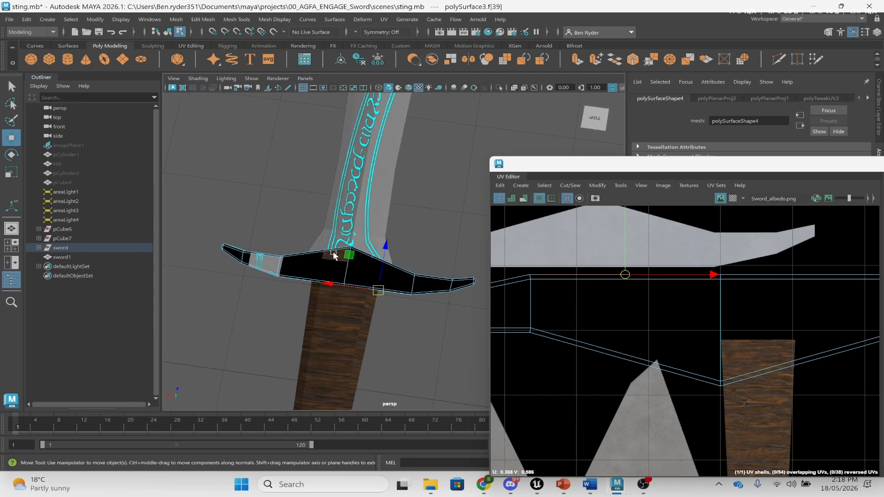
left_click(335, 264)
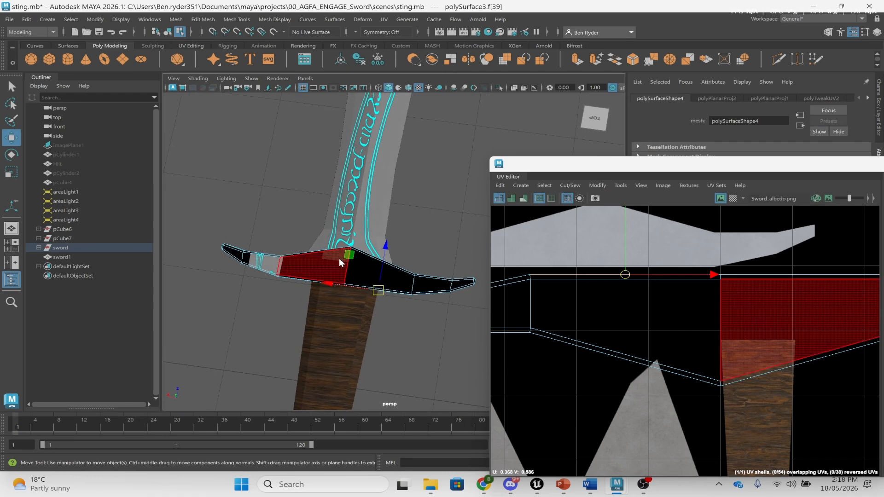
right_click_drag(339, 258, 391, 194)
left_click_drag(391, 202, 376, 230, "alt")
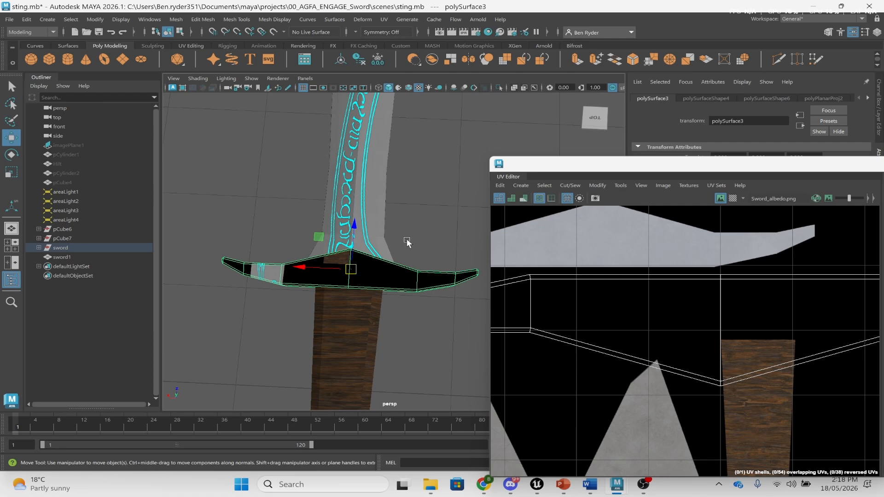
- Select the guard's end face and extend it into a face loop around the guard
left_click_drag(364, 311, 297, 212, "alt")
right_click_drag(297, 212, 299, 239)
left_click(253, 241)
left_click(253, 242)
left_click_drag(253, 242, 325, 276, "alt")
scroll(325, 276, "down", 5)
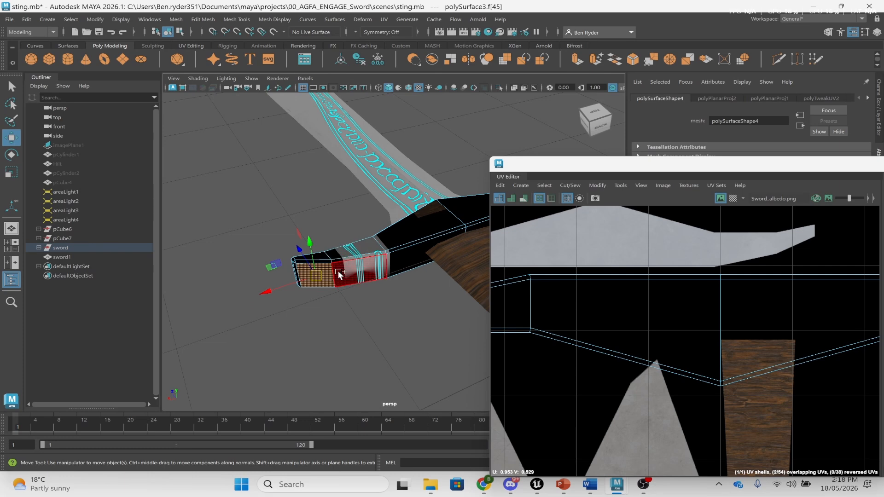
double_click(352, 273, "shift")
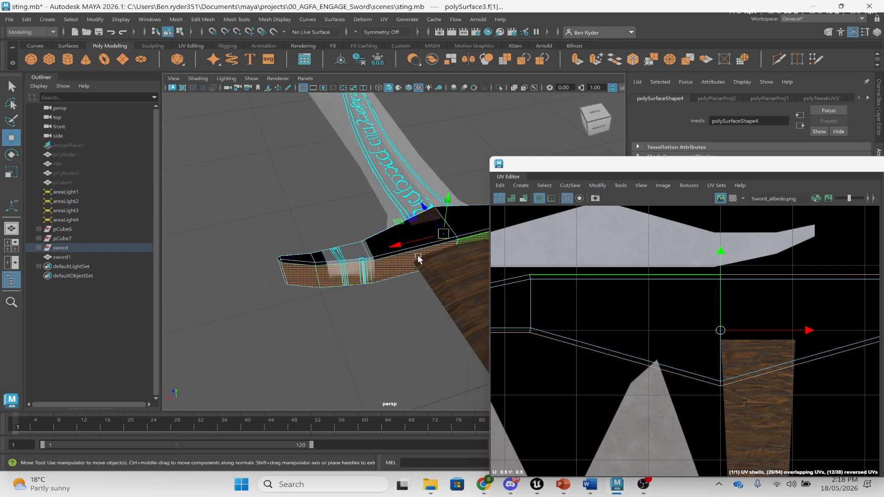
left_click_drag(418, 258, 411, 224, "alt")
middle_click_drag(411, 223, 326, 251, "alt")
left_click_drag(326, 251, 360, 245, "alt")
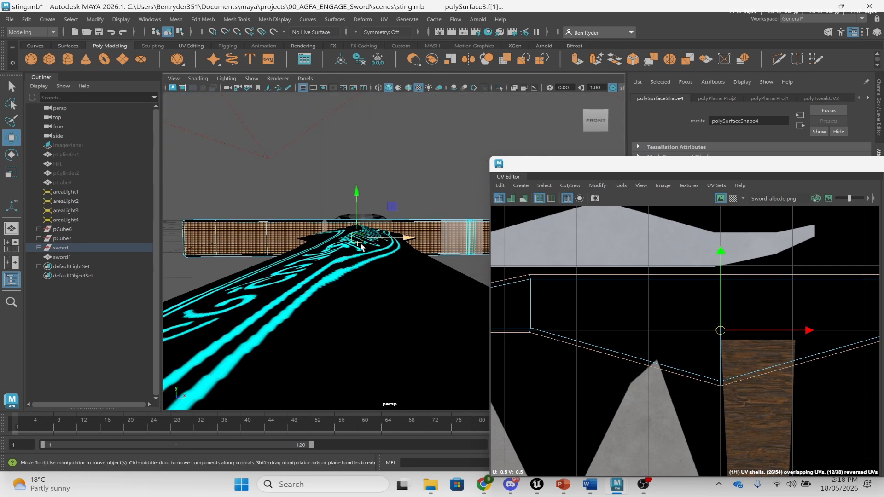
scroll(670, 271, "down", 6)
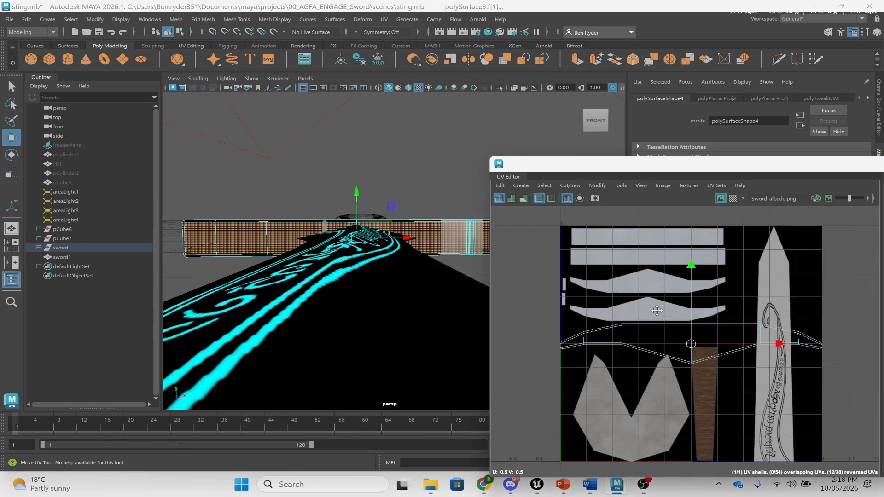
- Add the front guard faces to the selection one by one, left end to right end
left_click(204, 249)
key("q")
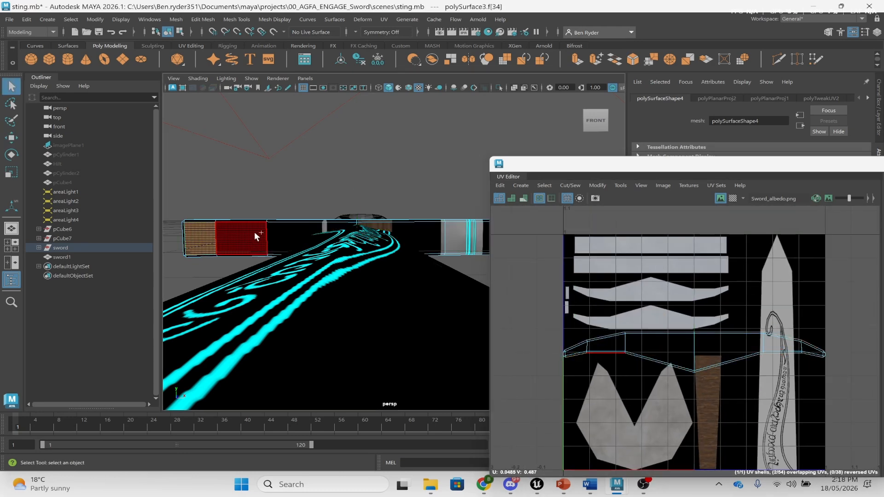
left_click(254, 232, "shift")
left_click(306, 229, "shift")
left_click(399, 232, "shift")
left_click(451, 228, "shift")
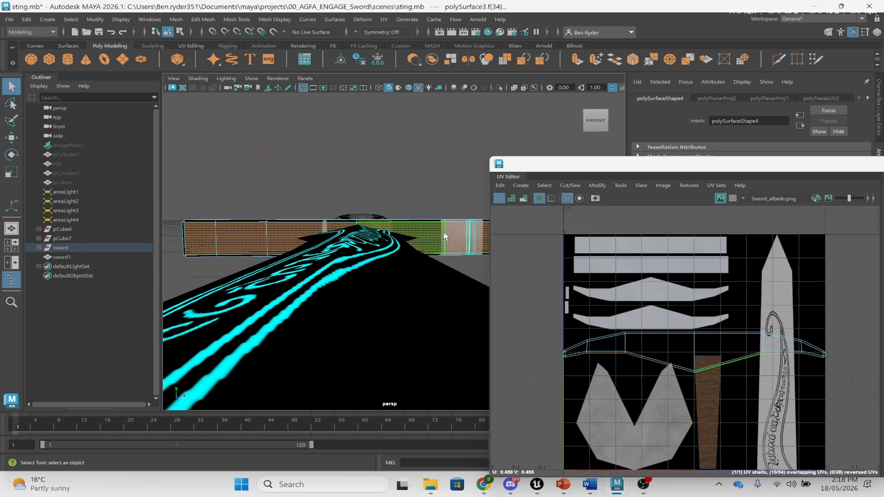
middle_click_drag(442, 237, 291, 256, "alt")
left_click(361, 247, "shift")
left_click_drag(460, 231, 421, 268, "alt")
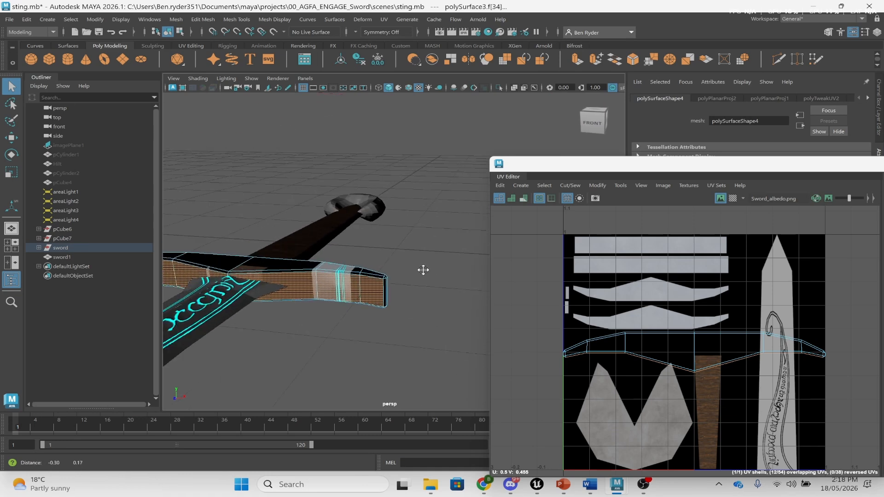
middle_click_drag(422, 270, 439, 282, "alt")
- Apply a Z-axis planar projection to the crossguard's front strip
left_click(384, 19)
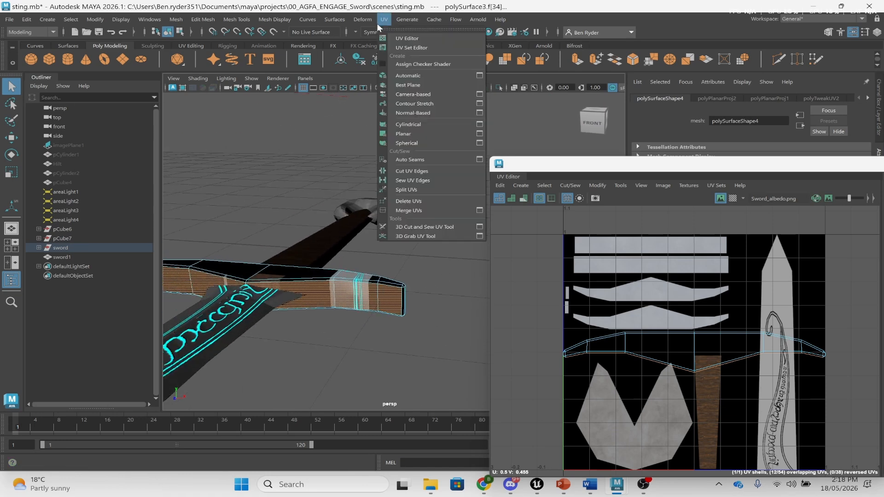
left_click(480, 133)
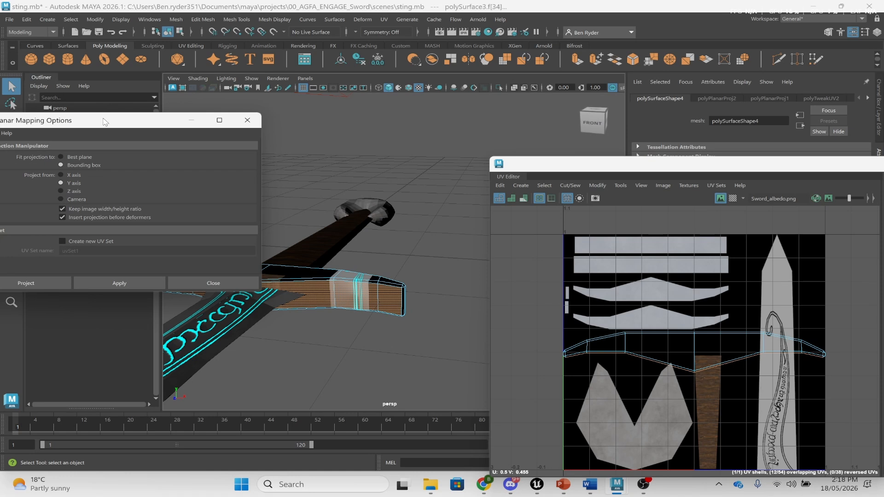
left_click_drag(105, 121, 189, 118)
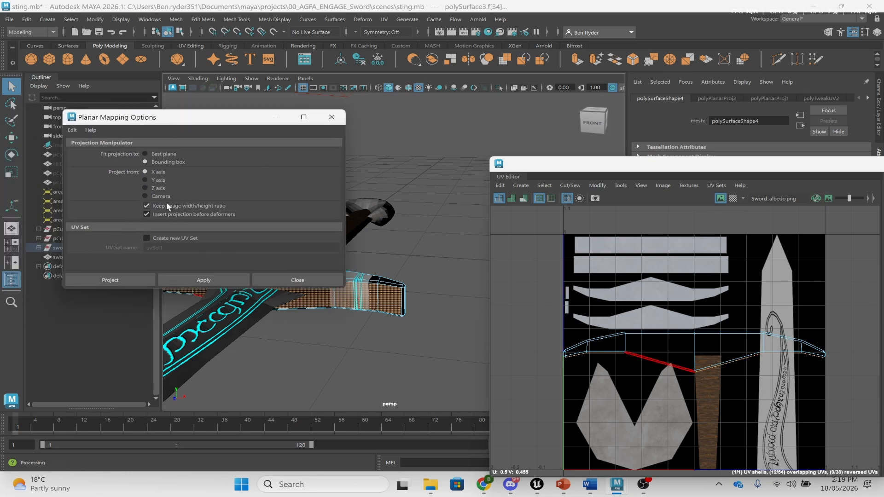
left_click(205, 279)
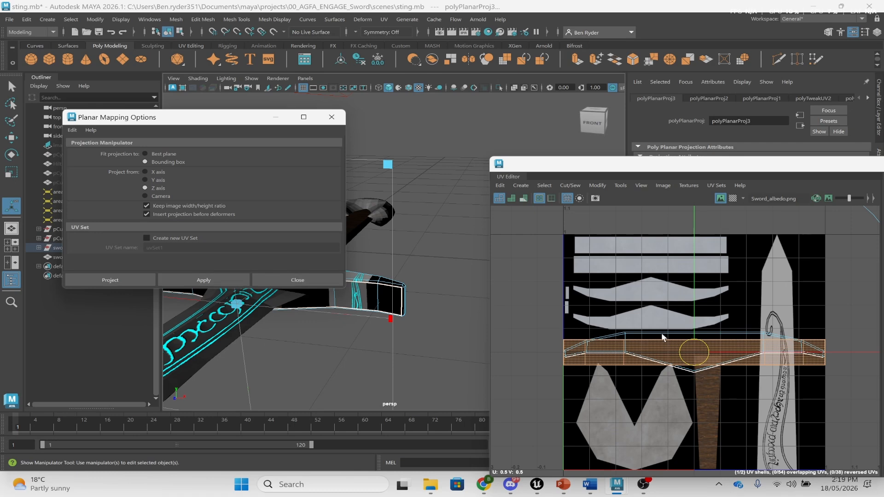
- Move and scale the UV strip onto the second grey bar, then pick a guard end face
left_click_drag(664, 299, 641, 260)
key("r")
key("w")
left_click_drag(419, 273, 301, 263, "alt")
left_click(331, 117)
left_click_drag(406, 270, 355, 276, "alt")
left_click(336, 282)
- Select the crossguard's end faces and apply a cylindrical UV projection (polyCylProj2)
key("q")
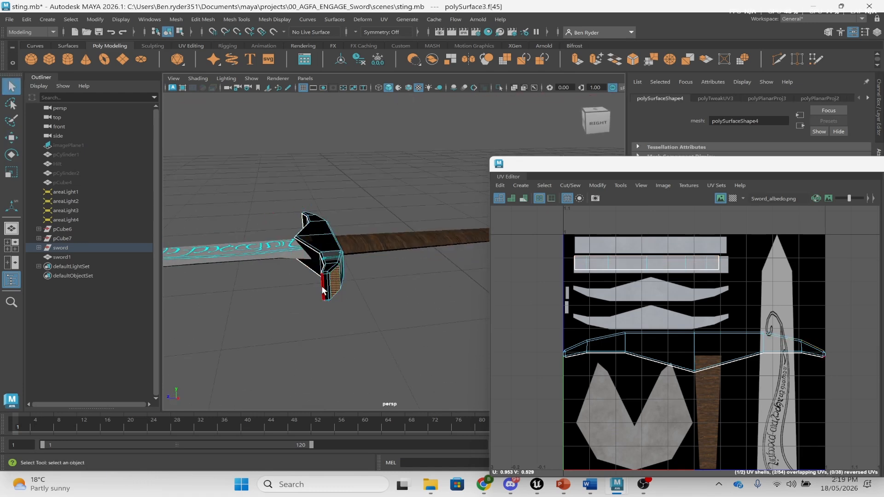
left_click(324, 290)
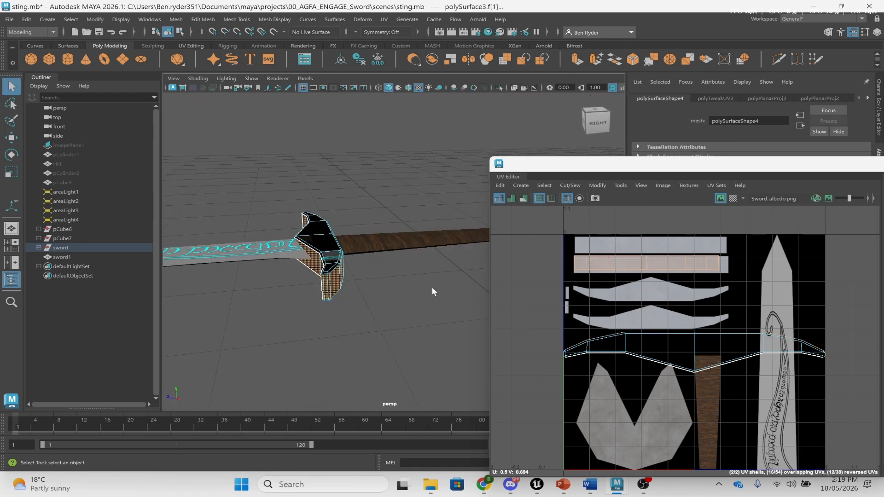
left_click(387, 21)
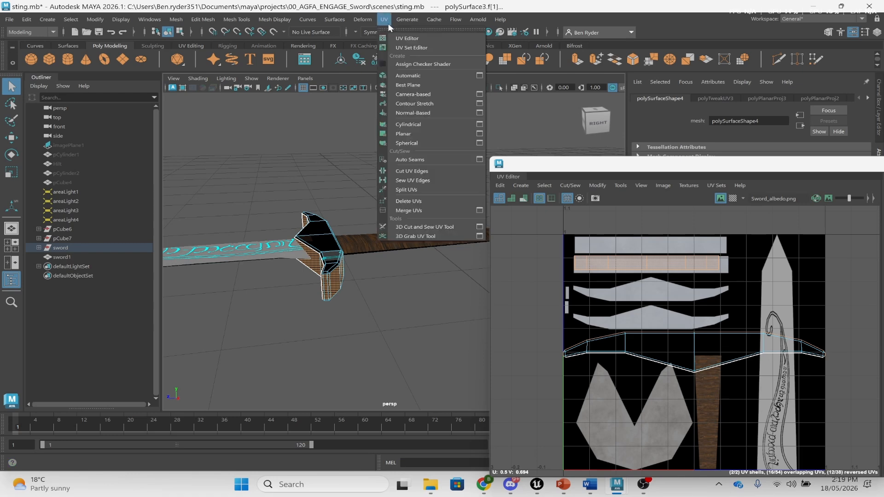
left_click(419, 123)
left_click_drag(285, 182, 297, 192, "alt")
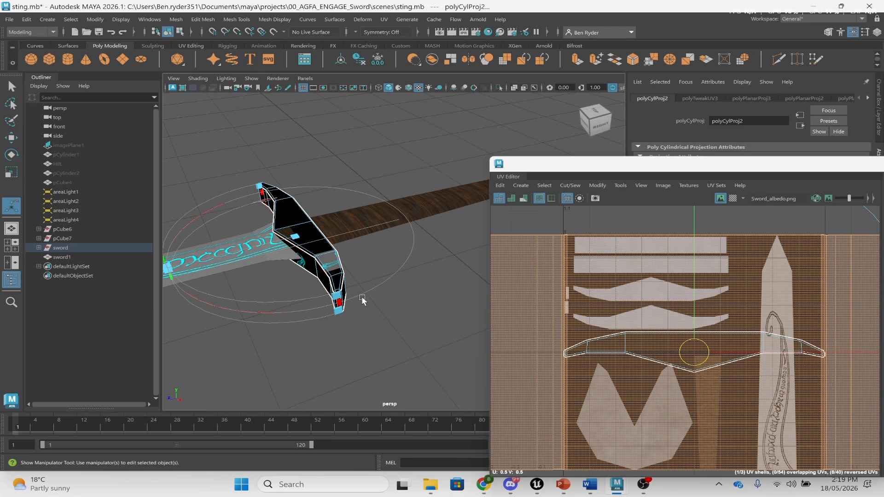
left_click_drag(276, 357, 350, 332, "alt")
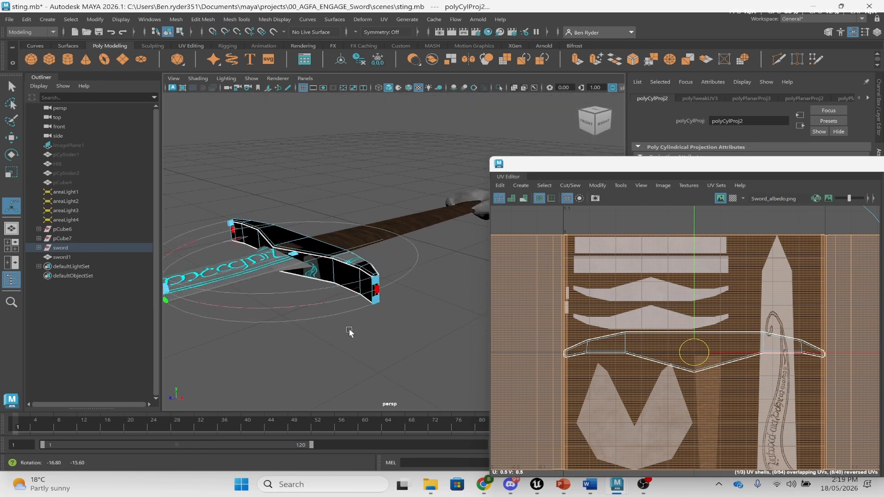
- Turn on the checker map and orbit around the guard to inspect its cylindrical UVs
left_click(733, 197)
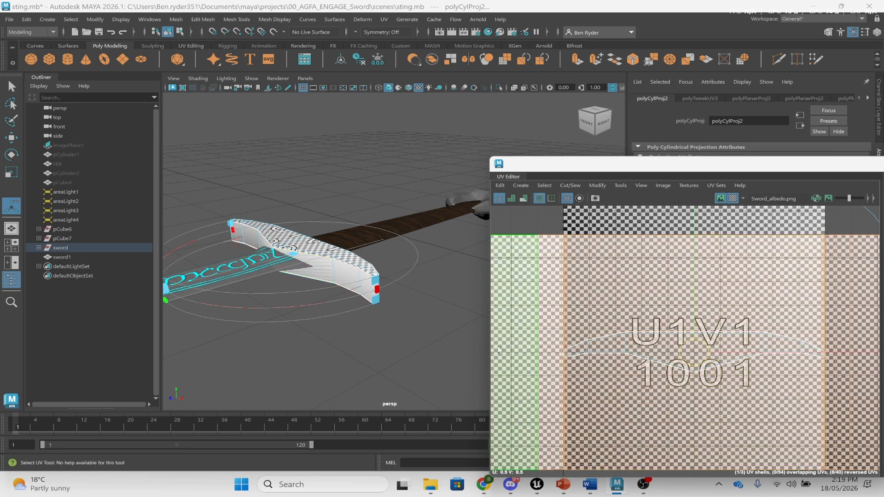
left_click_drag(468, 252, 459, 233, "alt")
scroll(459, 233, "up", 5)
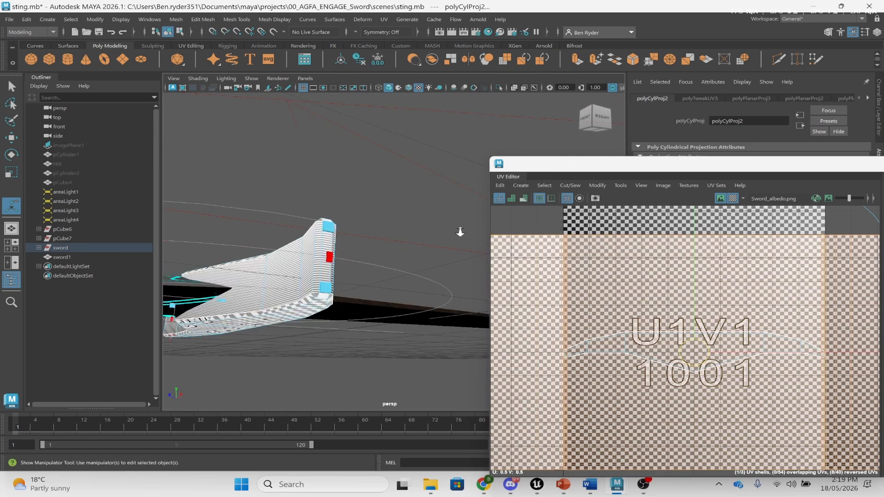
left_click_drag(417, 256, 436, 266, "alt")
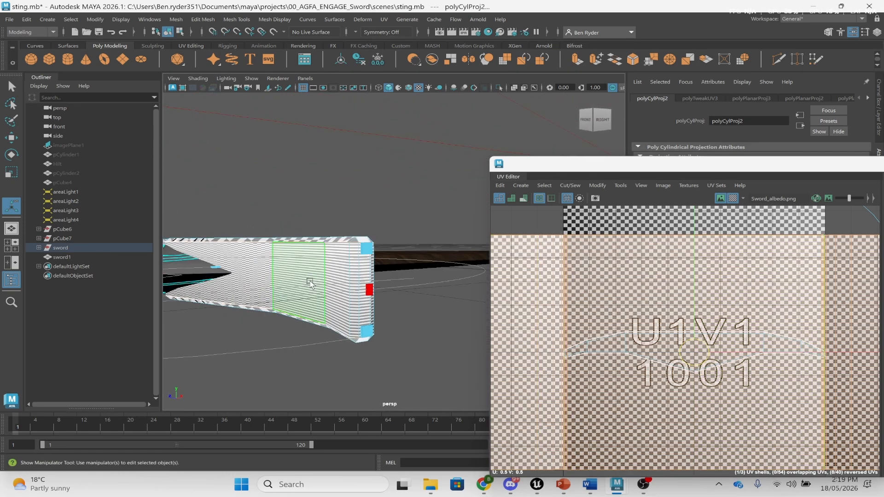
left_click_drag(286, 305, 321, 272, "alt")
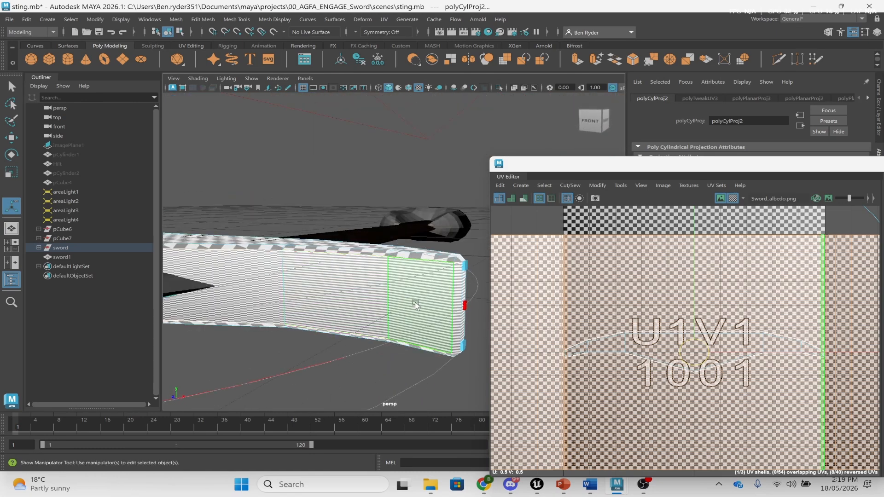
scroll(677, 253, "down", 5)
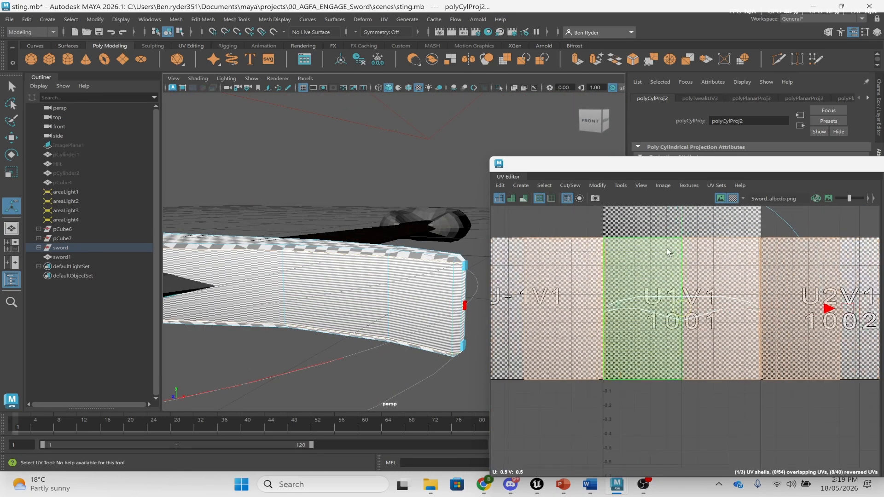
scroll(679, 253, "up", 3)
left_click_drag(327, 252, 282, 278, "alt")
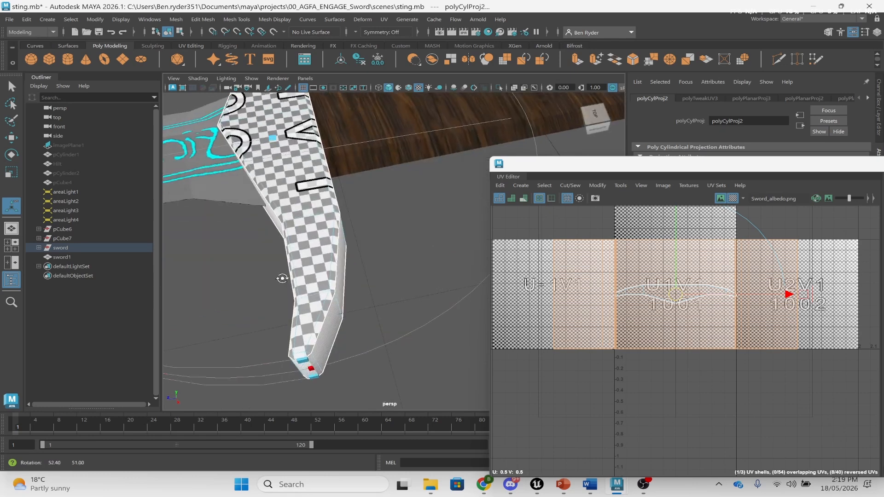
scroll(295, 267, "down", 5)
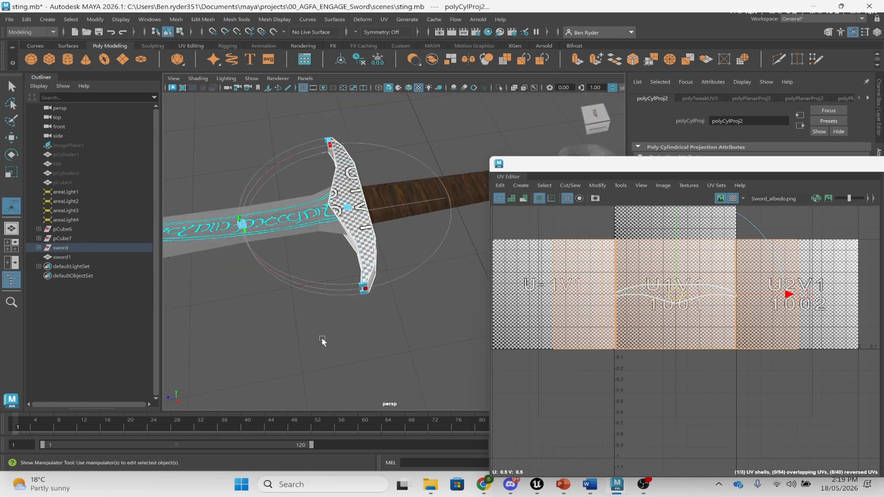
- Turn off the checker map and texture image in the UV Editor, then open Modify
left_click(733, 200)
left_click(719, 199)
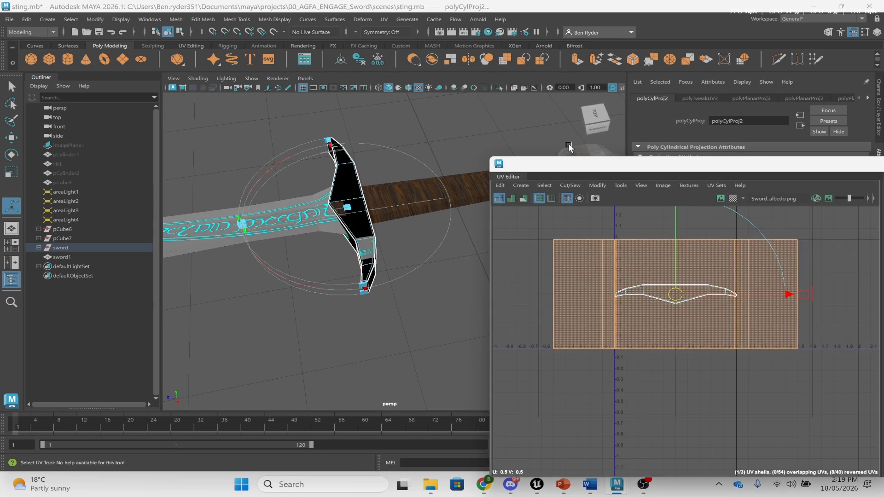
left_click(598, 185)
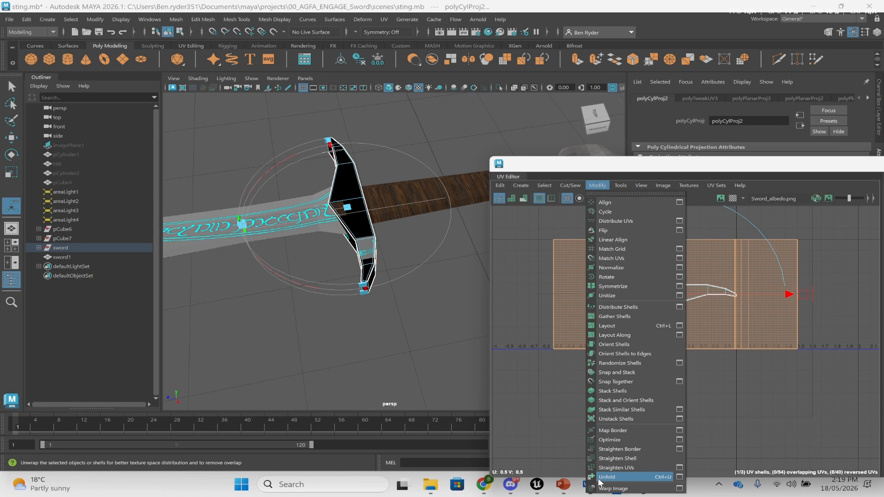
- Unfold the guard's UV shell into a long flat strip and recentre it in the UV view
left_click(645, 479)
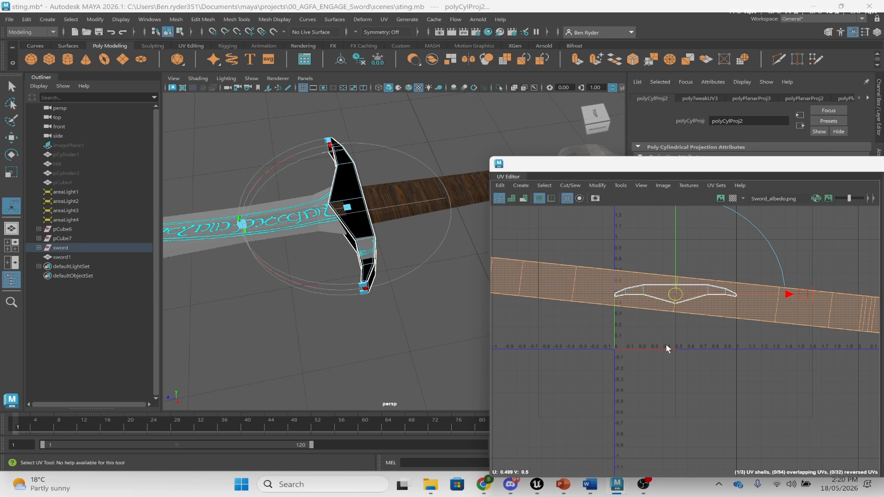
scroll(588, 257, "down", 2)
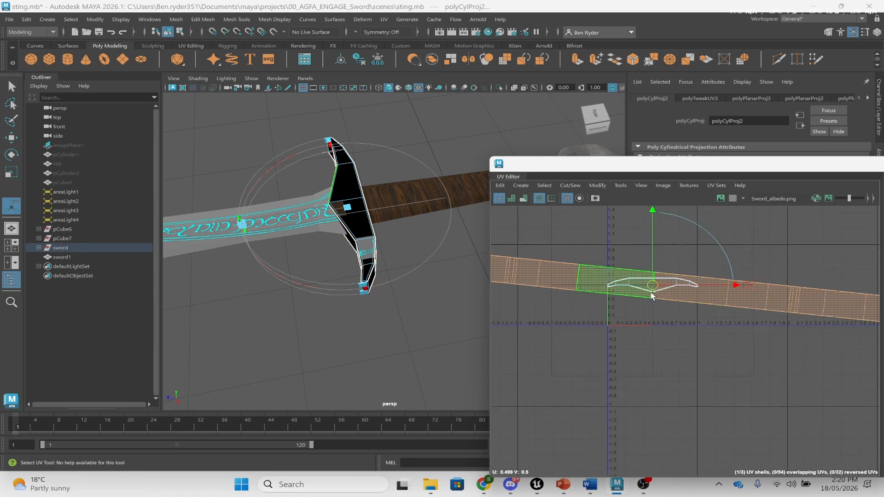
middle_click_drag(640, 295, 660, 301, "alt")
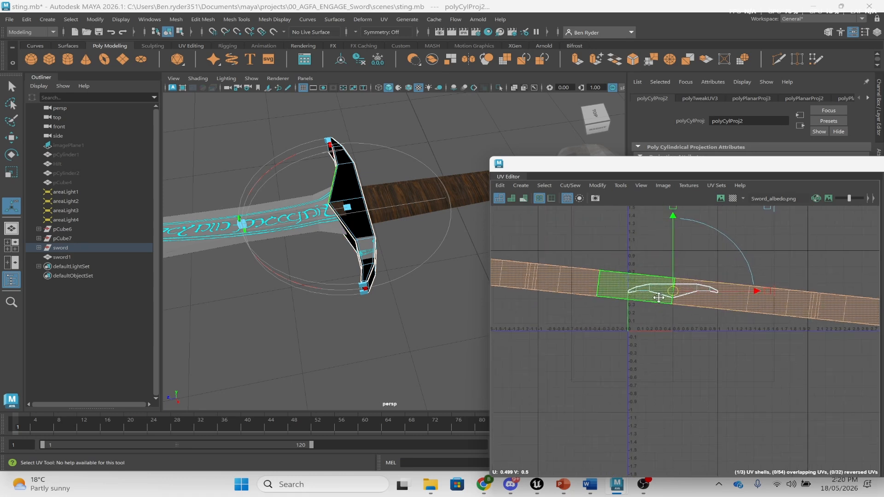
- Turn the checker map back on and inspect the checkered guard and blade from several angles
left_click(733, 200)
left_click_drag(278, 315, 351, 282, "alt")
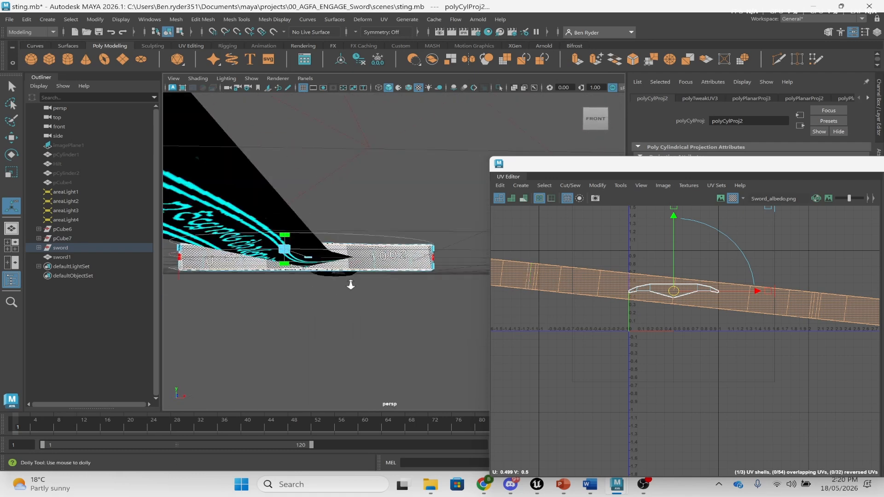
right_click_drag(351, 283, 709, 257, "alt")
left_click_drag(408, 252, 369, 272, "alt")
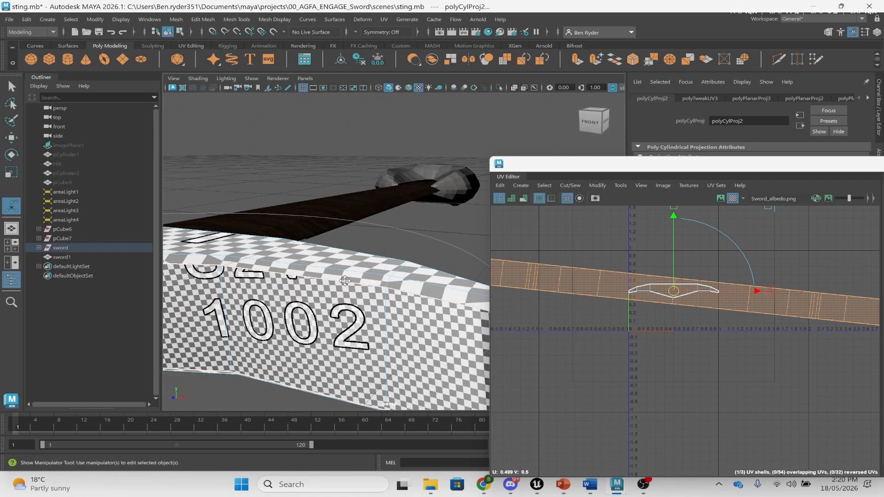
middle_click_drag(369, 273, 449, 239, "alt")
left_click_drag(377, 258, 429, 252, "alt")
right_click_drag(358, 233, 391, 240, "alt")
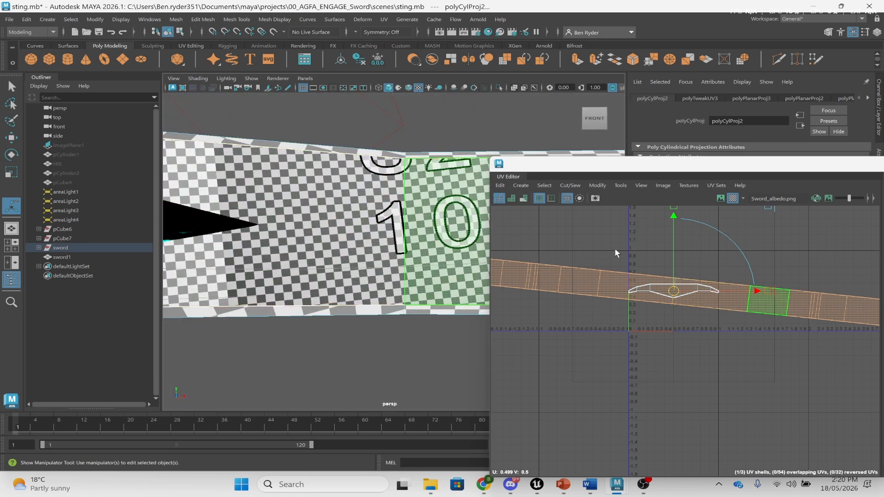
scroll(619, 281, "down", 4)
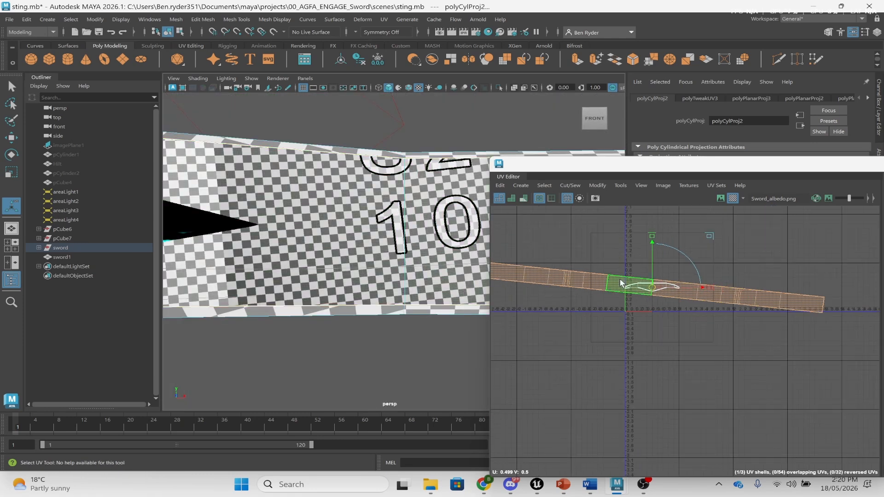
scroll(619, 279, "up", 3)
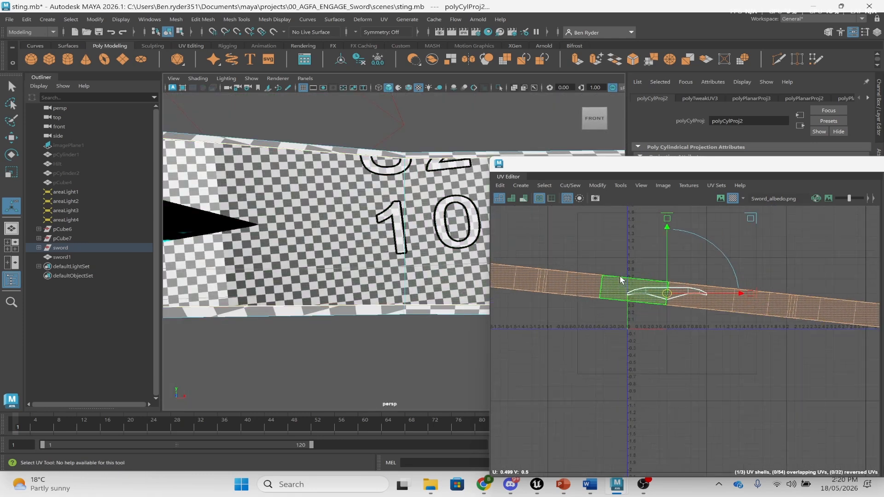
- Run Orient Shells so the unfolded guard strip runs parallel to the U axis, then view the blade from above
left_click(596, 185)
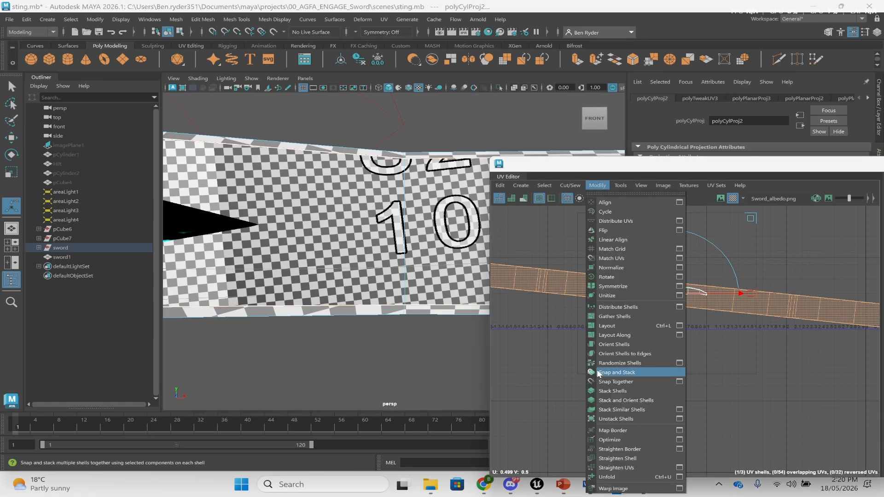
left_click(610, 343)
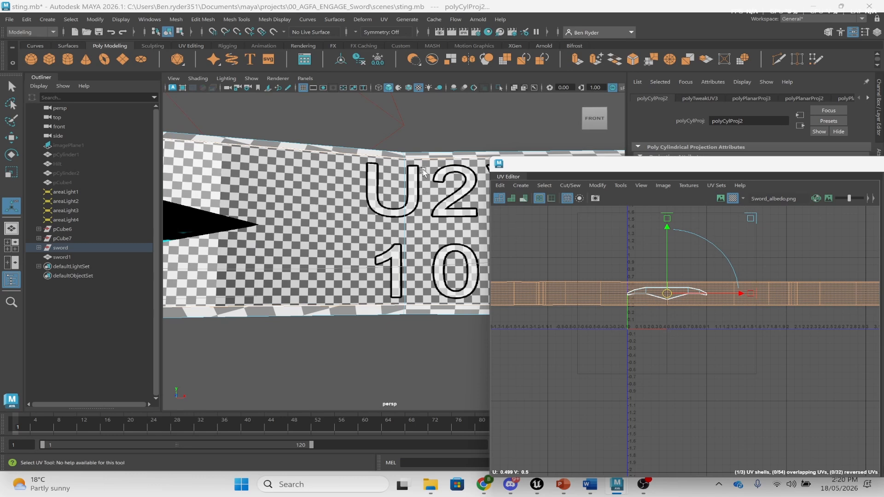
scroll(716, 296, "up", 3)
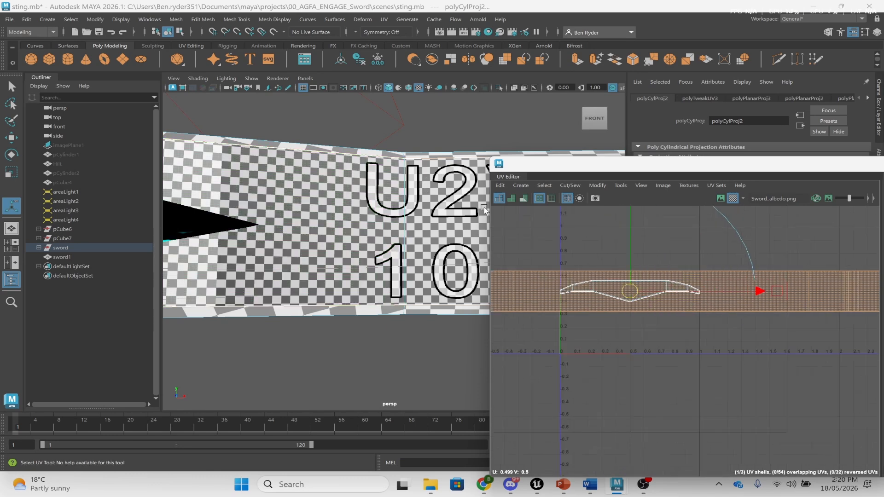
left_click_drag(453, 171, 402, 251, "alt")
left_click(239, 261)
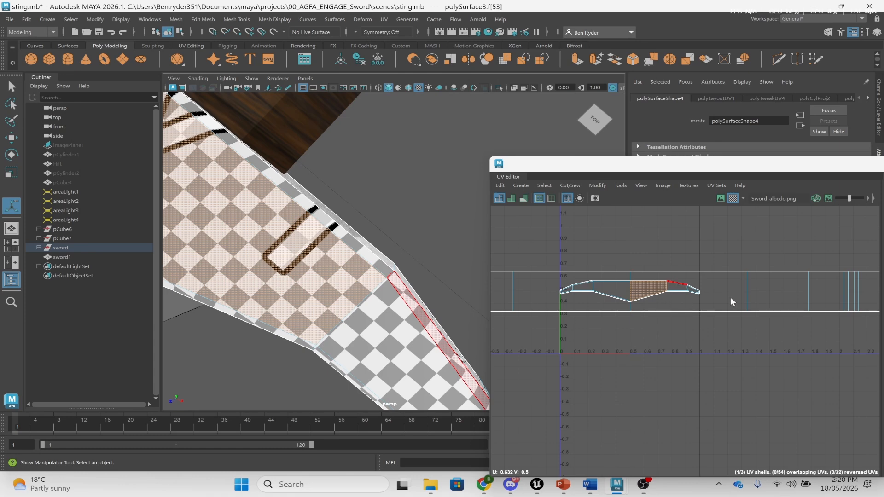
- Move the UV Editor up and left and select the sword's whole UV shell
right_click_drag(562, 282, 527, 262)
left_click_drag(660, 165, 359, 49)
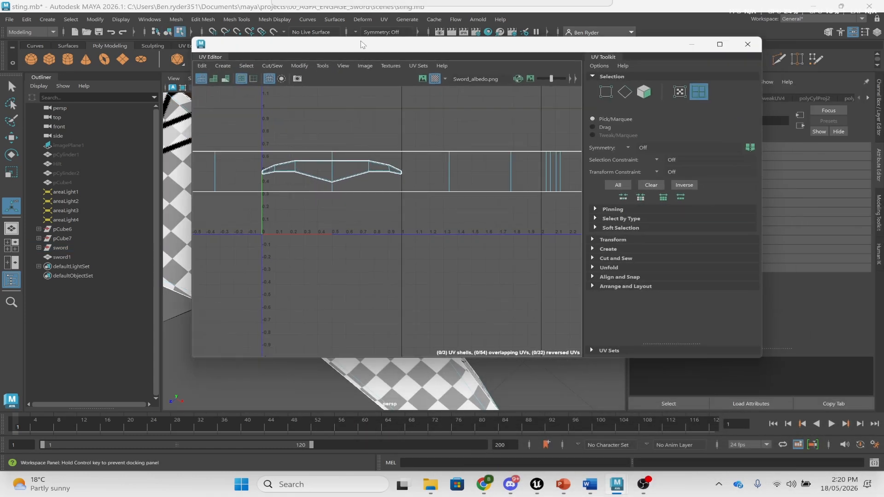
left_click(345, 181)
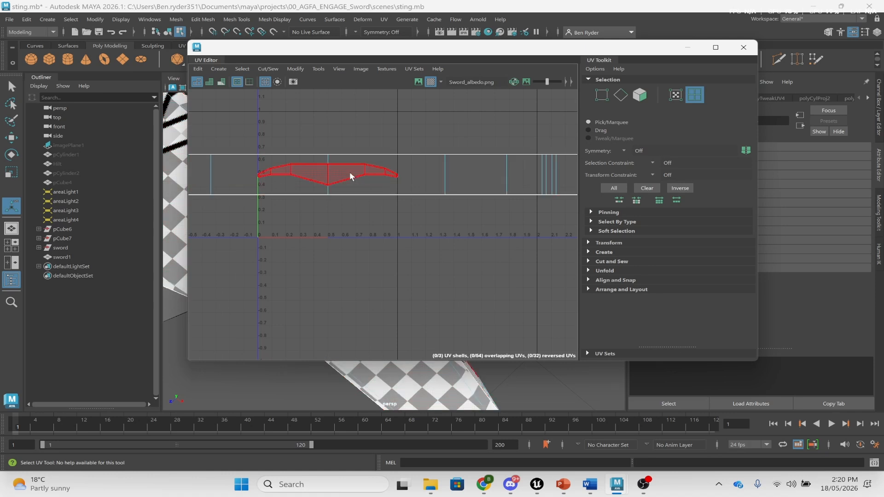
left_click(350, 173)
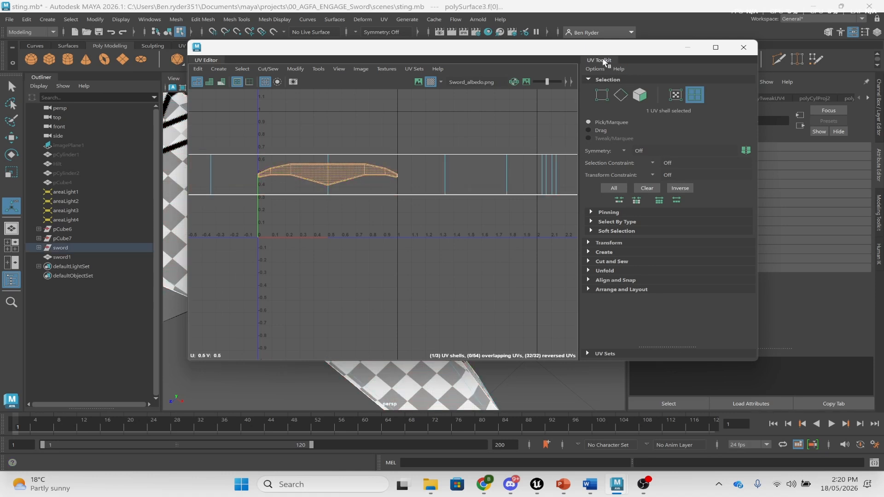
left_click(384, 19)
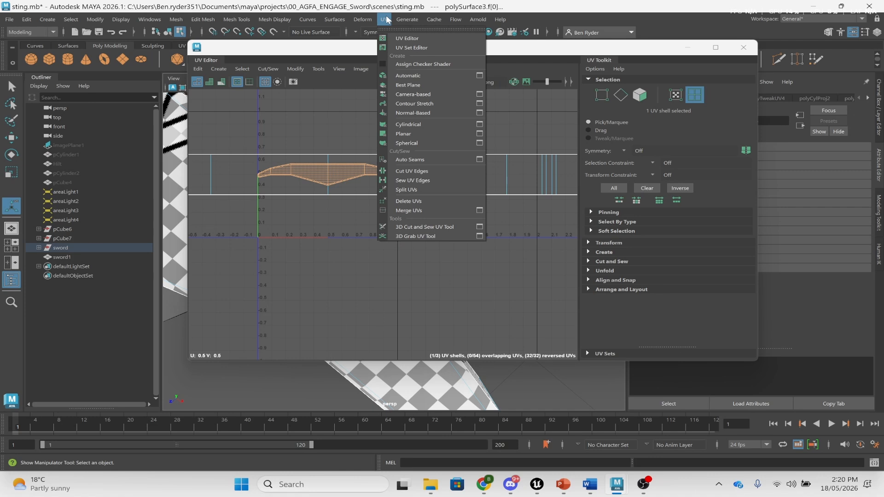
left_click(387, 20)
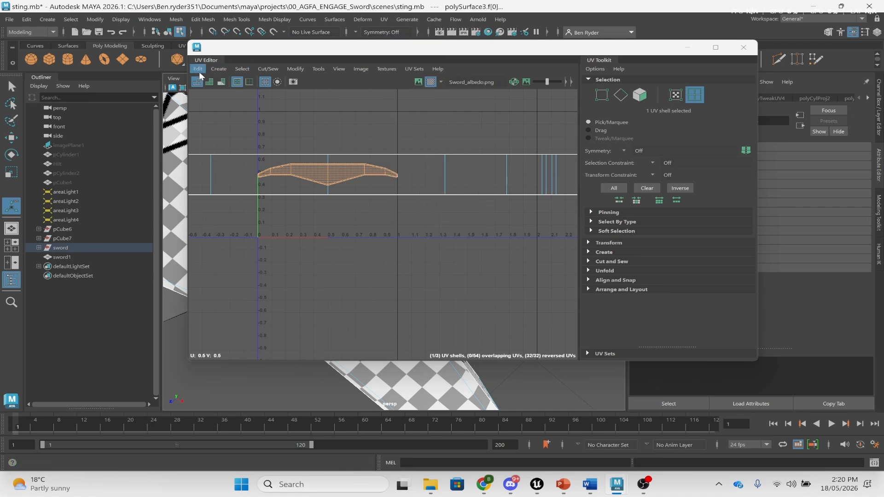
left_click(140, 22)
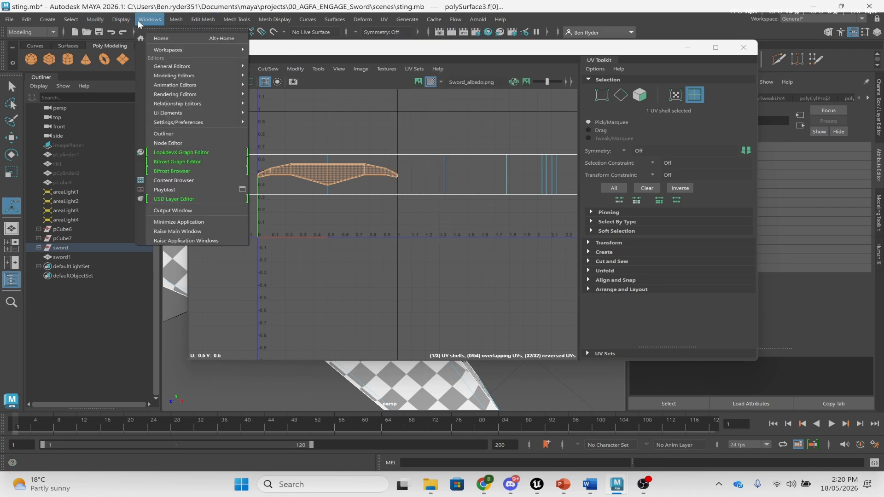
left_click(138, 22)
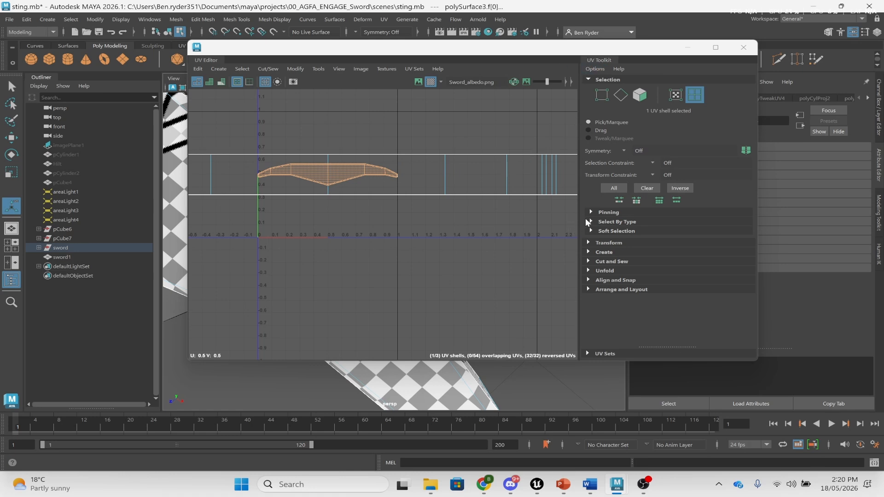
- Measure the texel density (207.9586 px/unit, map size 512) and apply it to the long face strip
left_click(593, 242)
scroll(603, 246, "down", 5)
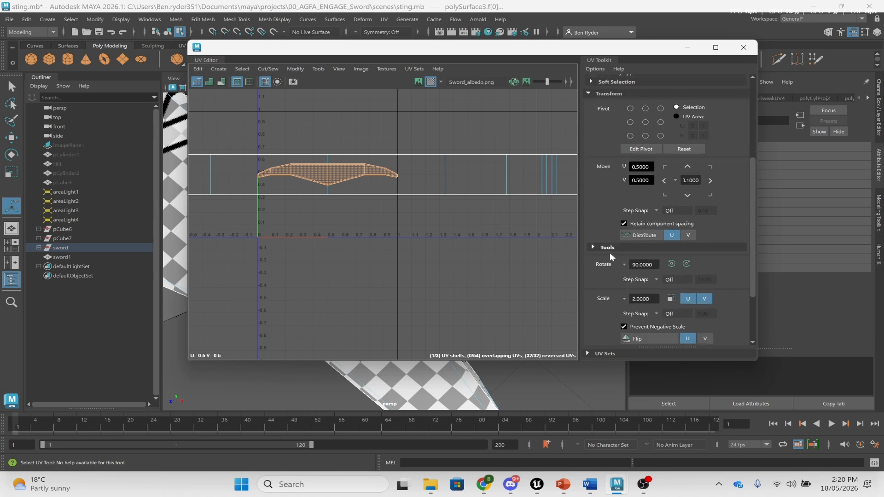
scroll(609, 252, "down", 4)
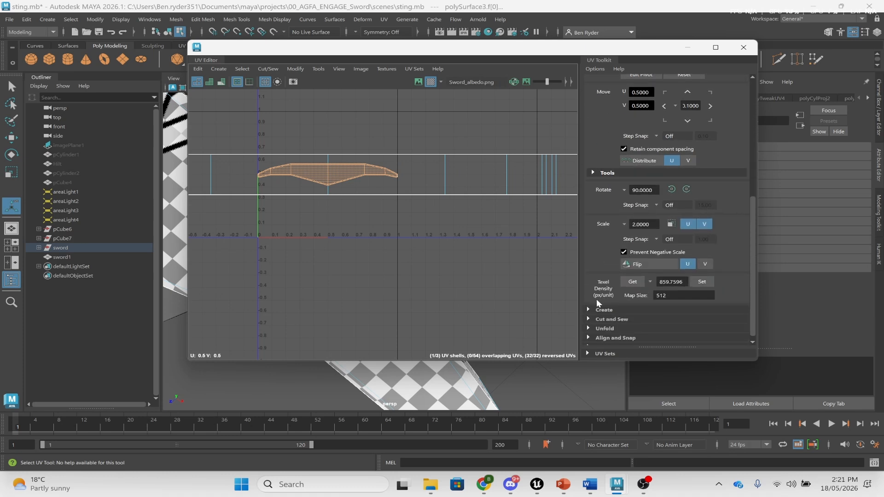
left_click(631, 281)
scroll(480, 195, "down", 1)
left_click(482, 187)
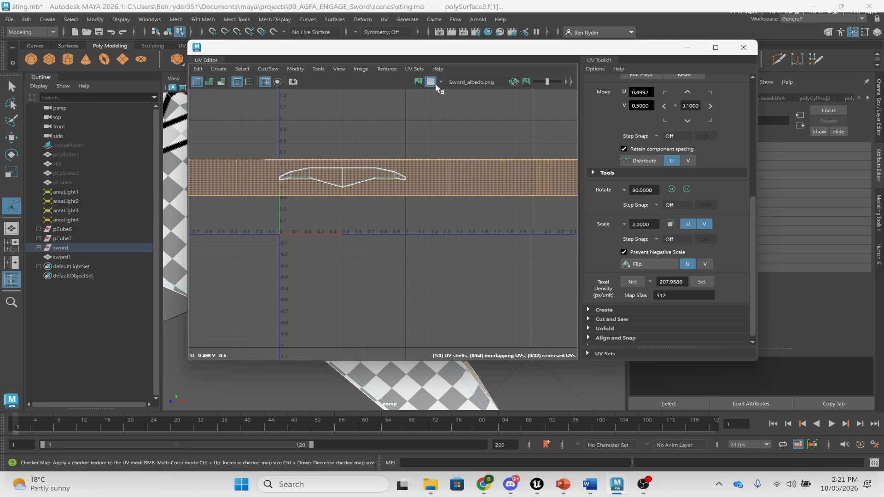
left_click(703, 281)
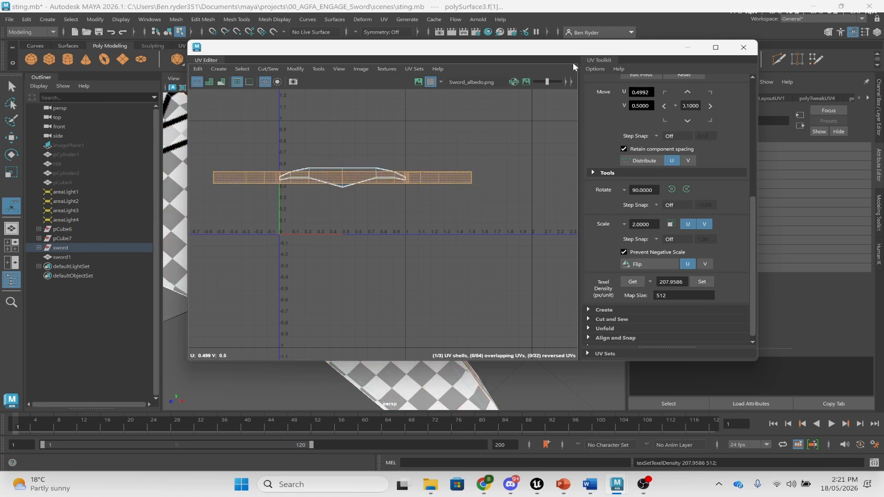
- Minimise the UV Editor and orbit around the sword to its tip
left_click(687, 47)
left_click_drag(395, 212, 290, 186, "alt")
left_click_drag(410, 229, 483, 257, "alt")
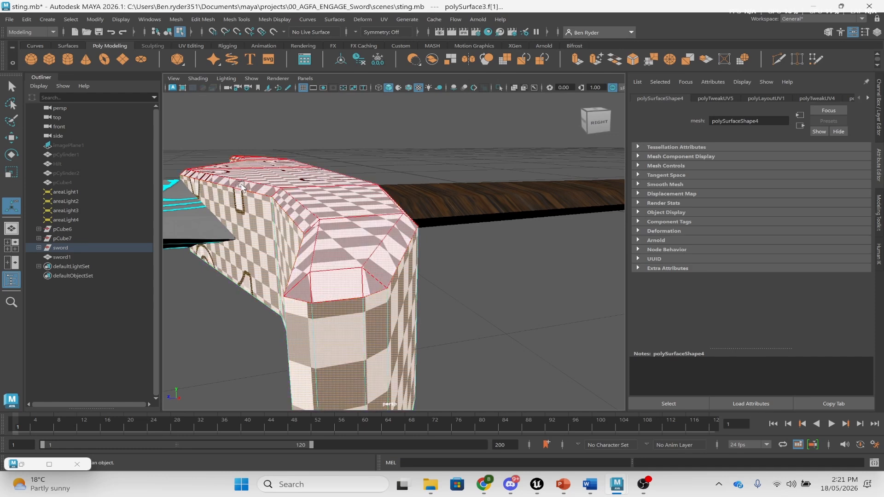
- Reopen the UV Editor beside the 3D view and select the guard's side faces
left_click_drag(241, 186, 398, 263, "alt")
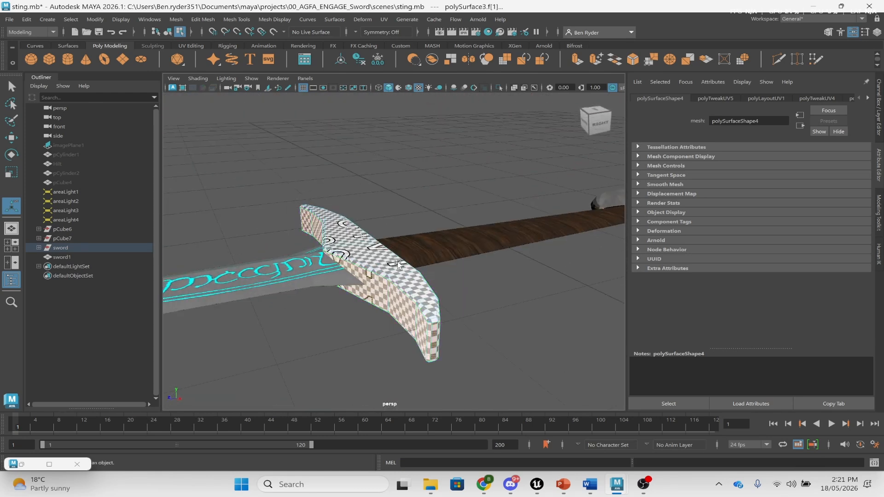
left_click(383, 19)
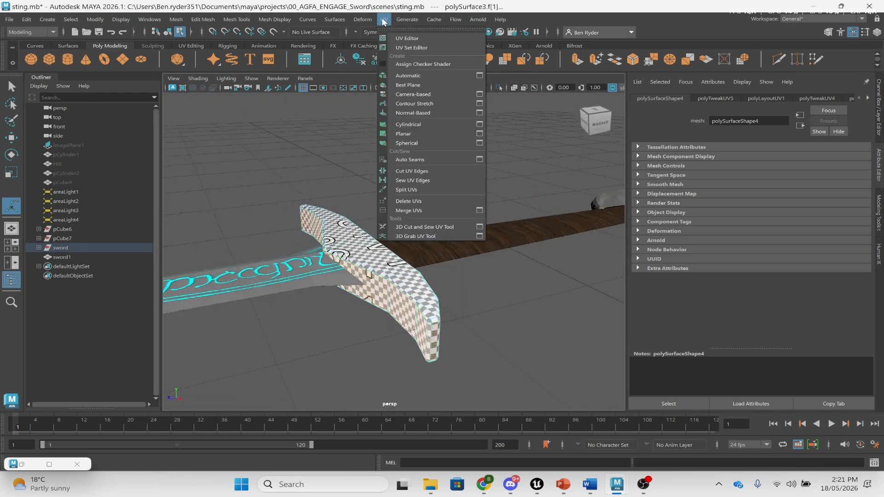
left_click(401, 38)
left_click_drag(262, 51, 580, 132)
left_click(337, 234)
left_click(377, 289)
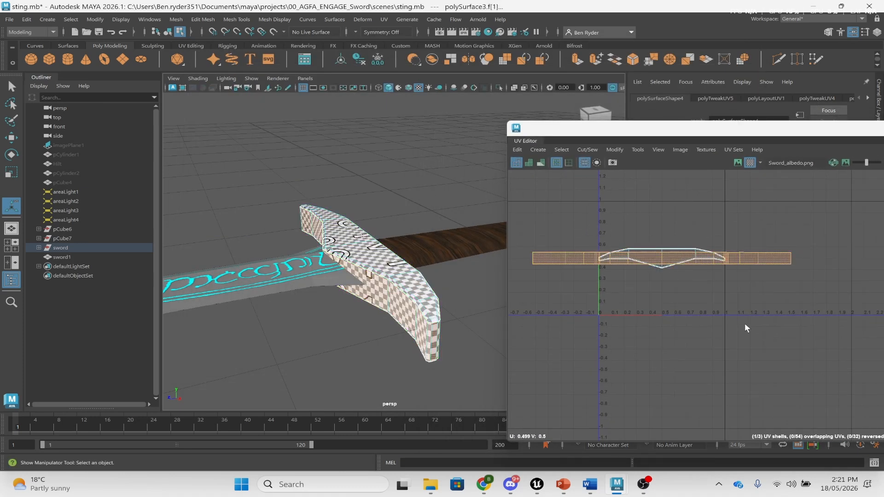
- Move the guard's UV strip shell up in V and enable Display Image
right_click_drag(660, 258, 645, 237)
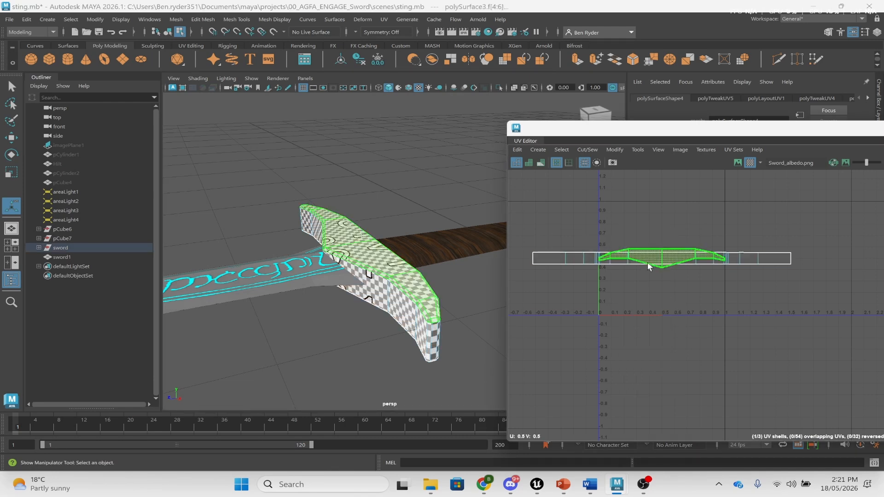
left_click(550, 264)
key("w")
left_click_drag(659, 180, 659, 154)
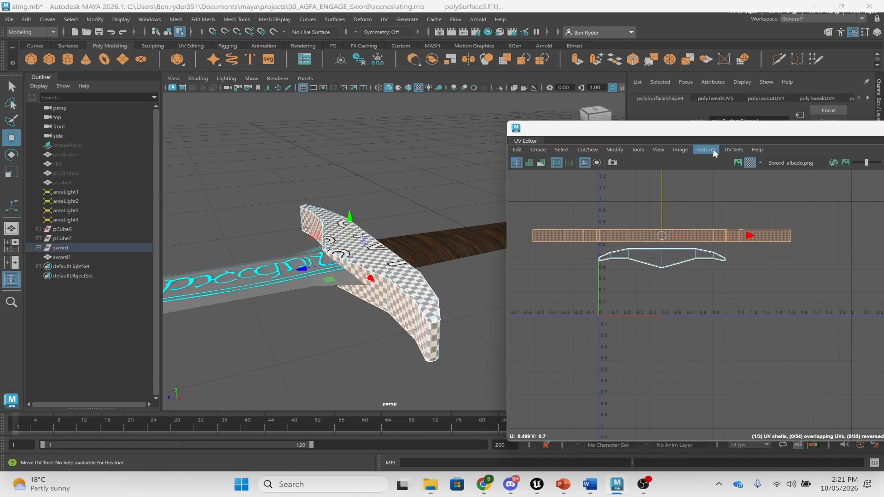
left_click(737, 162)
- Show Sword_albedo behind the UVs and lift the strip shell to V 0.905
left_click(758, 164)
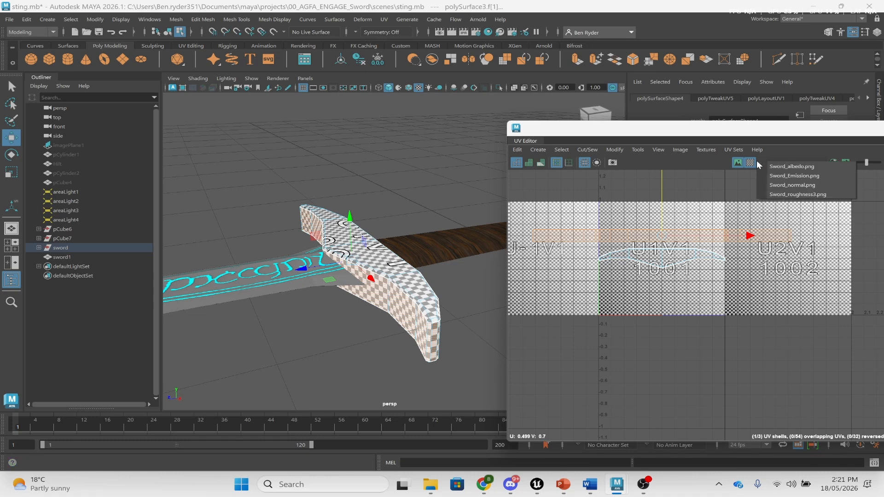
left_click(750, 163)
scroll(736, 224, "up", 3)
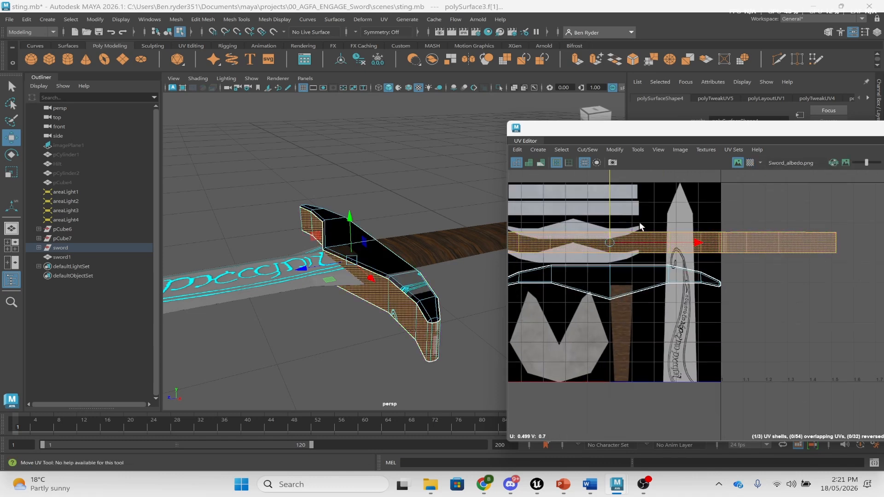
middle_click_drag(639, 226, 792, 251, "alt")
left_click_drag(776, 266, 776, 226)
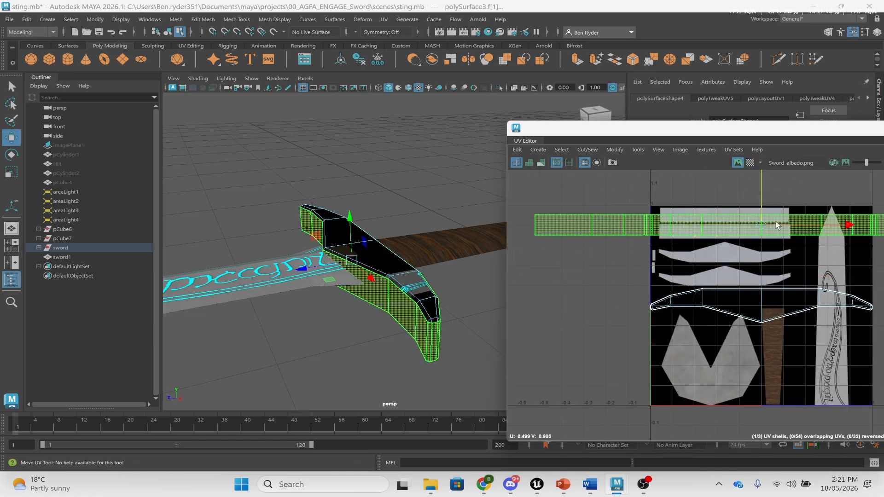
left_click_drag(757, 182, 759, 172)
left_click(750, 220)
- Cut the UVs along the strip's lower edge, separating the hilt shell
right_click_drag(754, 195, 755, 175)
left_click(817, 206)
middle_click_drag(817, 208, 756, 230, "alt")
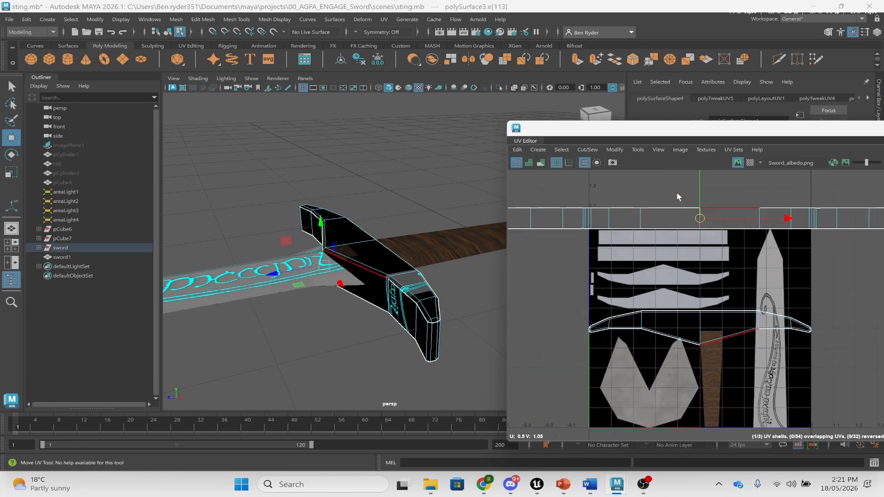
left_click(581, 149)
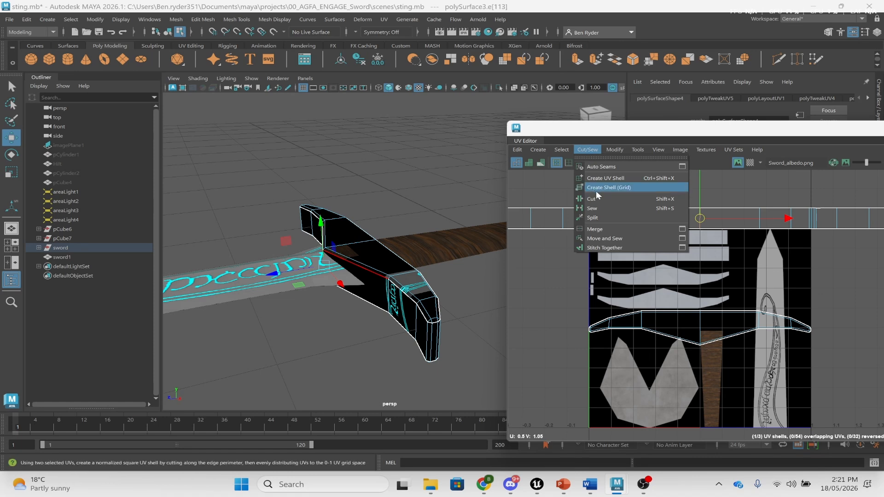
left_click(634, 200)
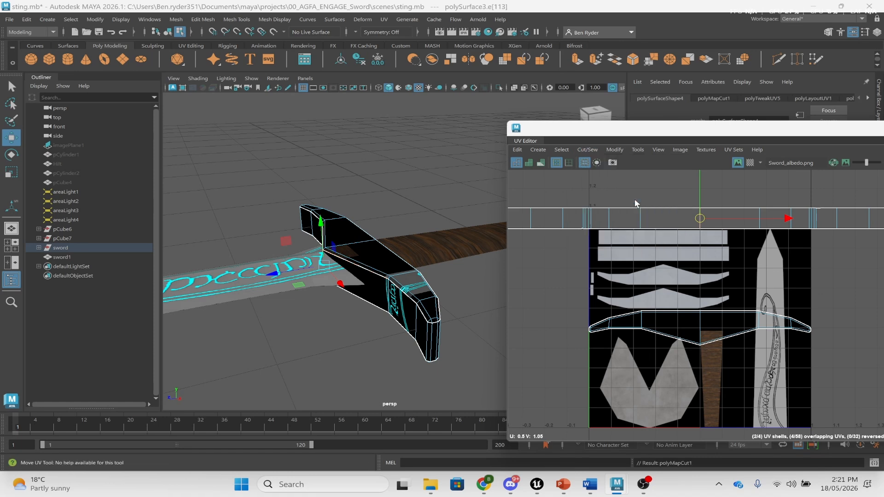
right_click_drag(635, 200, 608, 191)
left_click(630, 219)
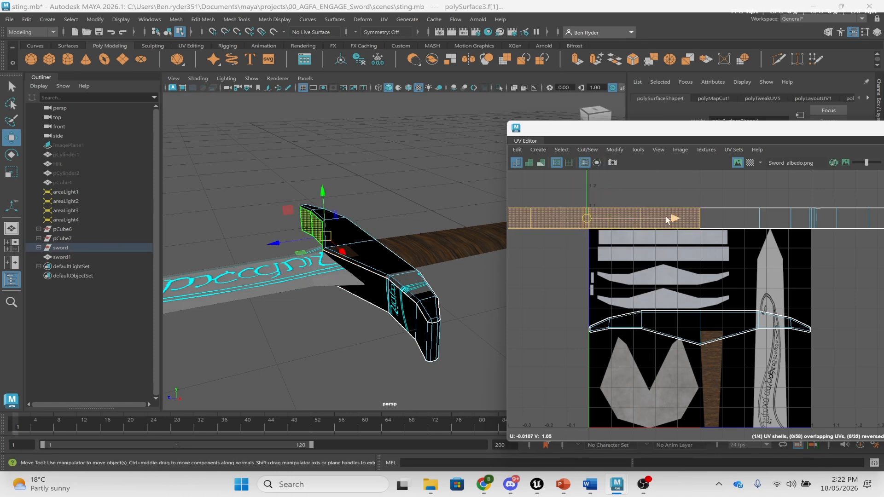
- Select the left strip shell and move it right and down onto the texture
right_click_drag(665, 216, 669, 187)
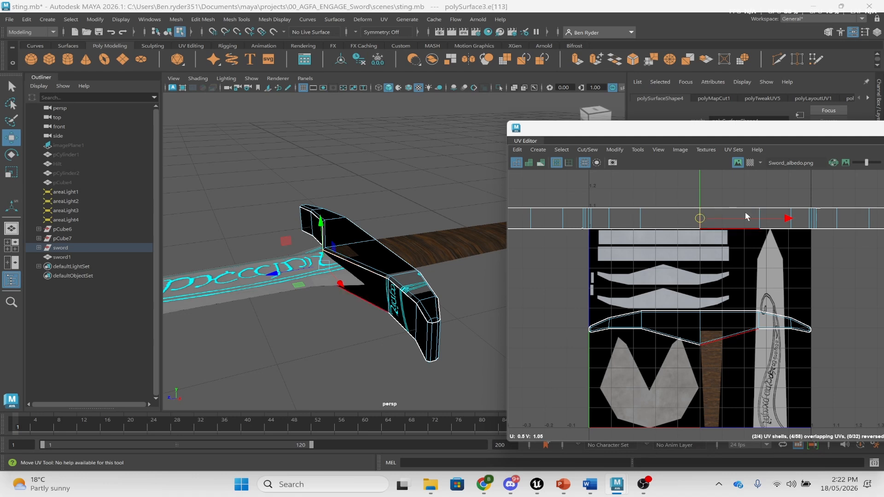
left_click(731, 222)
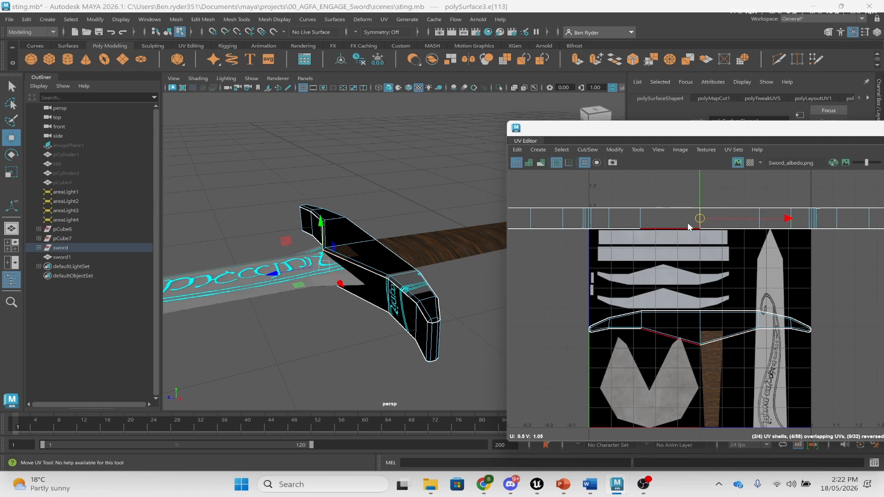
right_click_drag(686, 222, 670, 188)
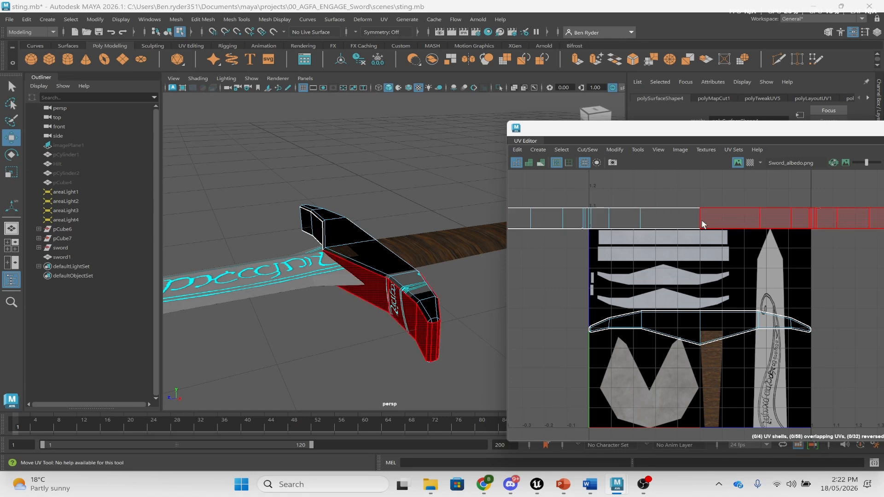
left_click(634, 222)
left_click_drag(588, 215, 668, 239)
- Move the crossguard UV shell up and left, then undo the move
left_click(697, 326)
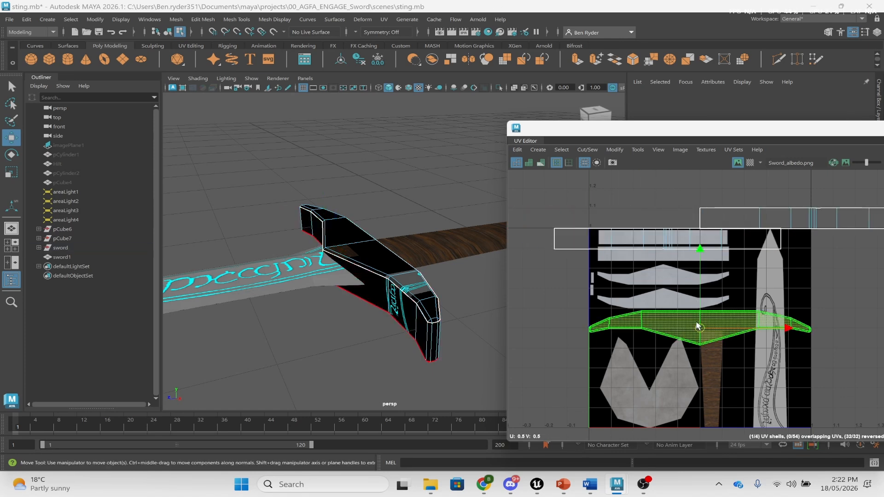
mouse_move(699, 328)
left_mouse_down()
mouse_move(685, 277)
mouse_move(669, 281)
mouse_move(703, 324)
left_mouse_up()
key("ctrl+z")
key("ctrl+z")
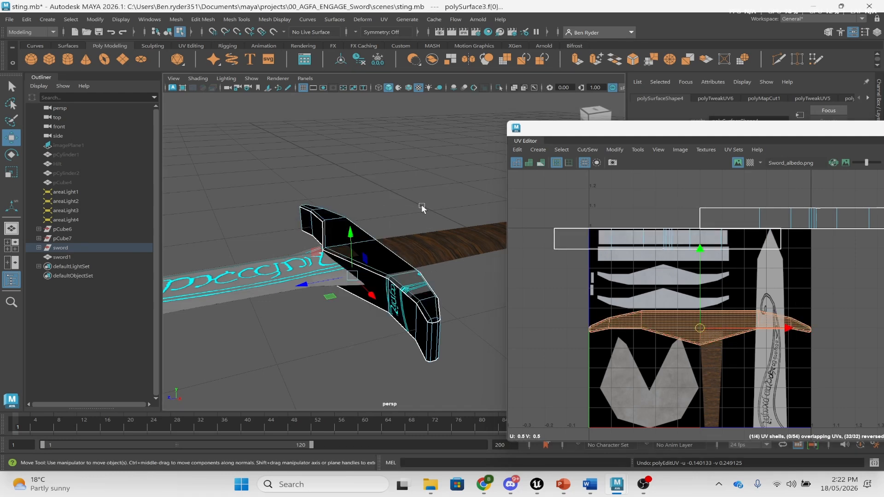
- Select all of the crossguard's faces and bring up the UV Modify commands
left_click(414, 311)
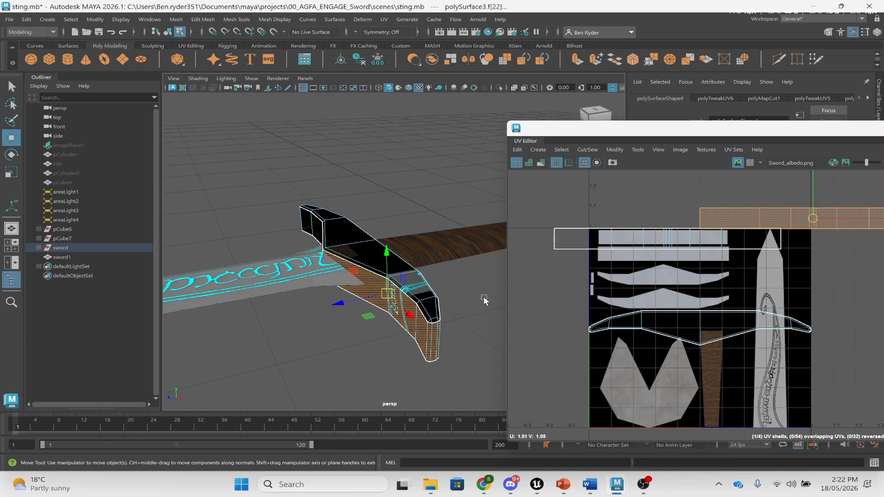
left_click(380, 298)
left_click_drag(385, 316, 386, 276, "alt")
left_click(806, 331)
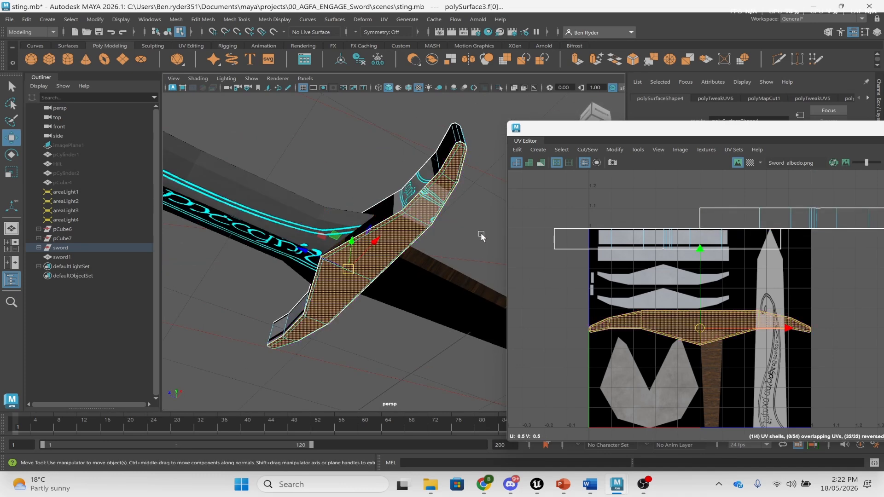
left_click_drag(480, 233, 400, 237, "alt")
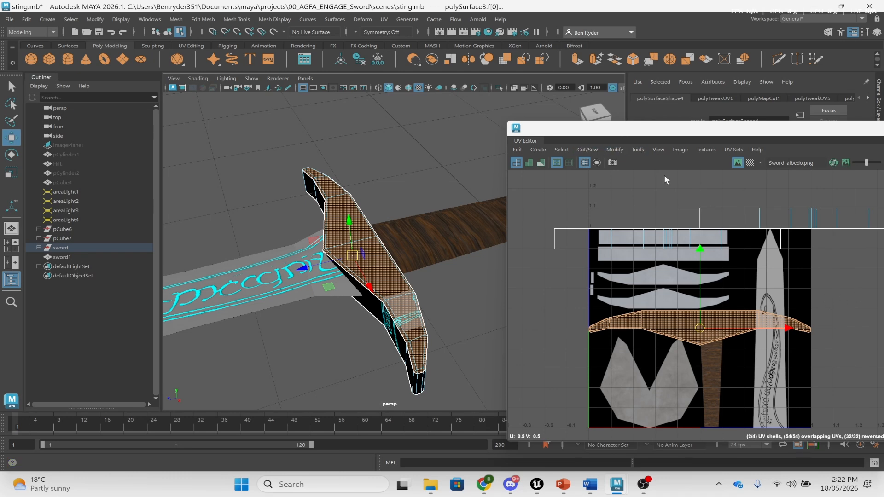
left_click(615, 150)
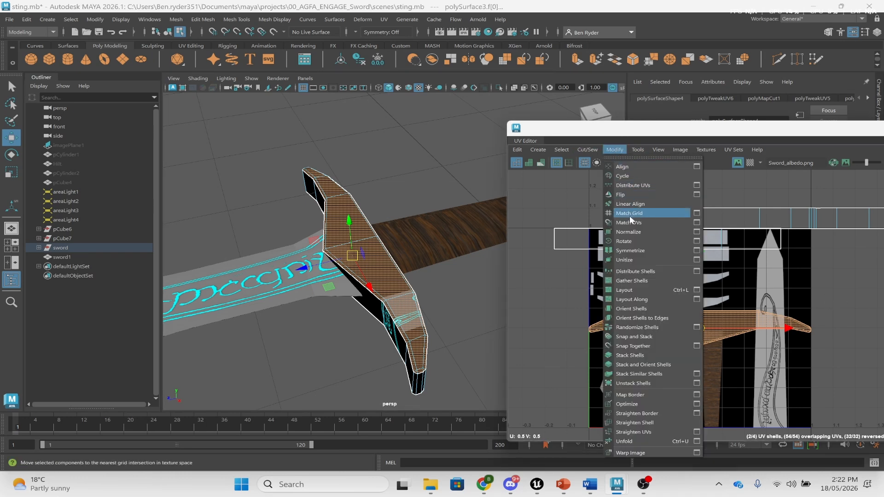
- Rotate the crossguard shell 90° to horizontal and place it over the texture's upper area
left_click(633, 240)
left_click(614, 149)
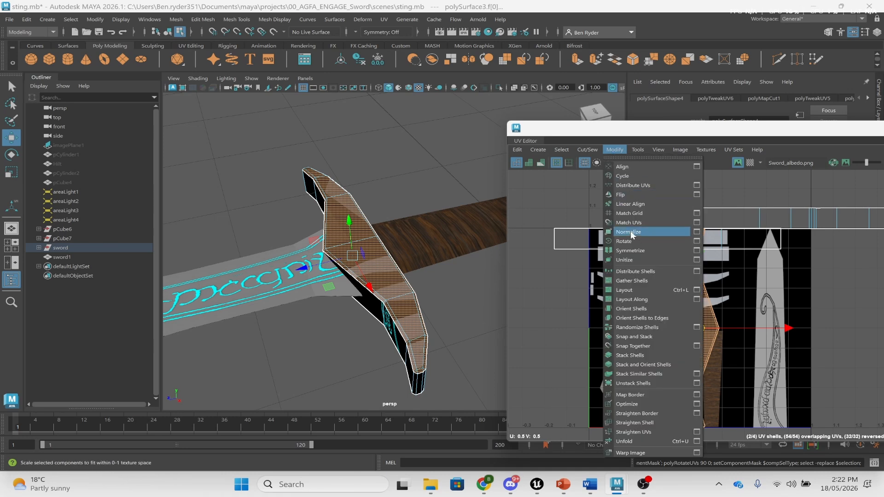
left_click(634, 237)
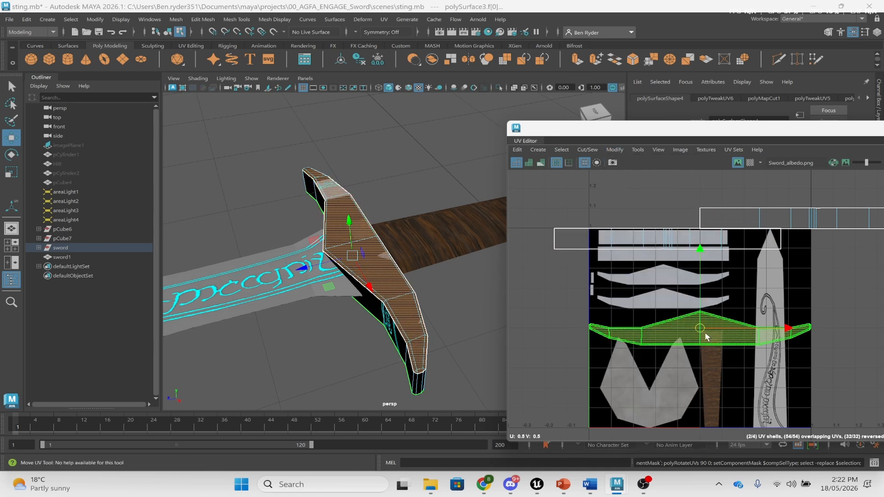
left_click_drag(700, 328, 629, 275)
key("r")
key("w")
left_click_drag(662, 234, 662, 237)
- Separate the overlapping shells, moving one onto the lower guard strip and adjusting the top strip
left_click(651, 275)
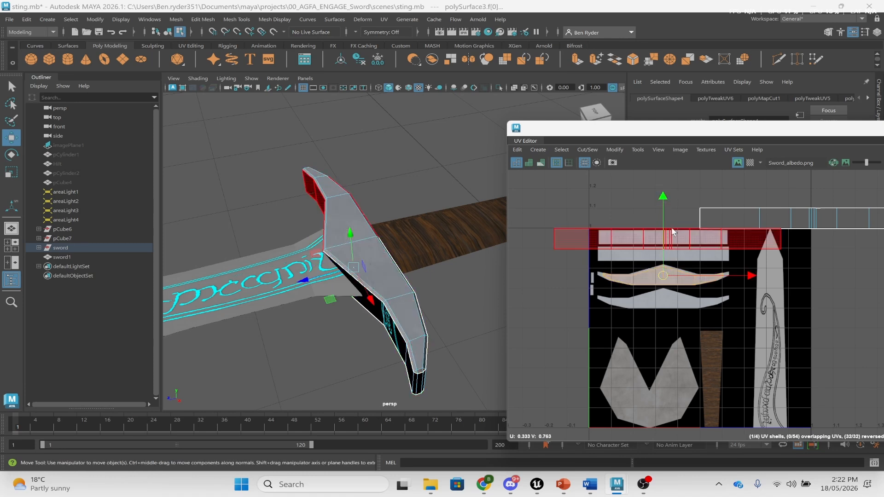
left_click_drag(662, 201, 662, 226)
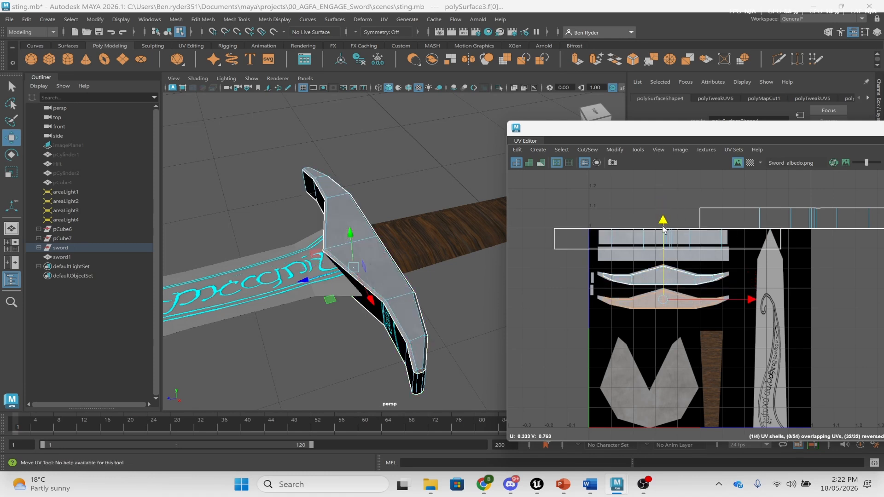
left_click(622, 238)
key("r")
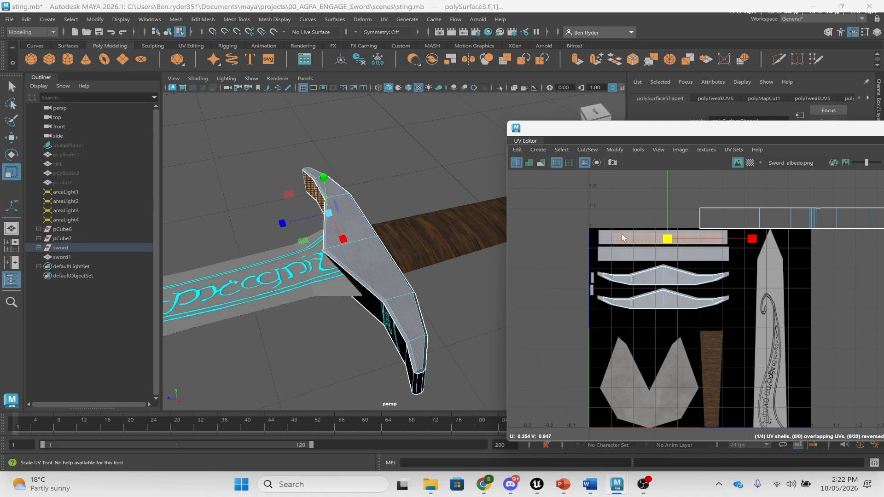
key("w")
left_click_drag(669, 238, 673, 241)
key("r")
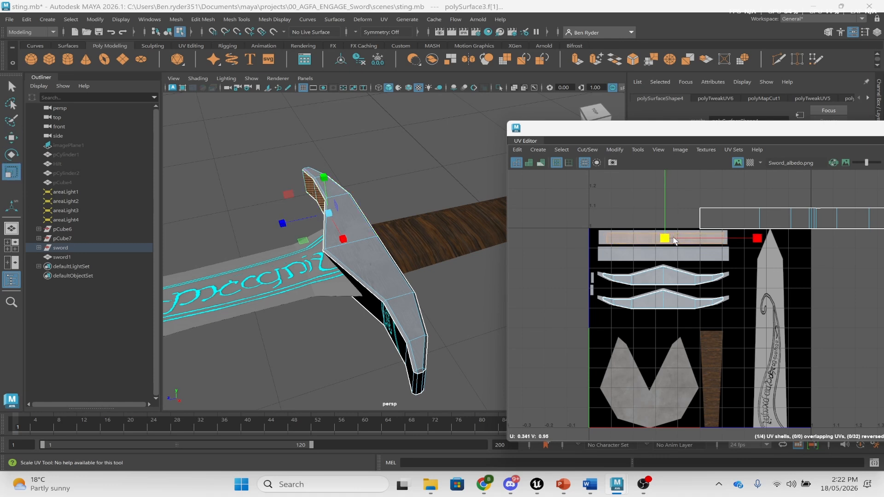
key("w")
- Move the upper-right shell onto the second grey bar and scale the top strip to fit
left_click(836, 225)
left_click_drag(813, 219, 624, 249)
key("r")
key("w")
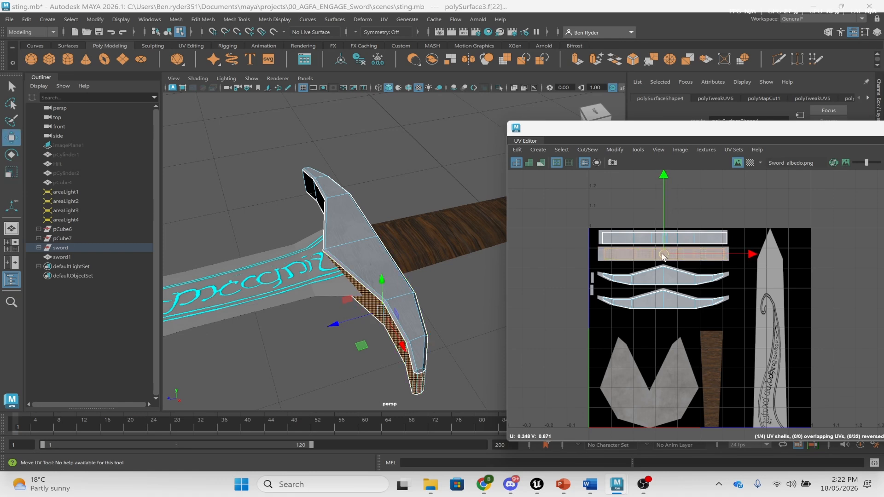
key("r")
left_click(662, 239)
key("w")
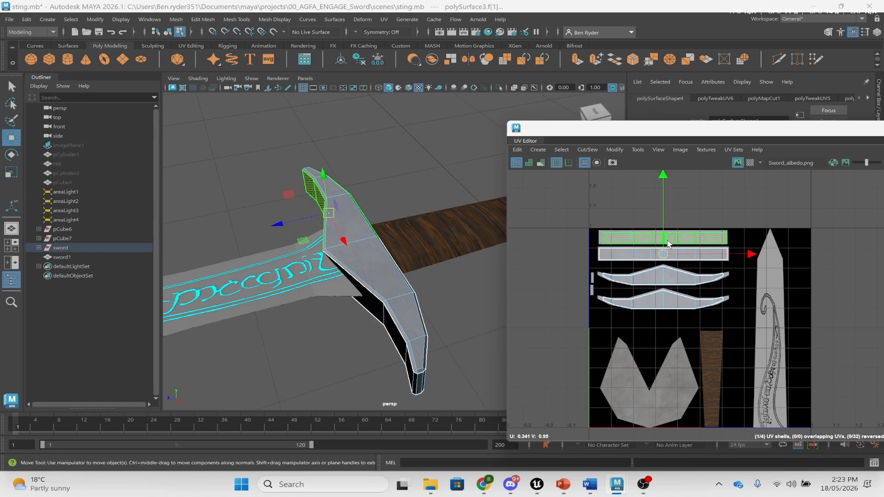
key("r")
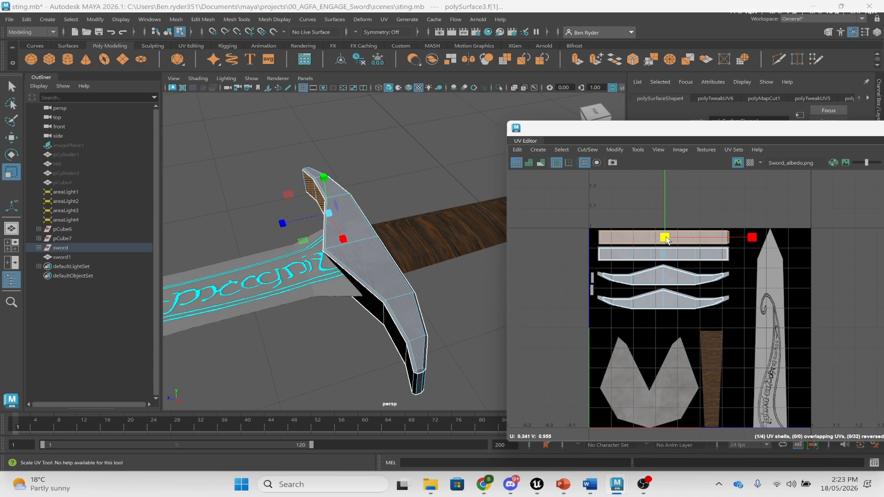
key("w")
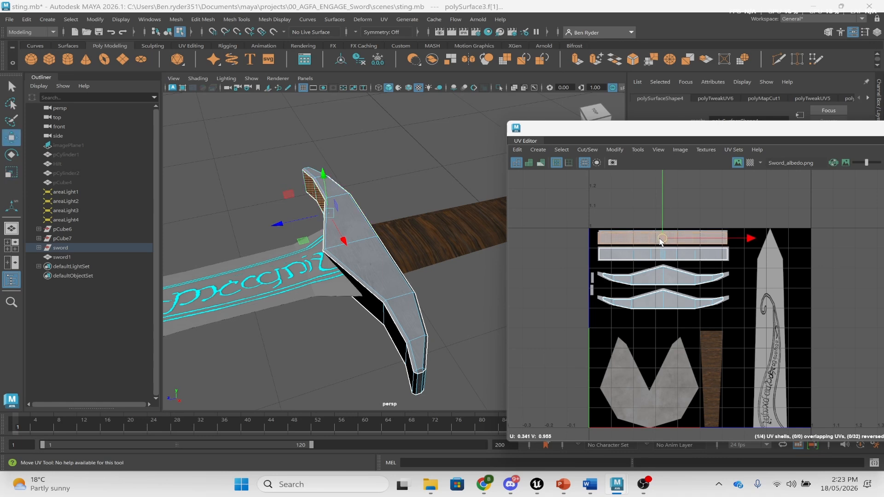
key("r")
key("w")
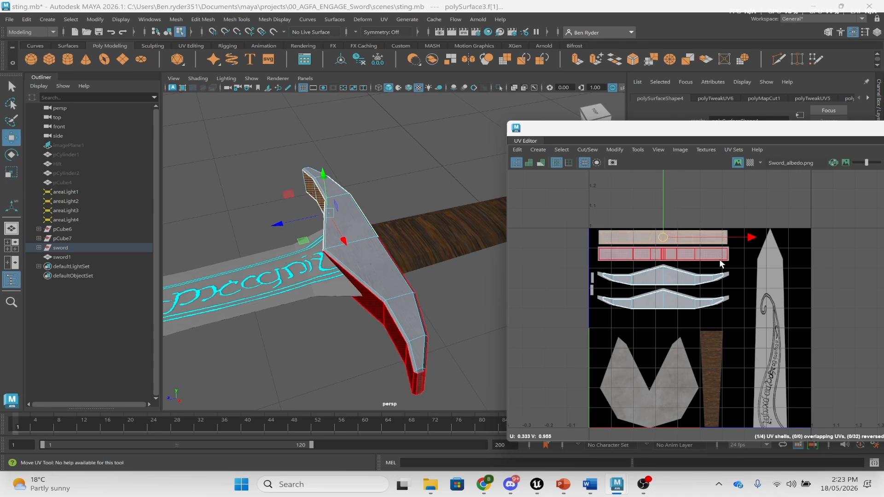
left_click(720, 259)
- Stretch the upper curved guard shell wider across the grey wing area
left_click(677, 302)
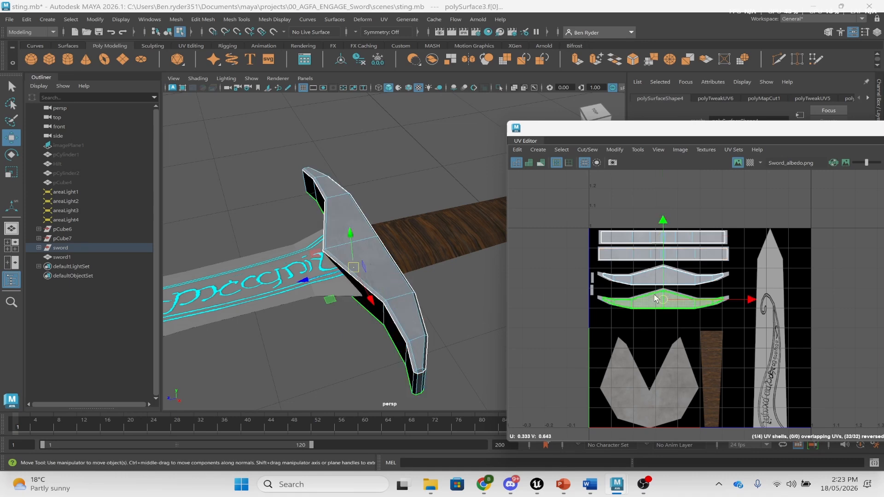
scroll(683, 311, "up", 3)
key("r")
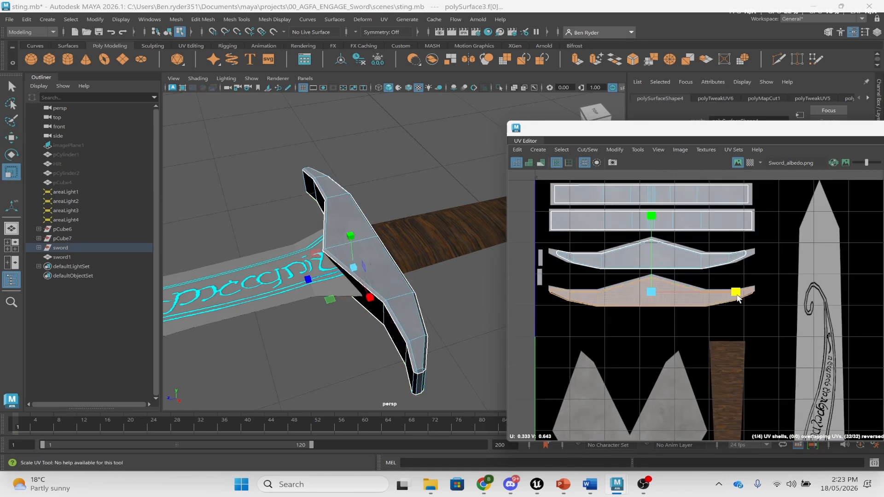
left_click(714, 254)
left_click_drag(735, 252, 742, 251)
key("r")
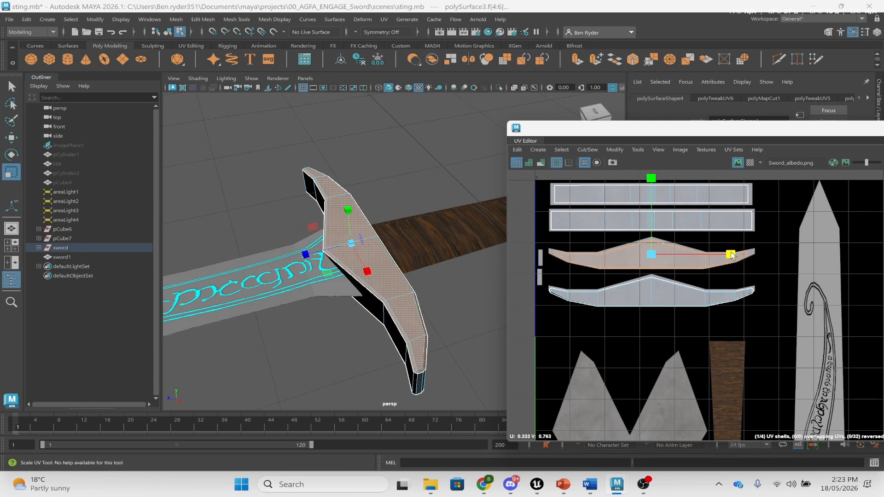
key("w")
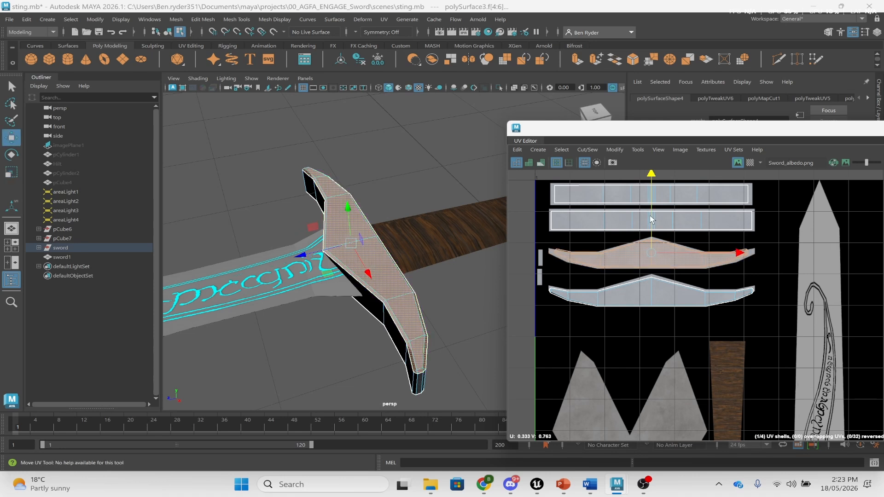
key("r")
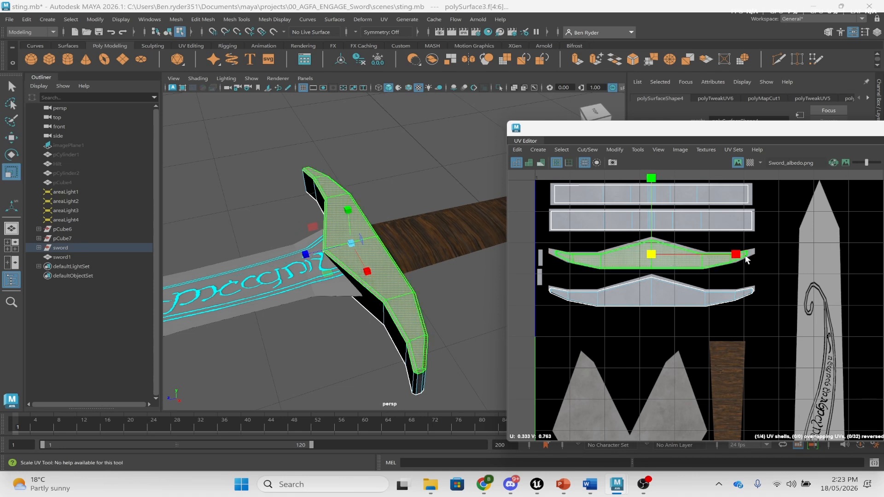
left_click(737, 254)
- Nudge the lower curved guard shell into place and stretch it horizontally
key("w")
left_click(692, 298)
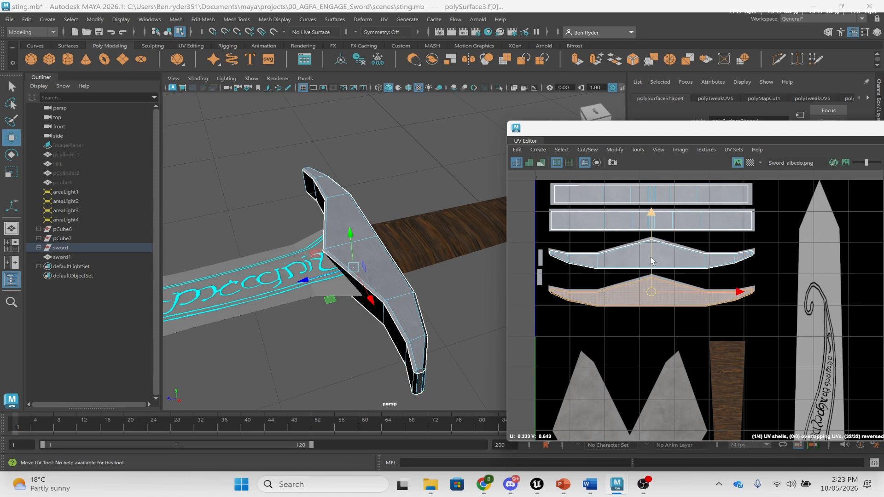
left_click_drag(652, 258, 650, 256)
key("r")
left_click(734, 292)
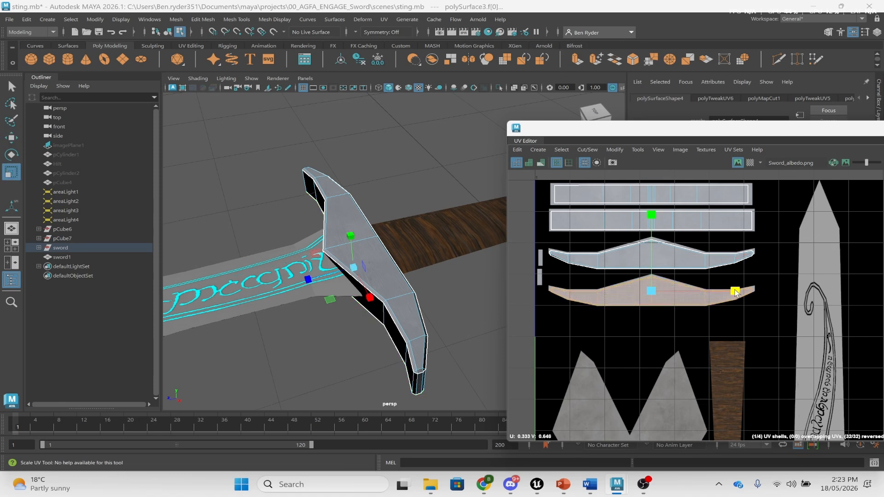
key("w")
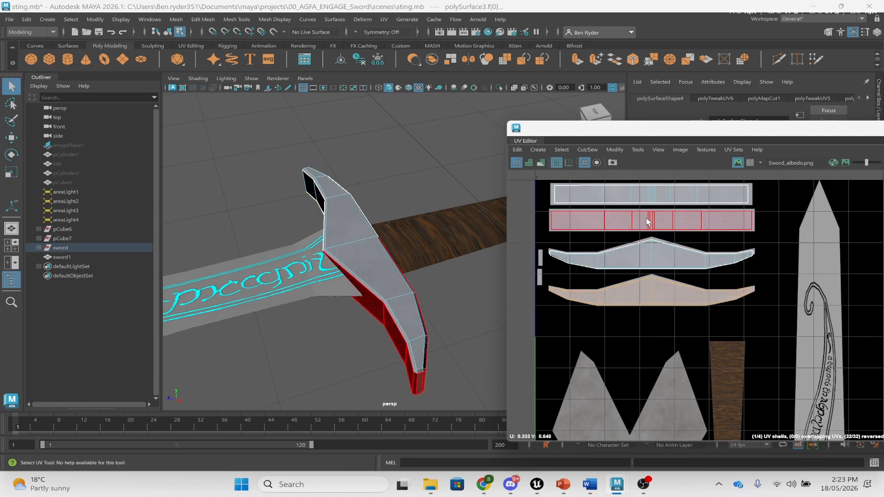
- Check both rectangular guard strips, then return to Object Mode and select the sword's grip
right_click_drag(646, 222, 632, 205)
left_click(632, 196)
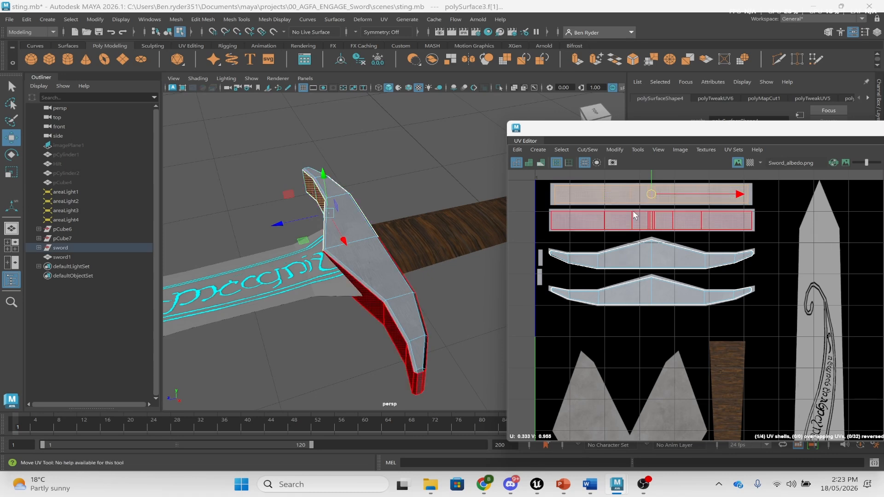
left_click(633, 215)
middle_click_drag(531, 259, 323, 243, "alt")
right_click_drag(411, 222, 444, 176)
middle_click_drag(475, 254, 423, 263, "alt")
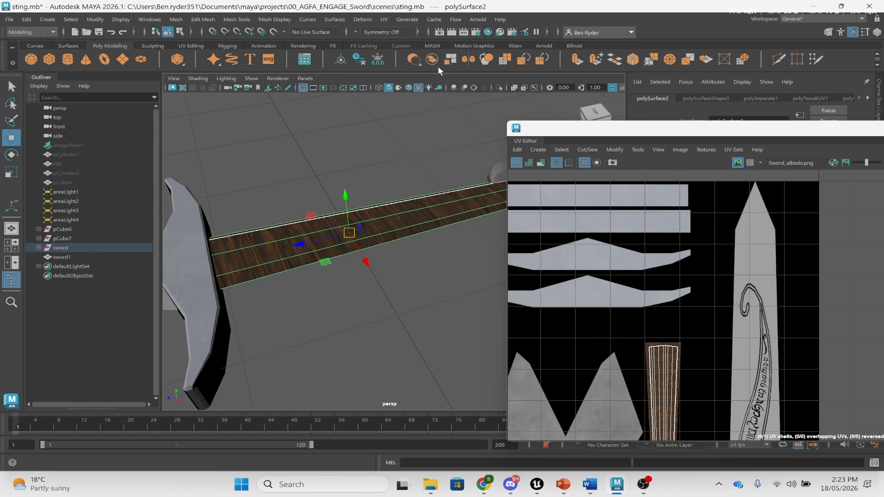
- Apply a spherical projection to the grip, then a cylindrical projection to all its faces
left_click(383, 21)
left_click(429, 146)
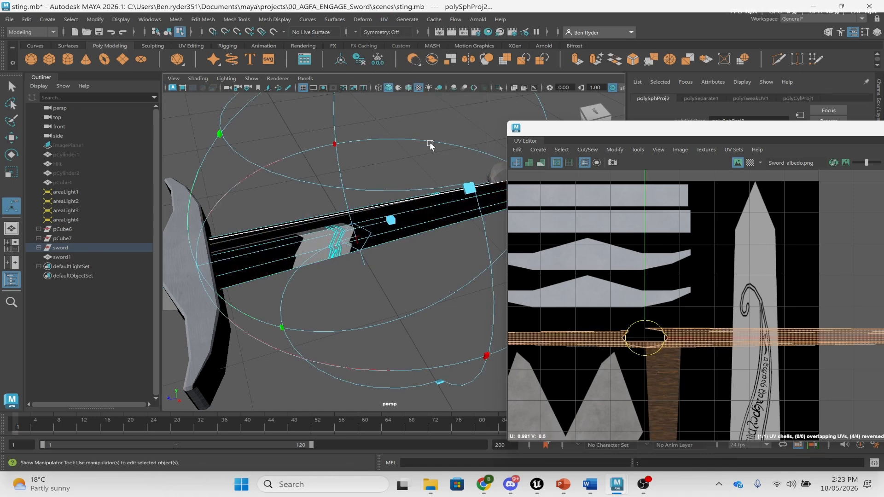
scroll(736, 307, "down", 2)
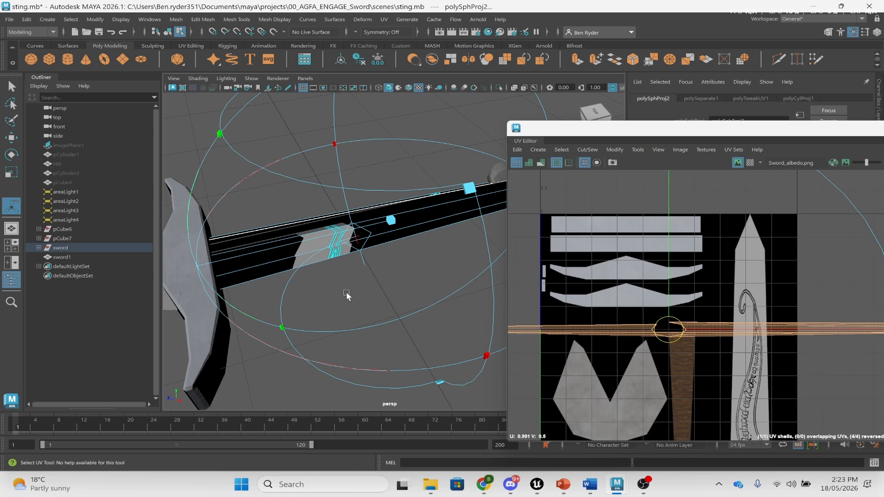
right_click_drag(350, 211, 353, 234)
left_click(377, 238)
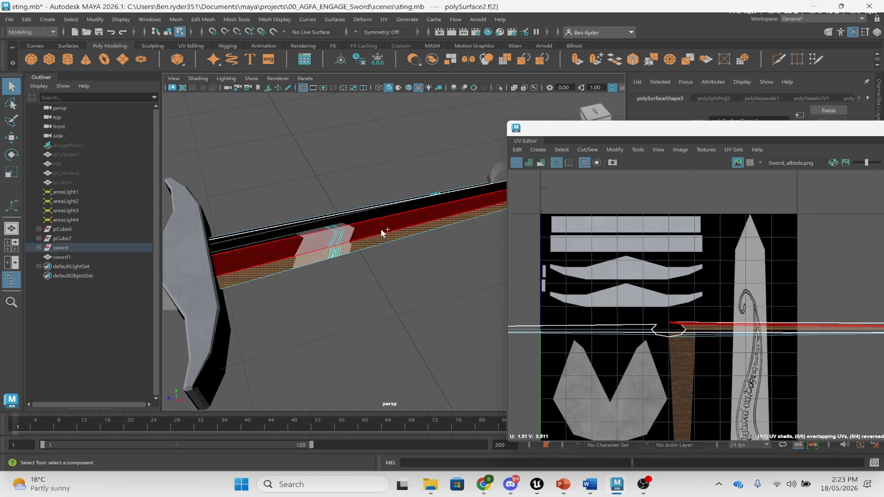
double_click(380, 229)
left_click(385, 20)
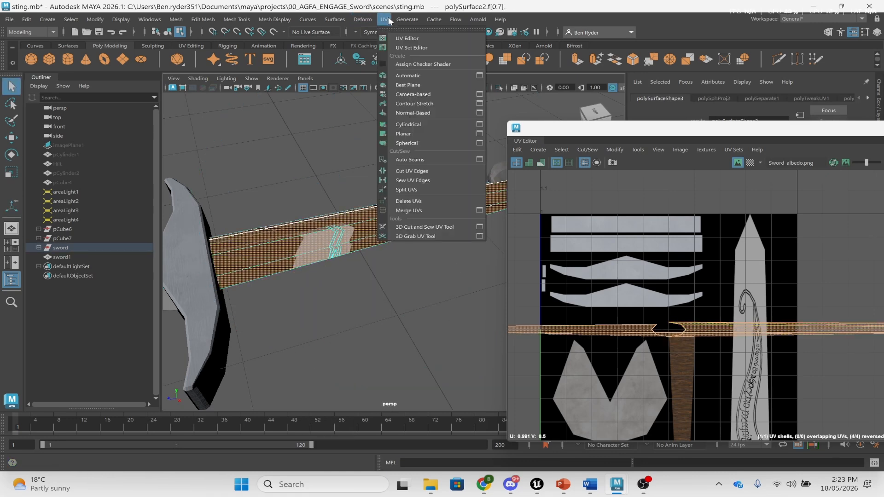
left_click(424, 124)
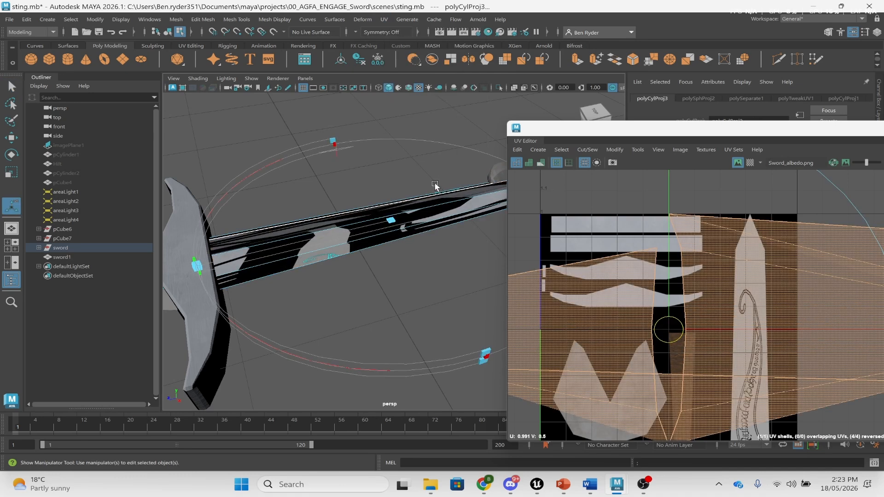
scroll(688, 263, "down", 4)
left_click(688, 264)
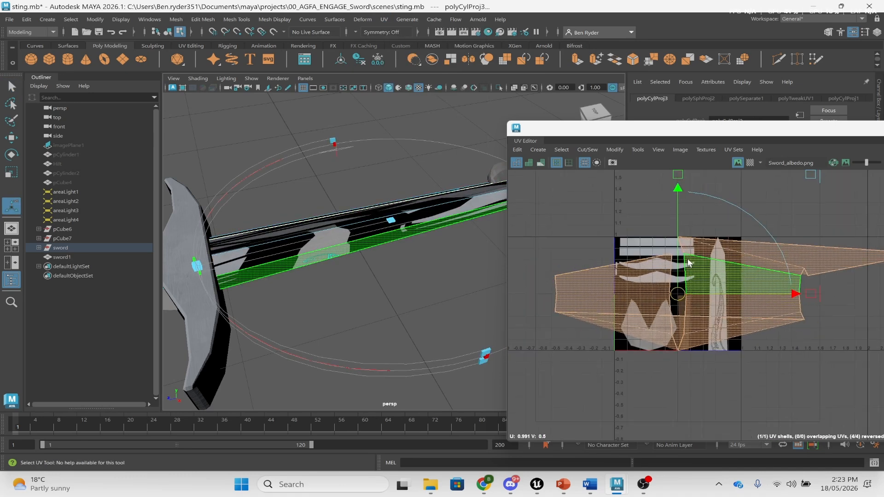
- Move the UV Editor aside to view the grip, then minimise it
left_click_drag(666, 131, 624, 231)
left_click_drag(335, 231, 406, 191, "alt")
left_click_drag(777, 232, 389, 100)
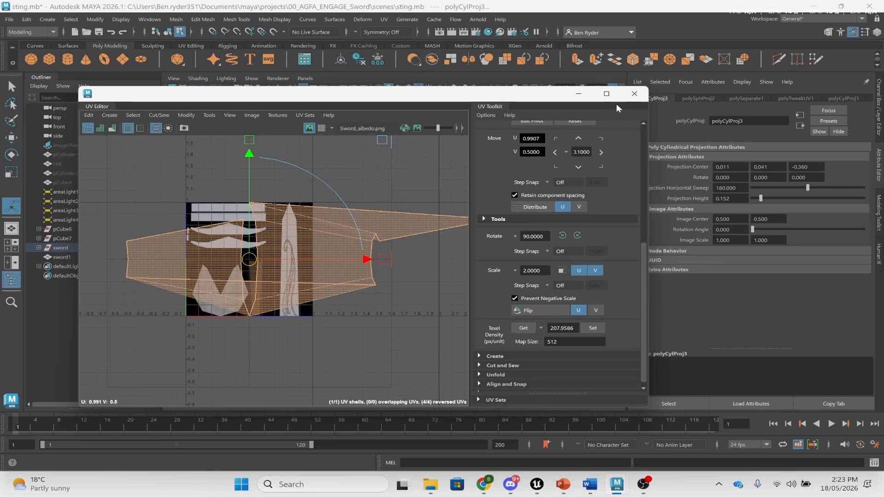
left_click(578, 94)
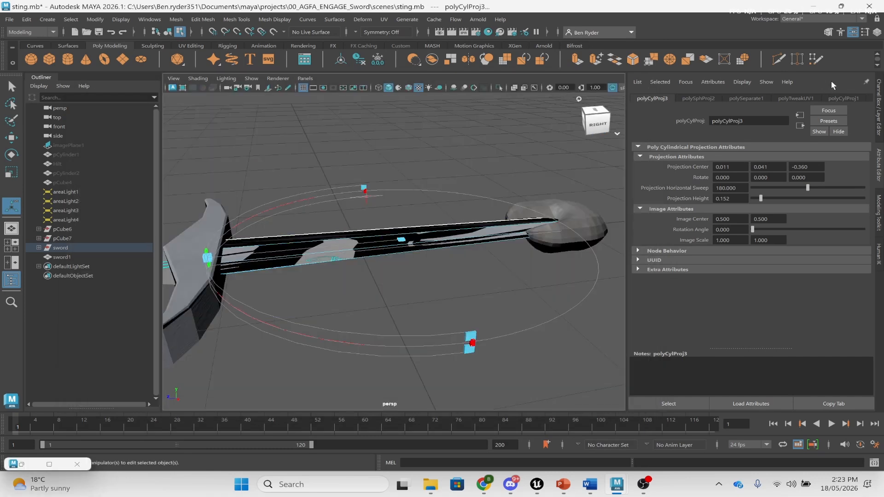
- Rotate the grip's cylindrical projection (polyCylProj3) 90° in X so the texture shows chevrons
left_click(877, 32)
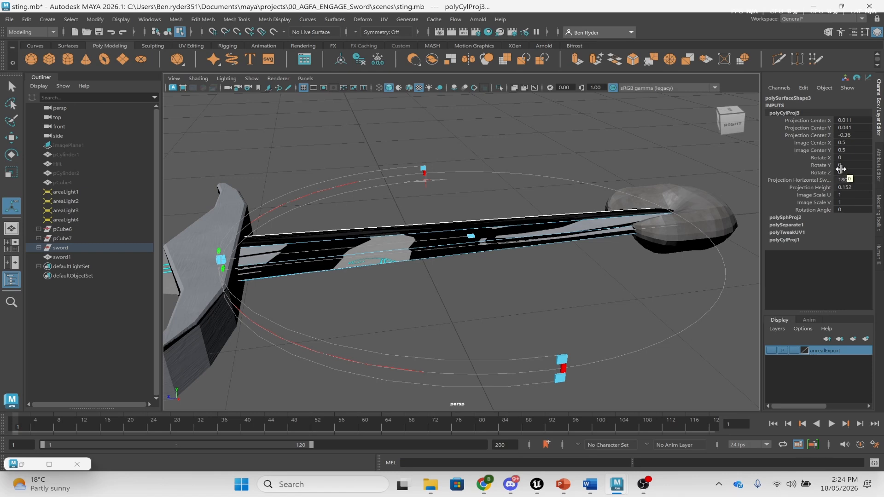
mouse_move(556, 244)
left_mouse_down("alt")
mouse_move(562, 229)
mouse_move(554, 250)
left_mouse_up("alt")
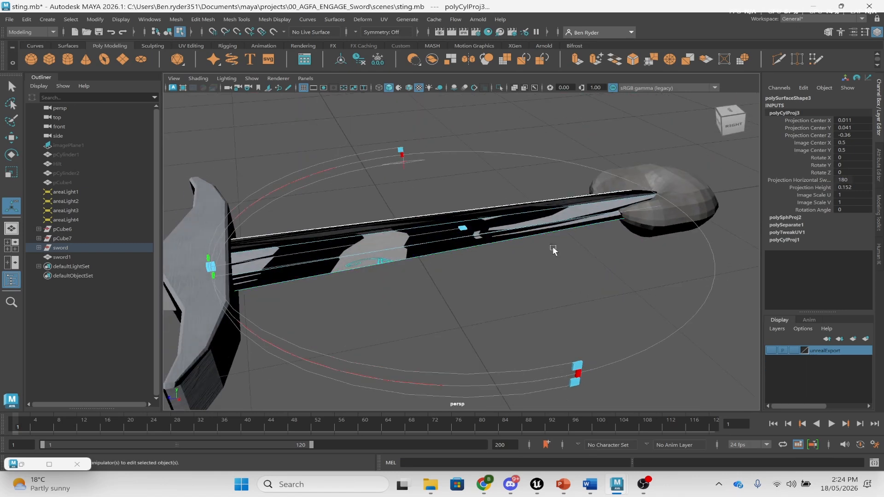
key("w")
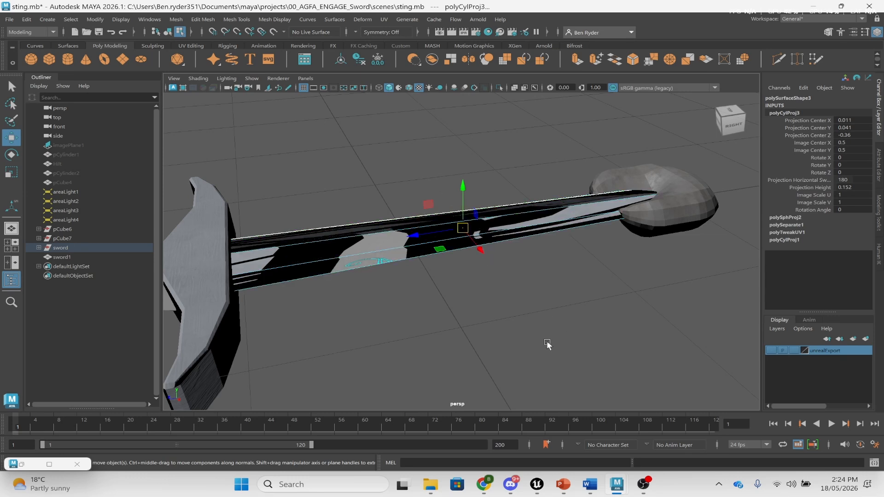
key("e")
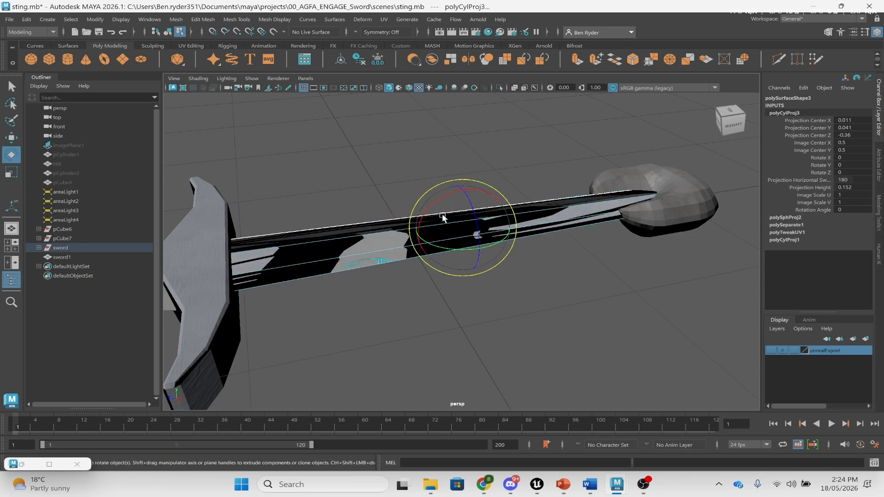
left_click_drag(437, 199, 447, 189)
key("ctrl+z")
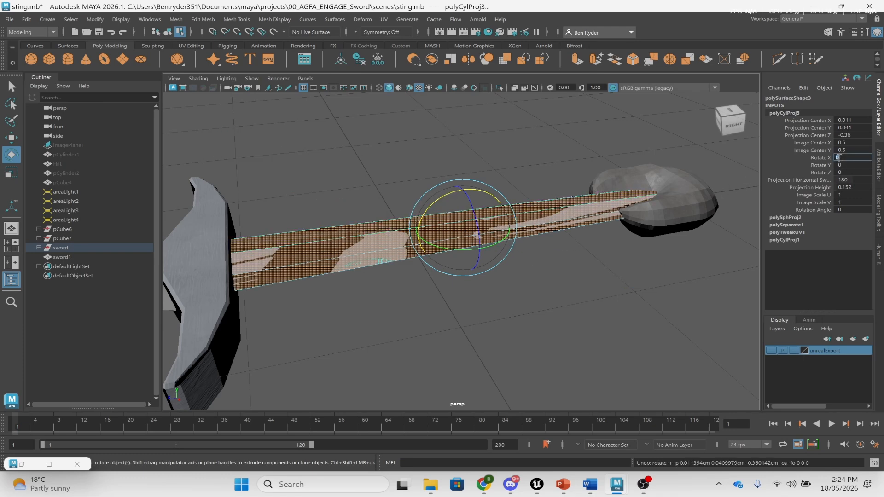
key("Return")
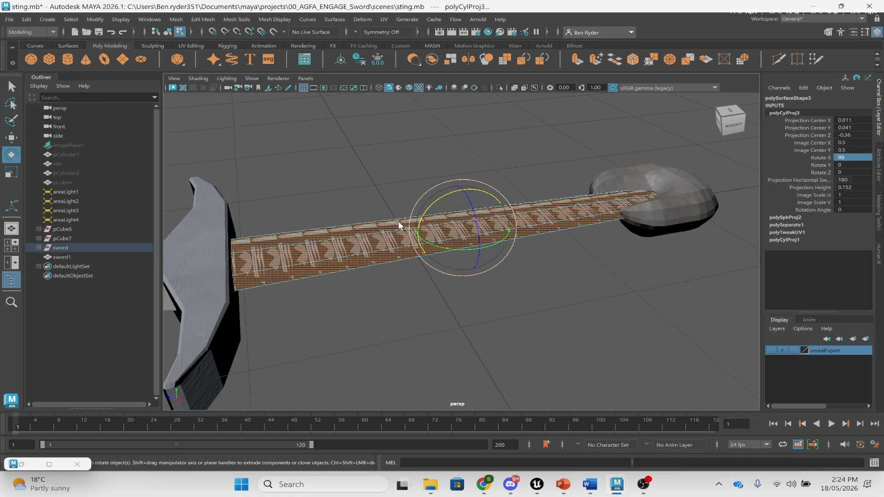
left_click(408, 182)
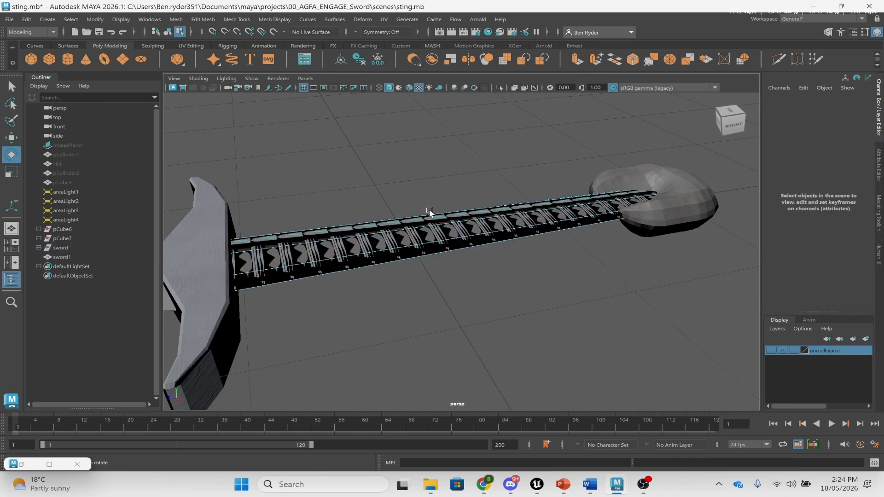
left_click(384, 19)
- In the UV Editor, select the grip's entire UV shell and frame it
left_click(405, 37)
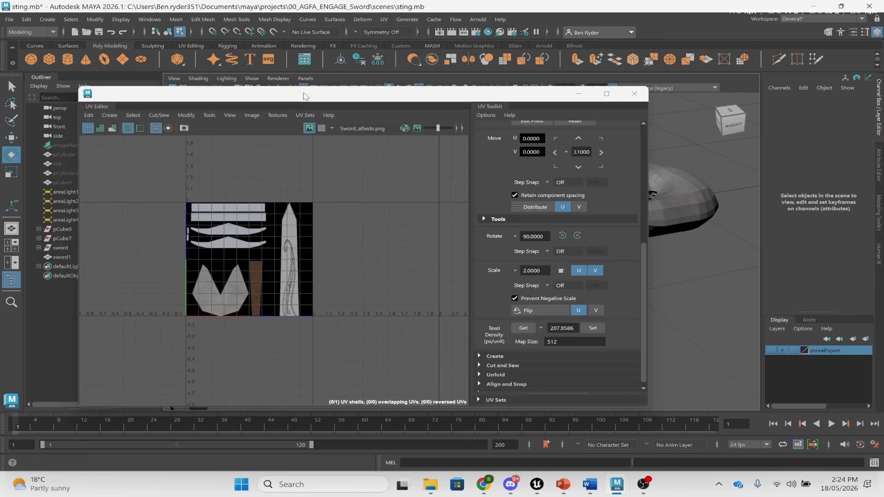
left_click_drag(303, 97, 786, 99)
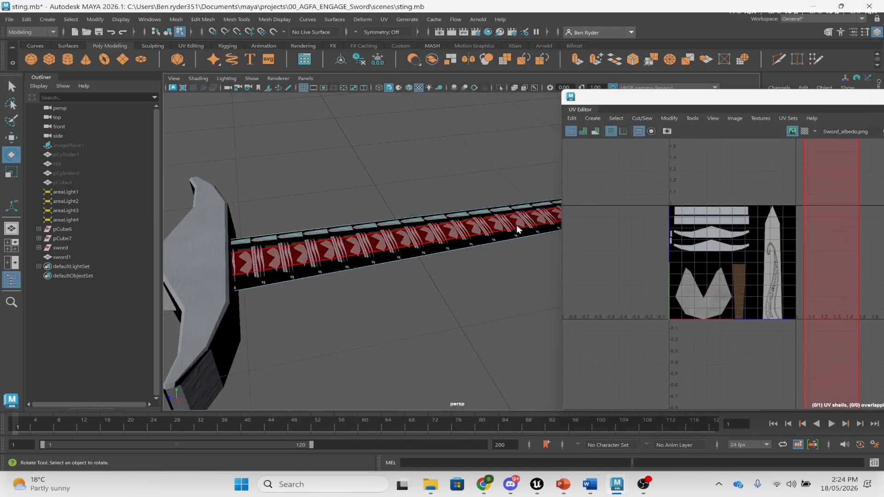
left_click(493, 238)
mouse_move(467, 210)
right_mouse_down()
mouse_move(486, 196)
mouse_move(481, 218)
mouse_move(545, 204)
mouse_move(476, 209)
right_mouse_up()
right_click(708, 189)
right_click_drag(708, 189, 673, 173)
left_click(747, 206)
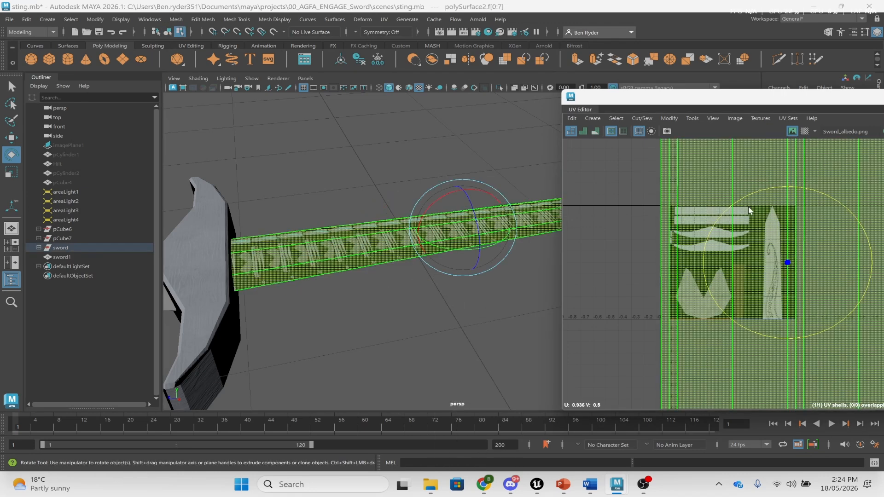
key("f")
left_click(702, 192)
scroll(696, 229, "up", 3)
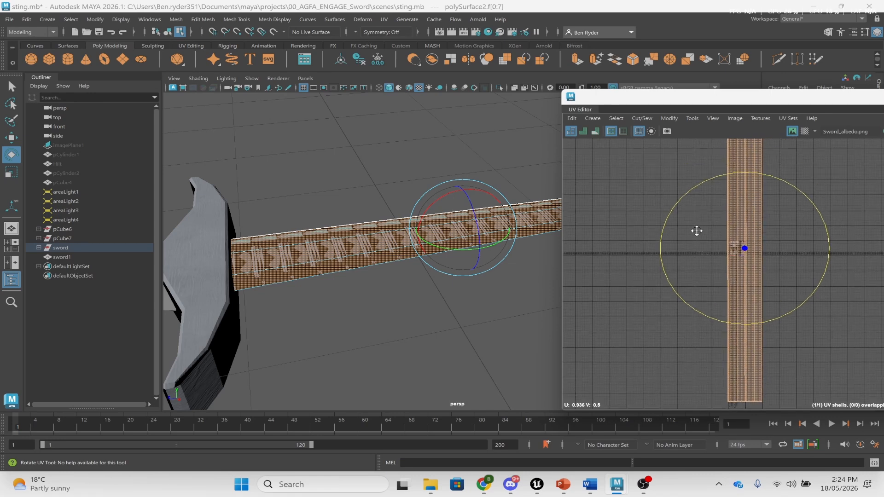
- Unfold the grip's UV shell flat with Modify > Unfold
left_click(669, 118)
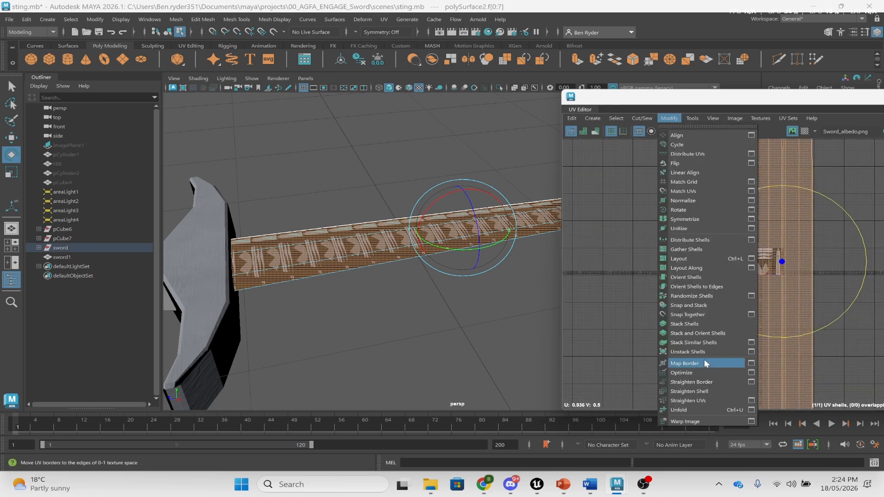
left_click(690, 404)
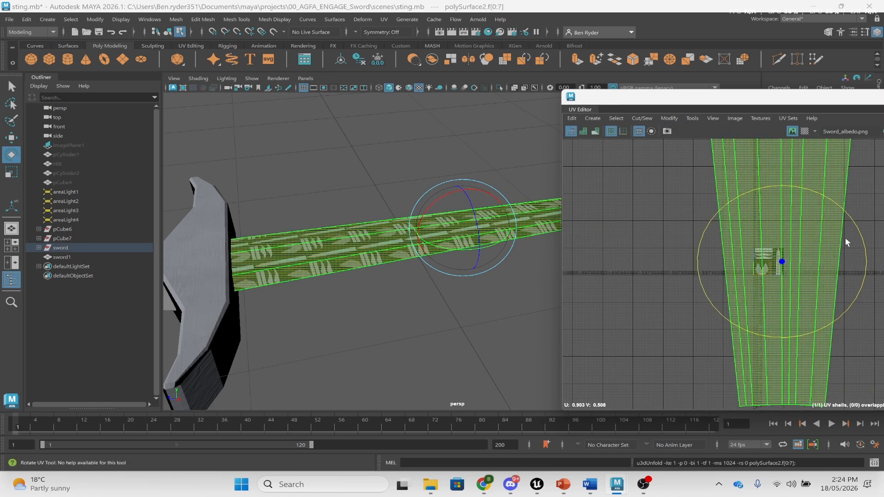
scroll(819, 221, "down", 5)
middle_click_drag(818, 221, 788, 246, "alt")
scroll(808, 244, "up", 2)
- Scale the unfolded grip shell down to a small size over the albedo texture
left_click(741, 277)
key("r")
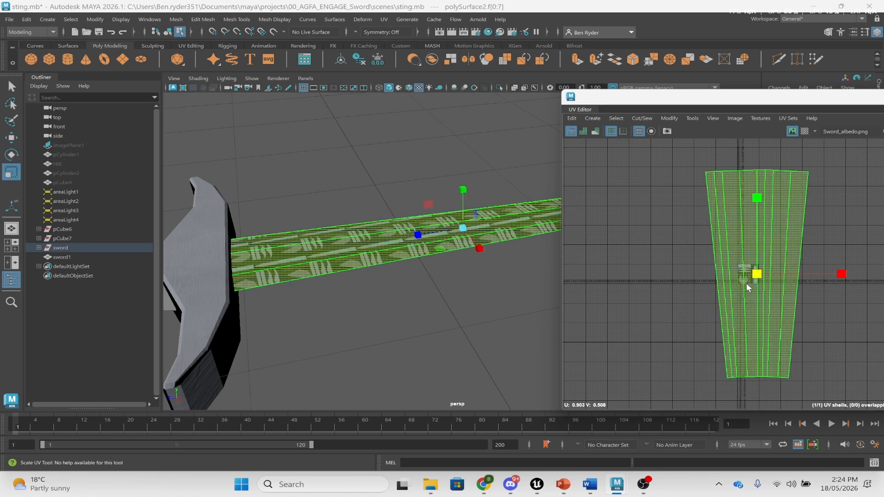
left_click_drag(746, 283, 677, 254)
scroll(725, 247, "up", 6)
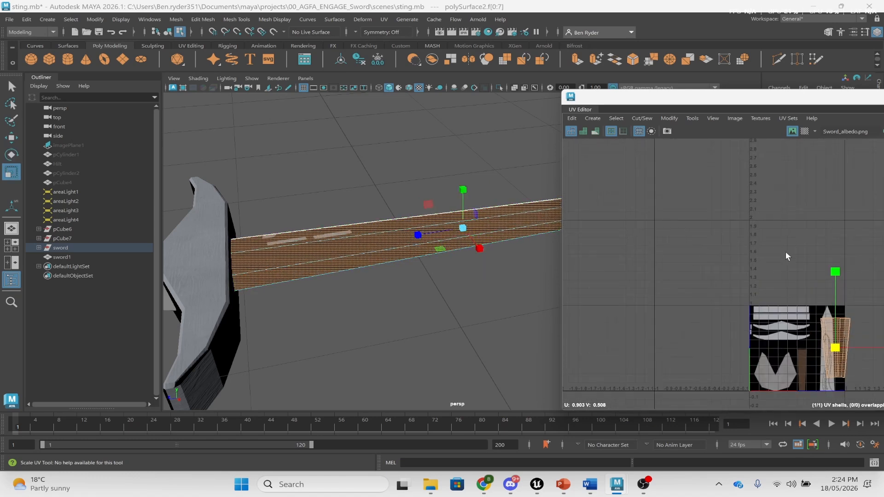
middle_click_drag(785, 256, 622, 134, "alt")
scroll(625, 174, "up", 2)
scroll(619, 224, "up", 4)
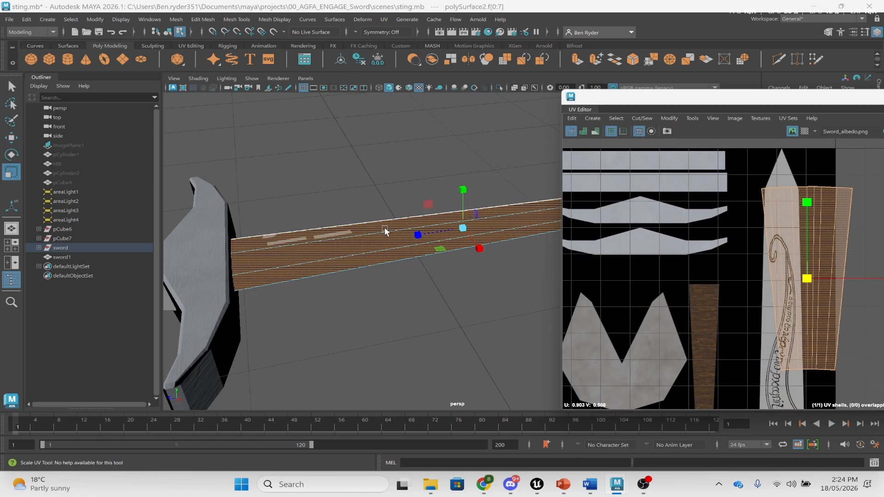
- Sample the crossguard's texel density with Texel Density Get
left_click(197, 247)
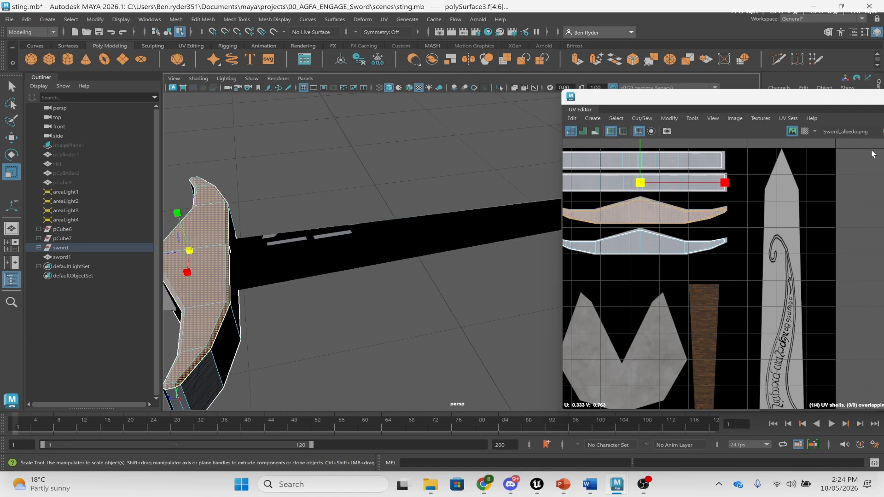
left_click_drag(793, 97, 461, 66)
left_click(611, 322)
- Apply the sampled texel density to the grip and briefly check it with the checker map
left_click(355, 245)
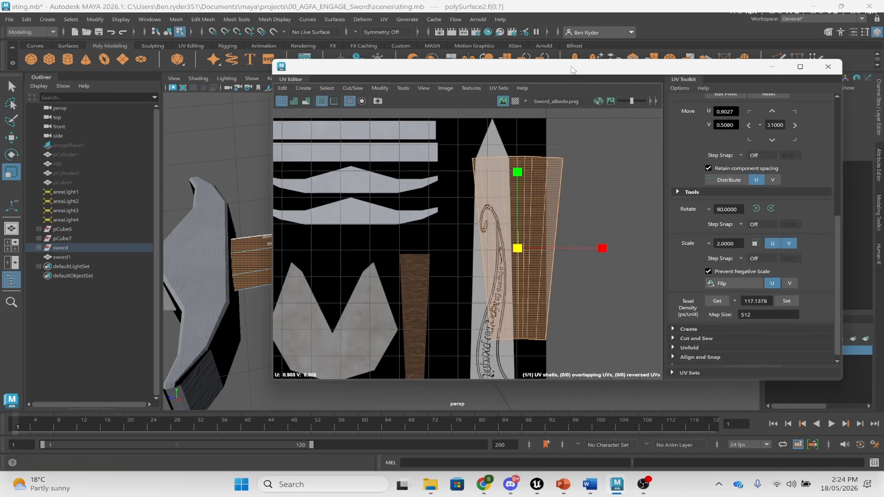
left_click(787, 301)
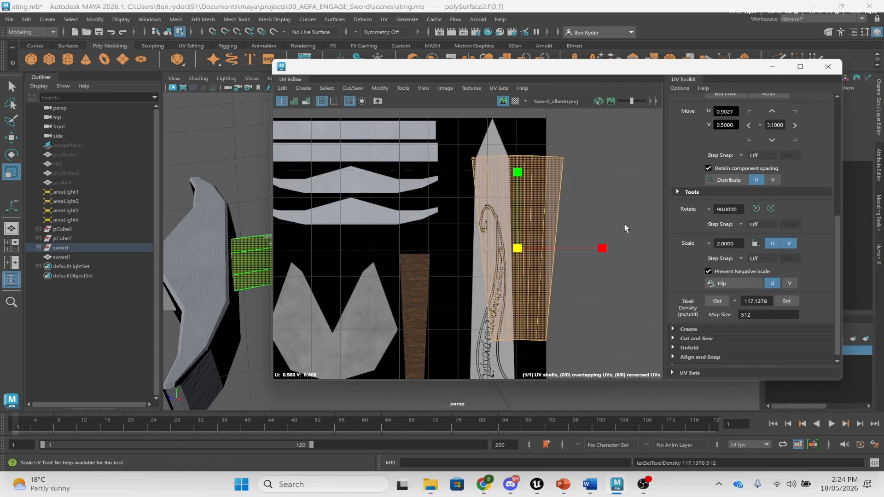
left_click(515, 101)
left_click(516, 101)
- Move and scale the grip's UV shell onto the brown wood strip of Sword_albedo
left_click_drag(518, 249, 469, 229)
key("w")
left_click_drag(512, 250, 409, 317)
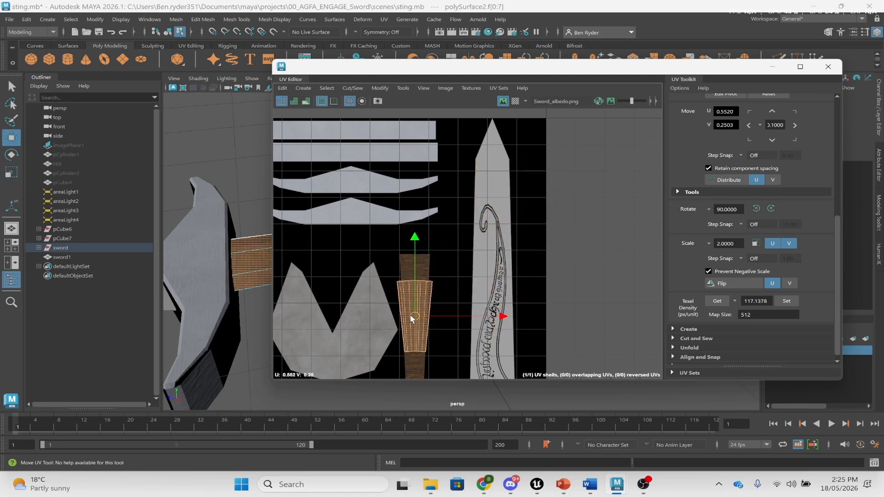
key("r")
left_click_drag(499, 318, 471, 316)
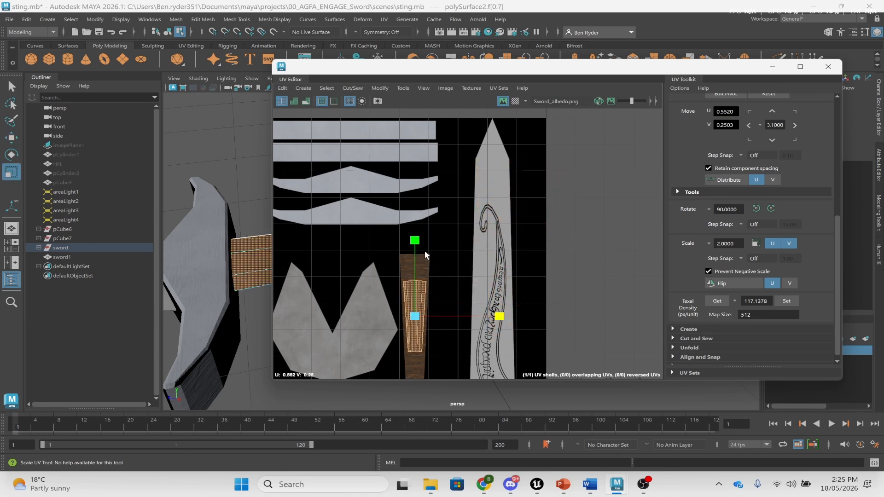
left_click_drag(423, 242, 426, 186)
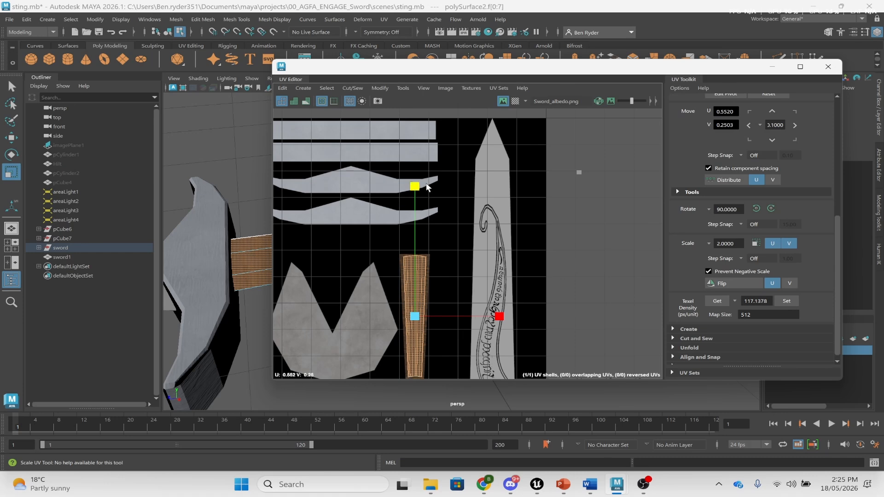
key("w")
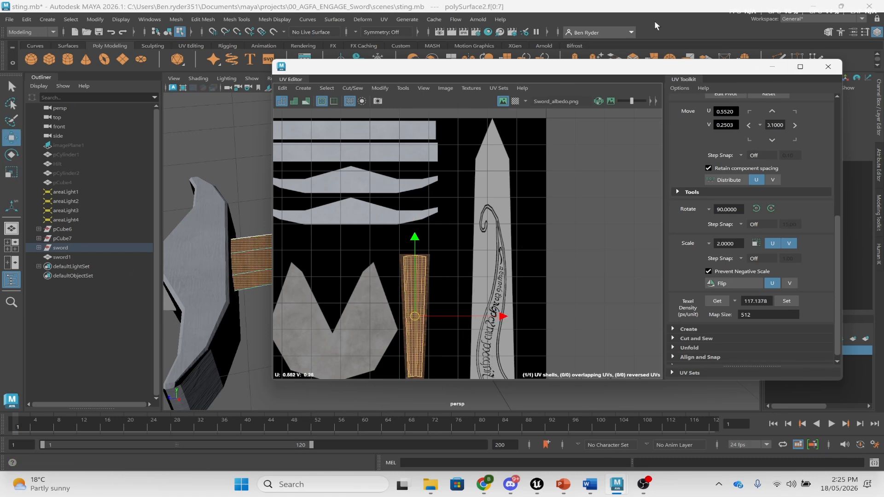
left_click(771, 67)
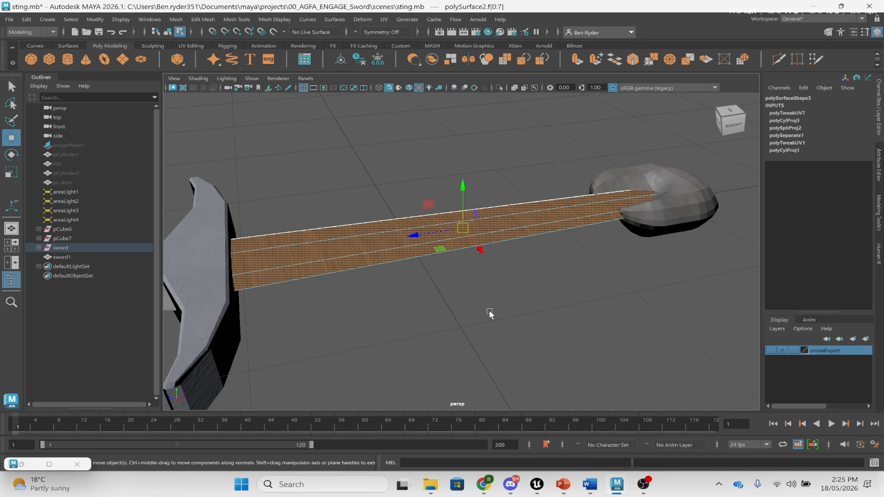
- In Object Mode, select the pommel and frame the view on it
left_click_drag(375, 299, 406, 300, "alt")
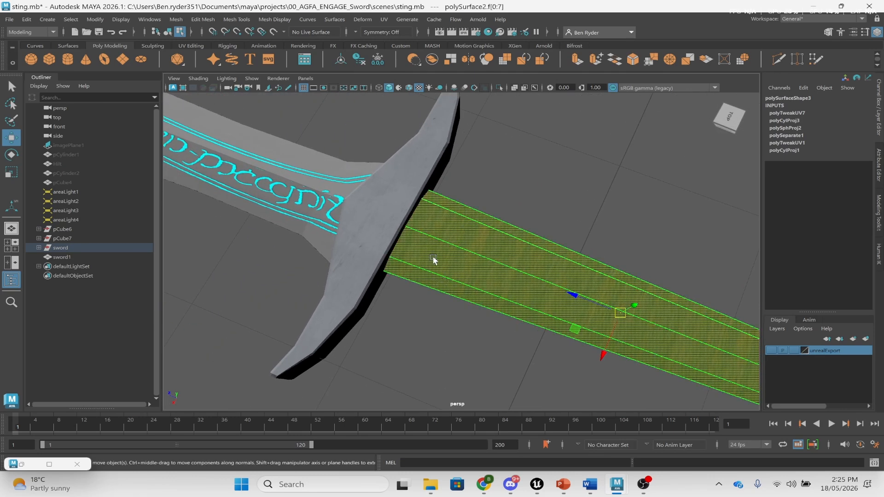
scroll(432, 259, "down", 5)
right_click_drag(450, 256, 495, 185)
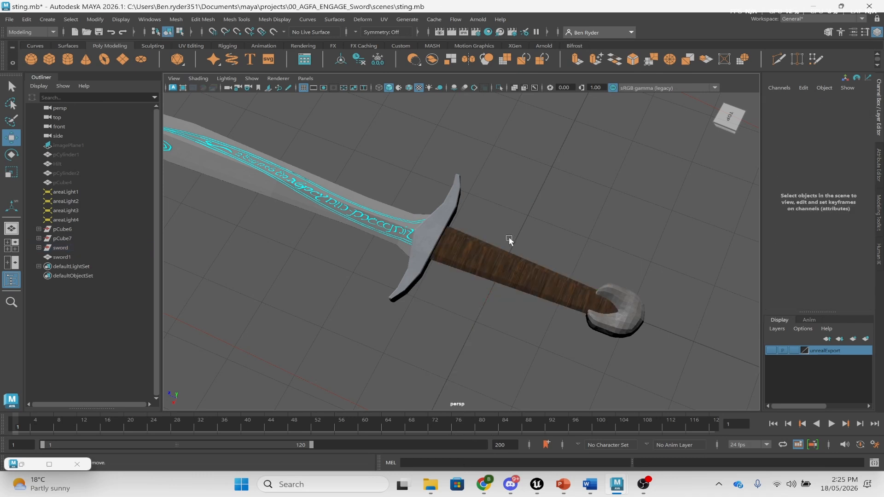
left_click(546, 285)
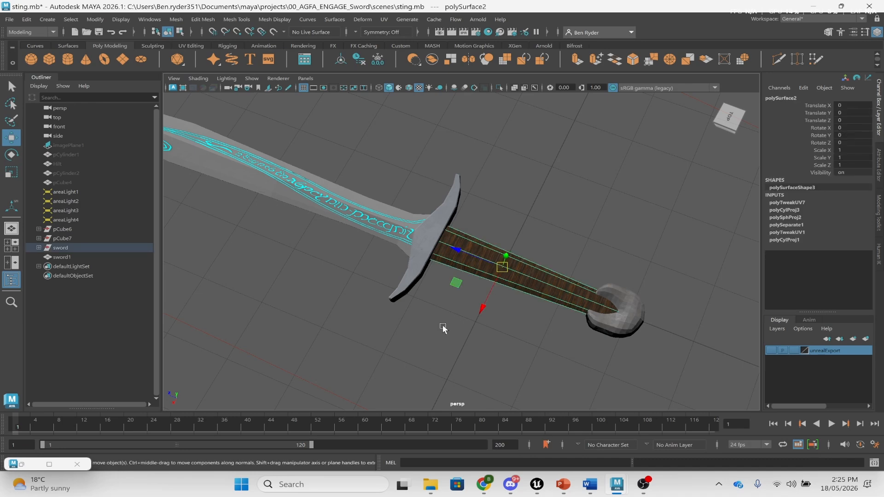
left_click_drag(547, 285, 455, 297, "alt")
left_click(455, 297)
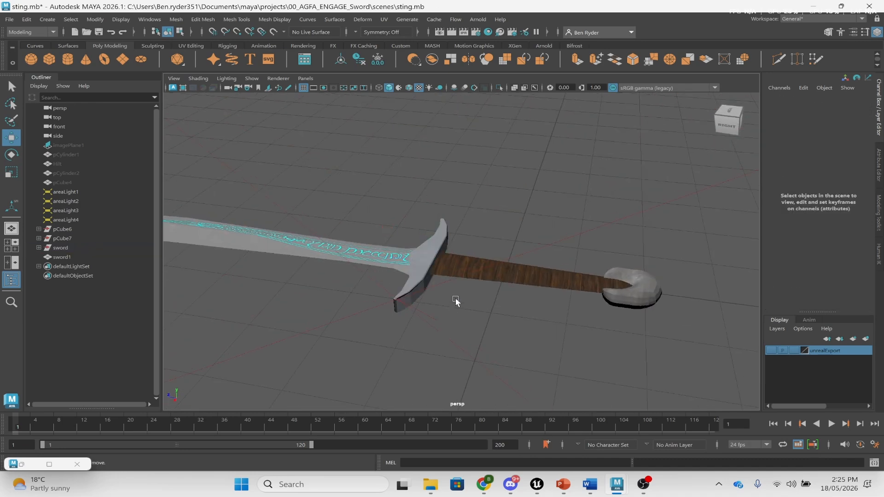
left_click(624, 300)
key("f")
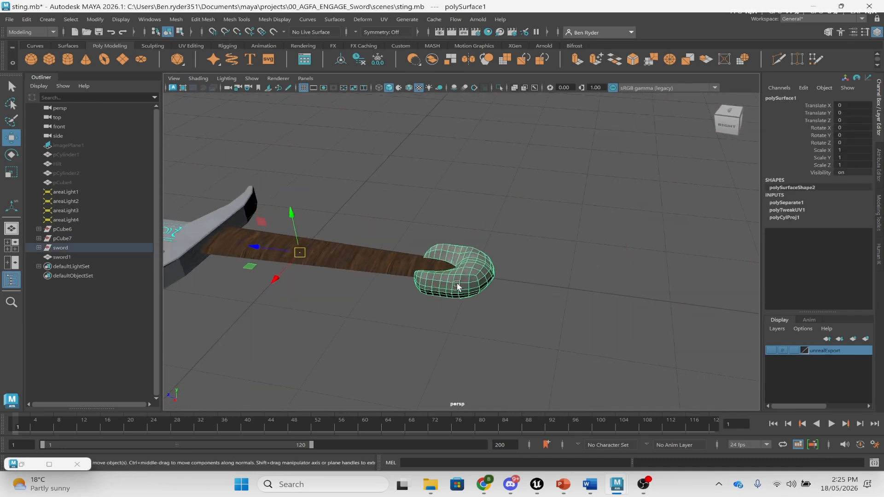
left_click(384, 19)
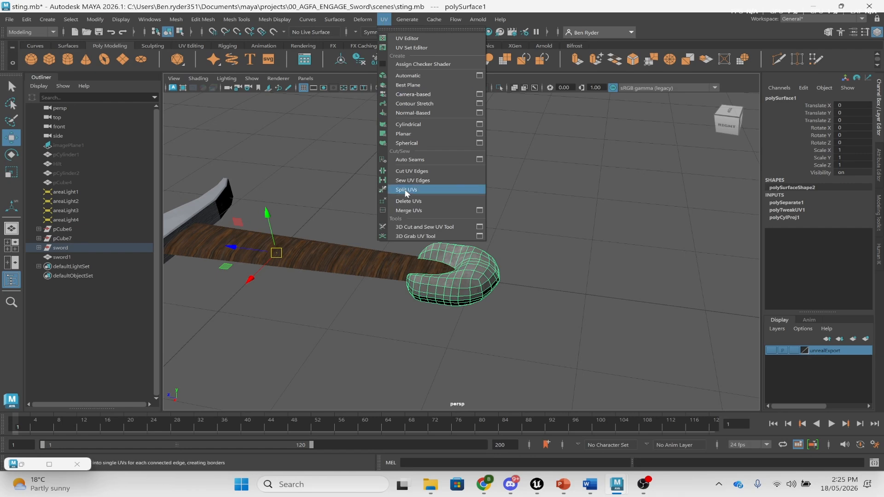
- Reopen the UV Editor beside the sword
left_click(384, 19)
left_click(384, 19)
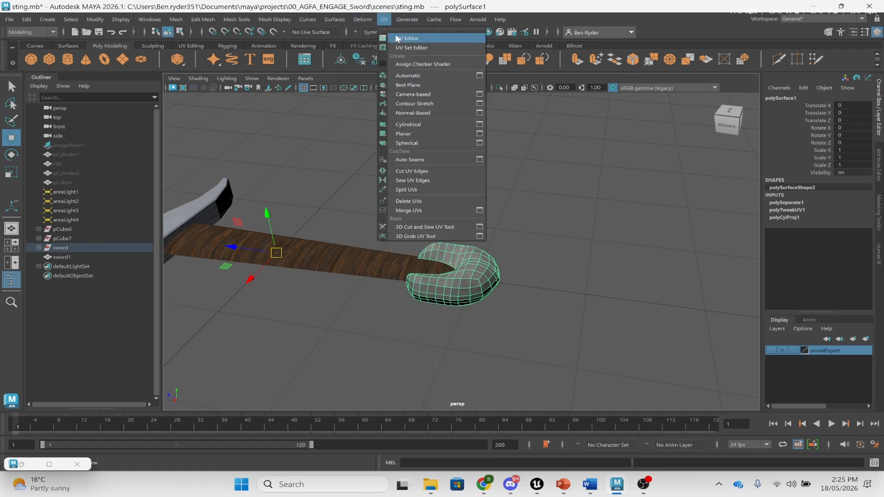
left_click(397, 39)
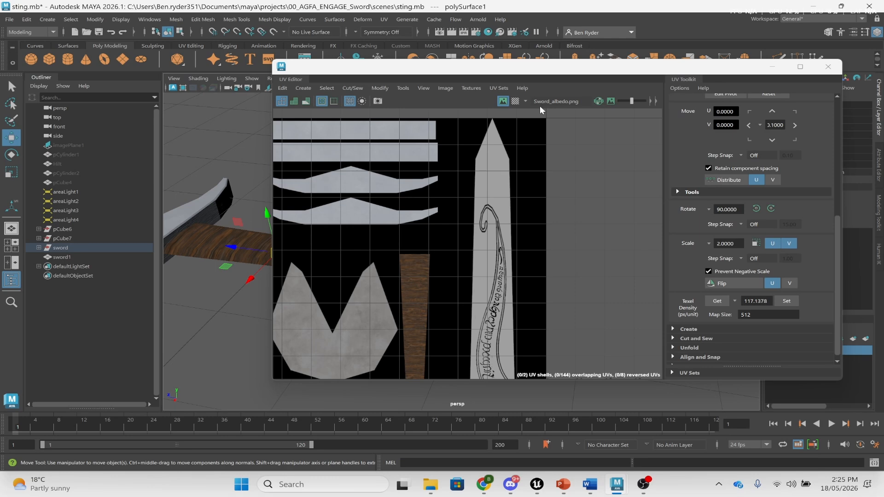
left_click_drag(530, 68, 804, 80)
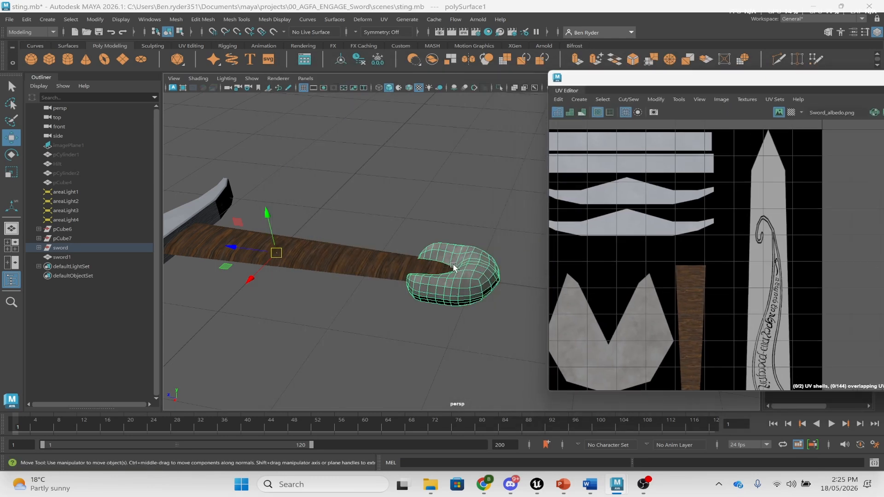
- Apply a Y-axis planar projection (polyPlanarProj5) to the pommel from the Planar options
left_click(384, 19)
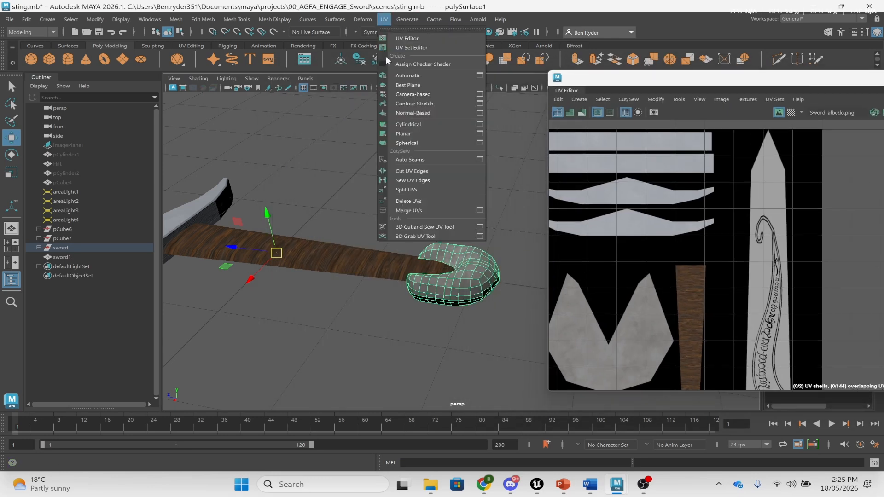
left_click(440, 133)
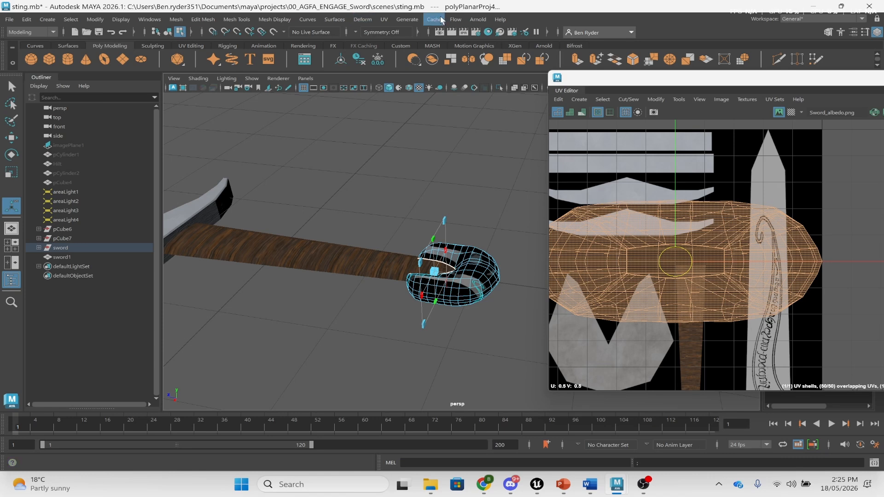
left_click(385, 20)
left_click(481, 133)
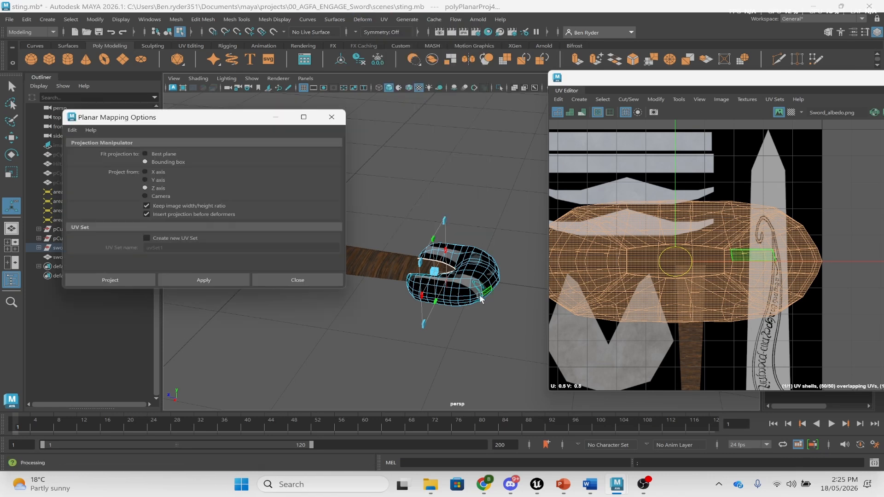
left_click(203, 279)
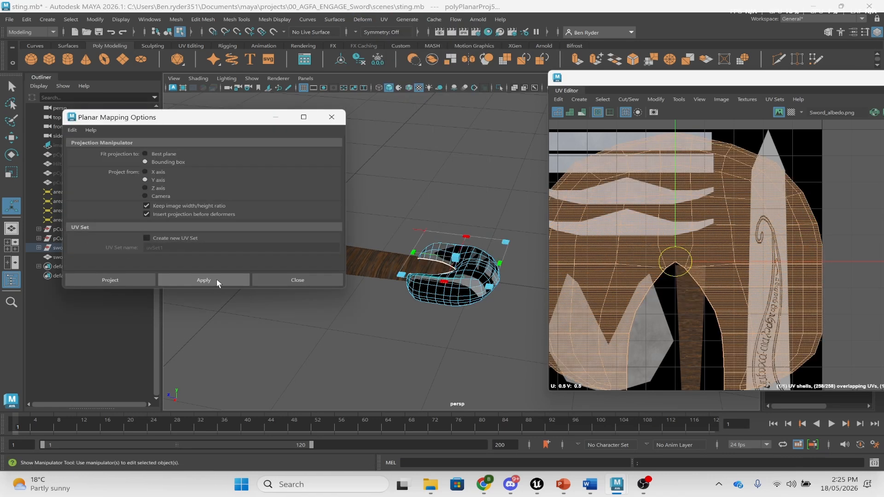
left_click(286, 280)
- Shrink the pommel's oversized UV shell down over the albedo texture
key("r")
left_click_drag(675, 261, 651, 306)
key("w")
left_click(655, 99)
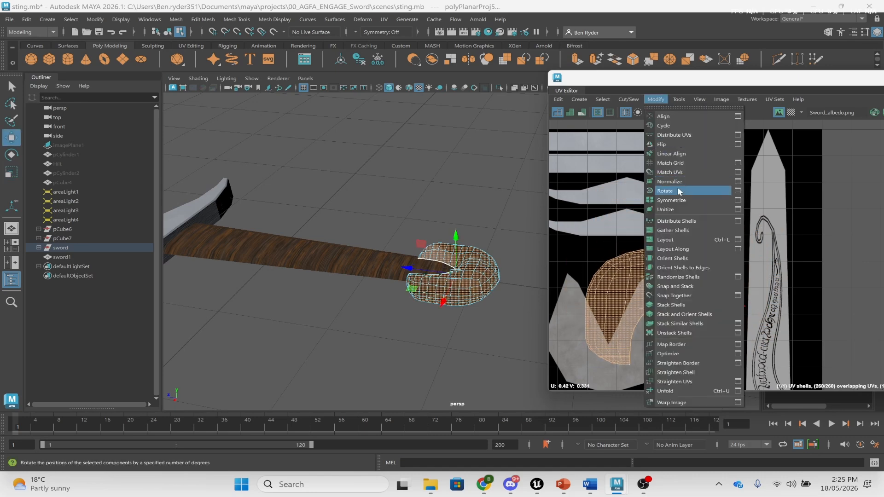
- Rotate the pommel's UV shell 90° and move it onto the grey texture area
left_click(664, 190)
left_click(655, 99)
left_click(665, 191)
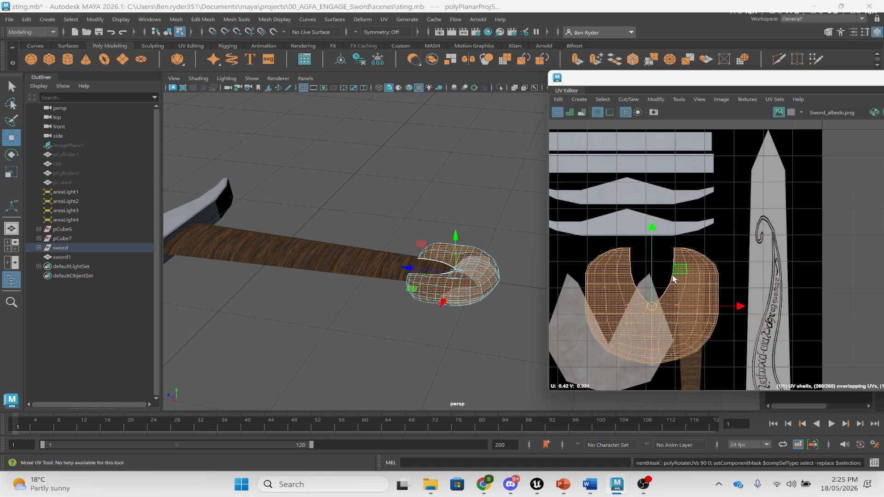
left_click_drag(641, 297, 606, 358)
- Stretch the pommel shell taller and wider, then raise and shrink it
key("r")
key("w")
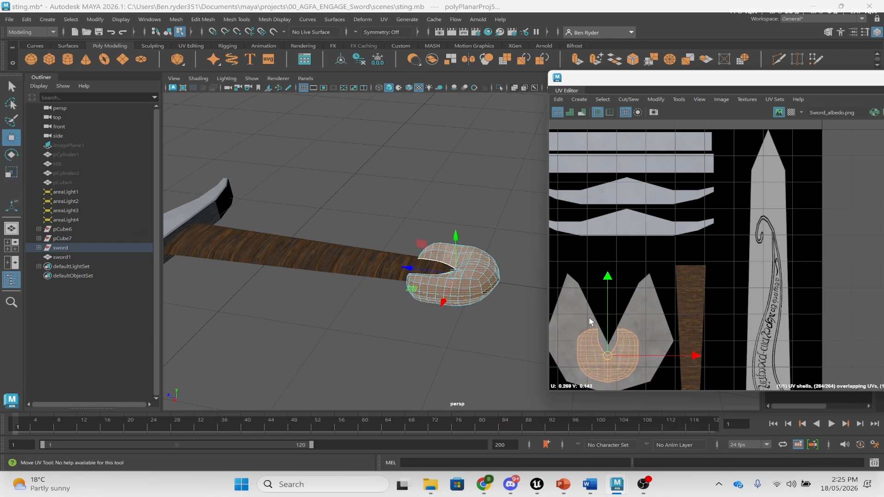
key("r")
left_click_drag(607, 278, 608, 181)
key("w")
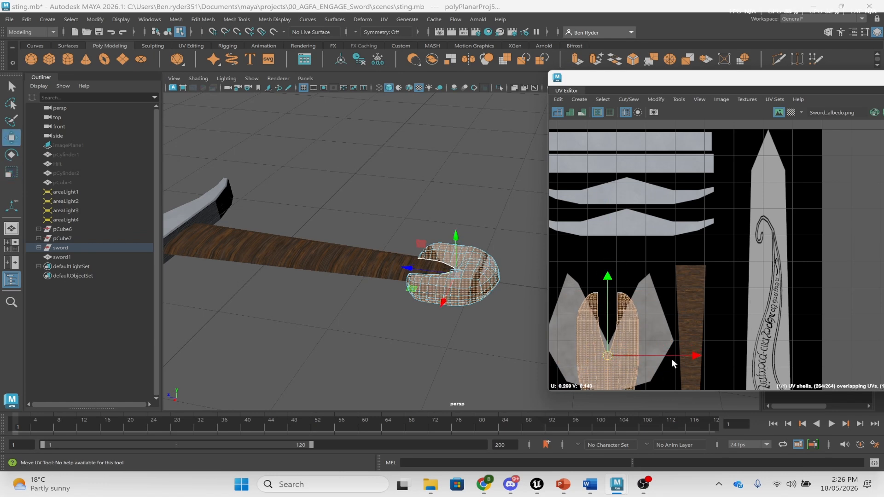
key("r")
left_click_drag(696, 355, 764, 355)
key("w")
left_click_drag(606, 288, 606, 260)
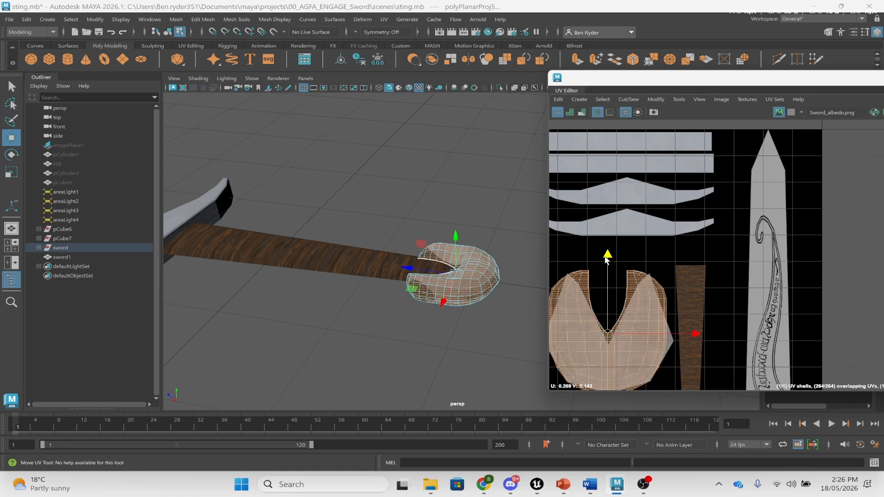
key("r")
left_click_drag(608, 332, 588, 330)
- Fine-tune the shell's size and position to fit inside the grey area, then return to Object Mode
key("w")
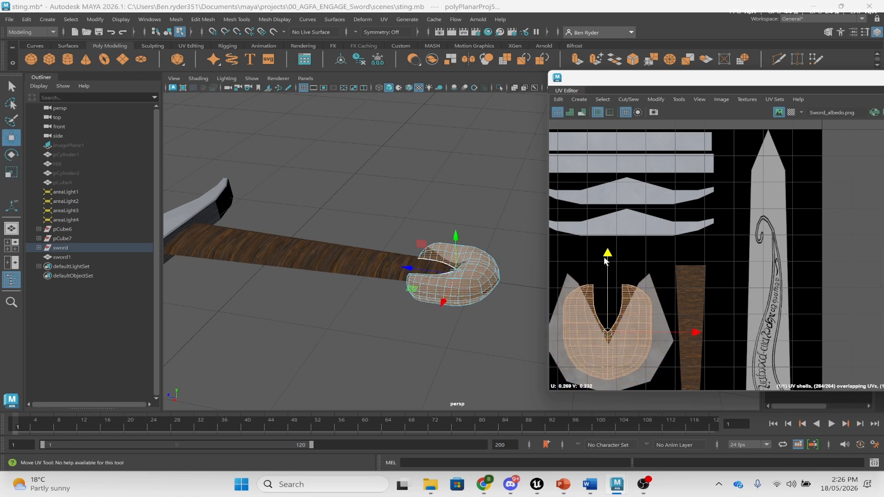
left_click_drag(604, 258, 604, 267)
key("r")
left_click_drag(608, 343, 594, 344)
key("w")
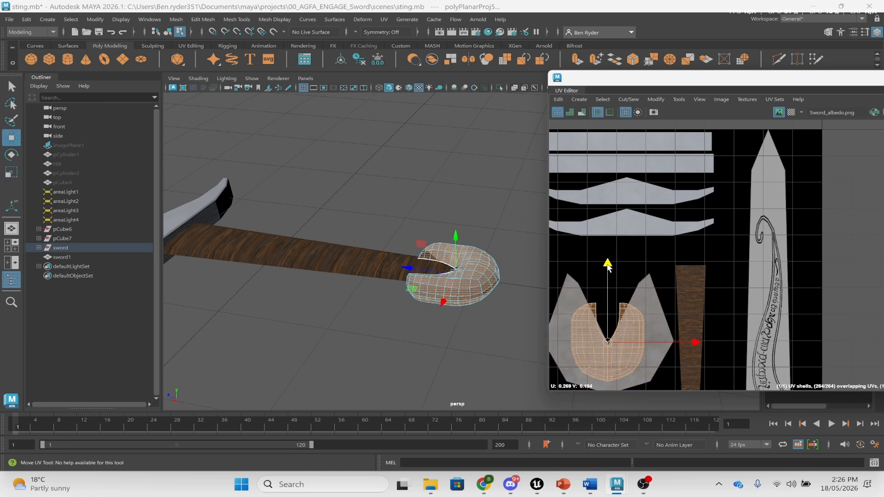
left_click_drag(607, 265, 606, 290)
key("r")
left_click_drag(607, 359, 587, 340)
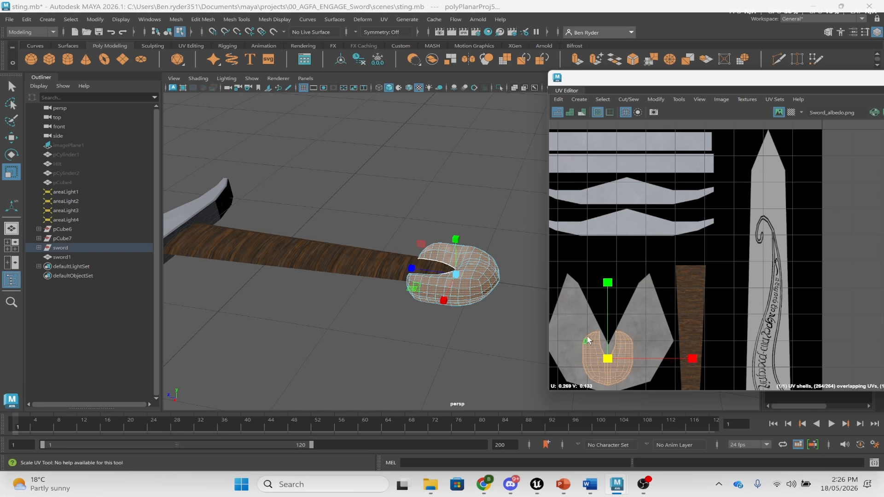
key("w")
key("r")
right_click_drag(479, 225, 529, 193)
- Select an edge loop around the pommel
left_click(514, 234)
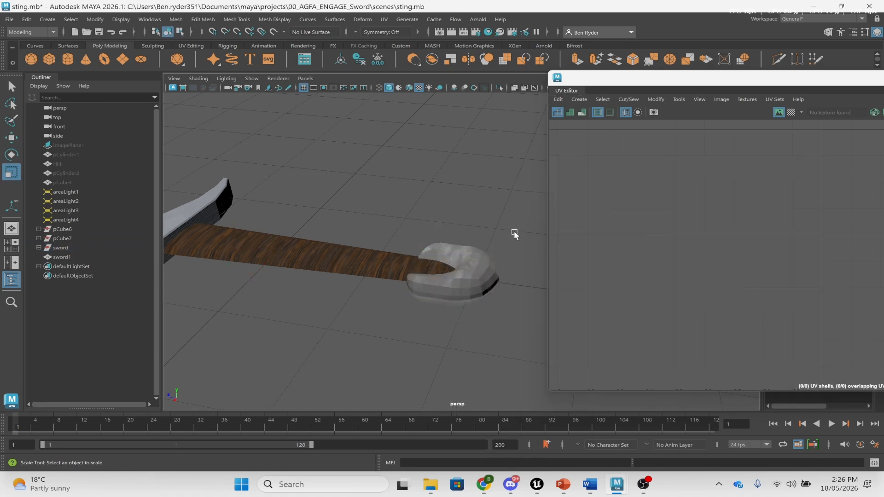
left_click(485, 266)
right_click_drag(455, 255, 456, 186)
key("q")
left_click_drag(437, 315, 456, 295, "alt")
right_click_drag(469, 288, 535, 273, "alt")
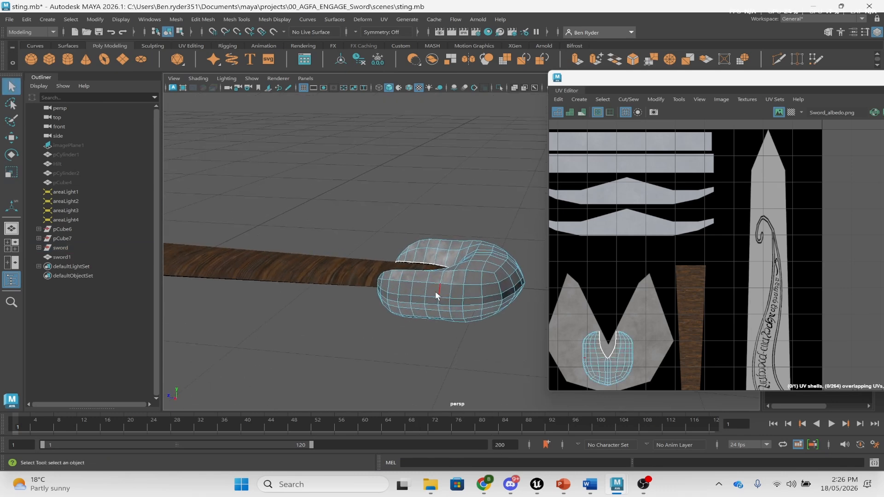
left_click(417, 305)
double_click(434, 305)
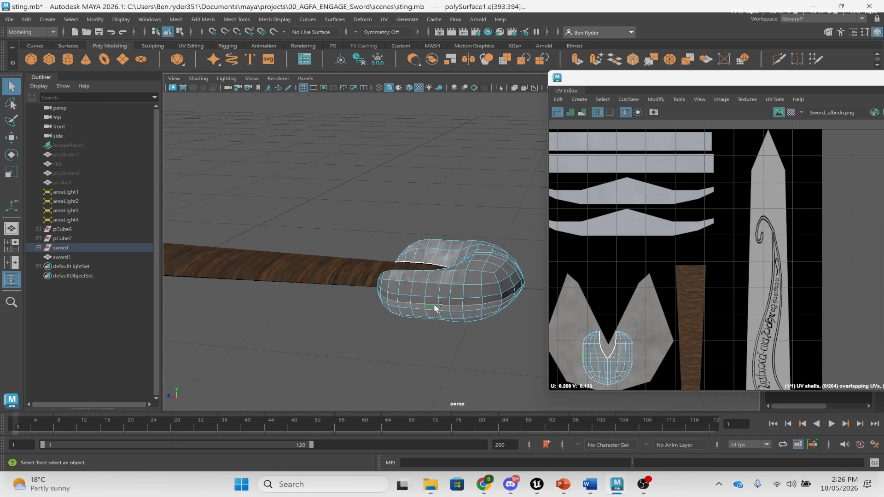
left_click_drag(370, 263, 459, 270, "alt")
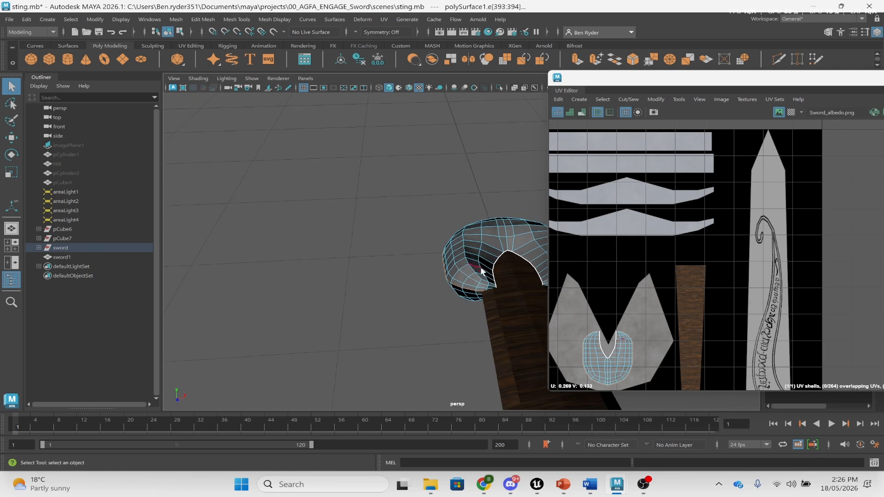
- Cut the pommel UVs along the loop and pull one shell away from the other
left_click(626, 99)
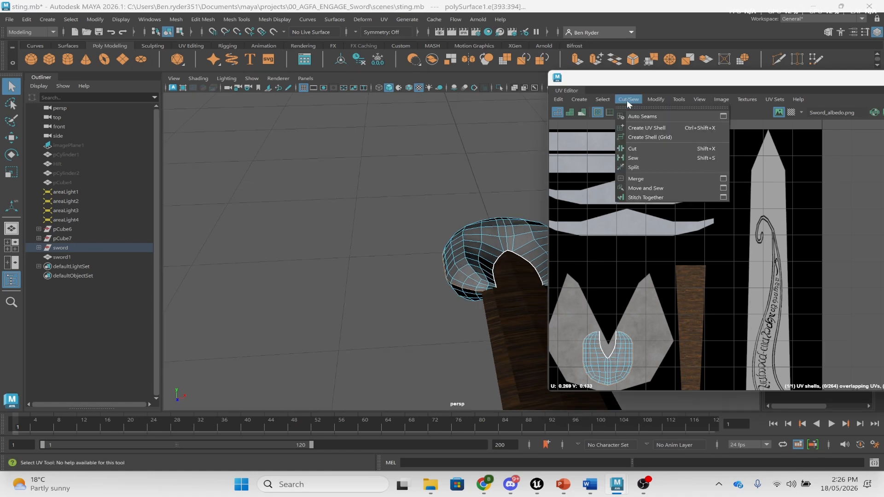
left_click(637, 149)
right_click_drag(646, 323, 640, 317)
left_click(610, 345)
key("w")
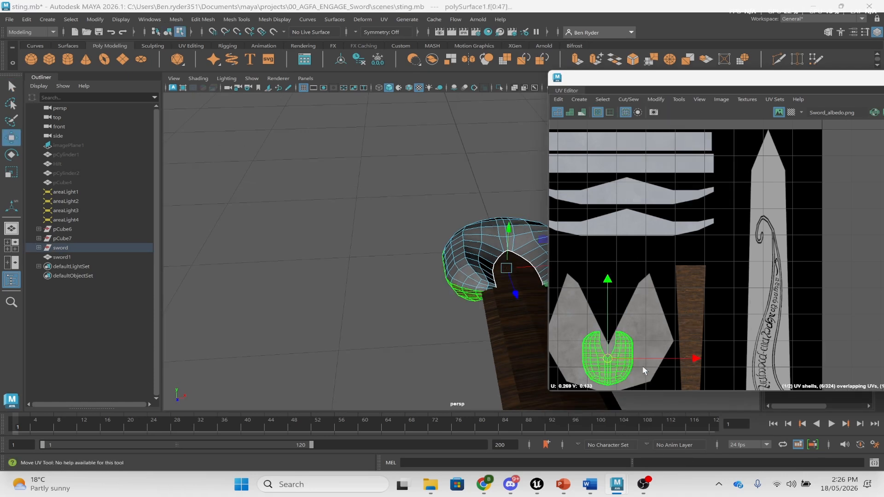
mouse_move(663, 360)
left_mouse_down()
mouse_move(722, 358)
mouse_move(663, 361)
mouse_move(691, 360)
left_mouse_up()
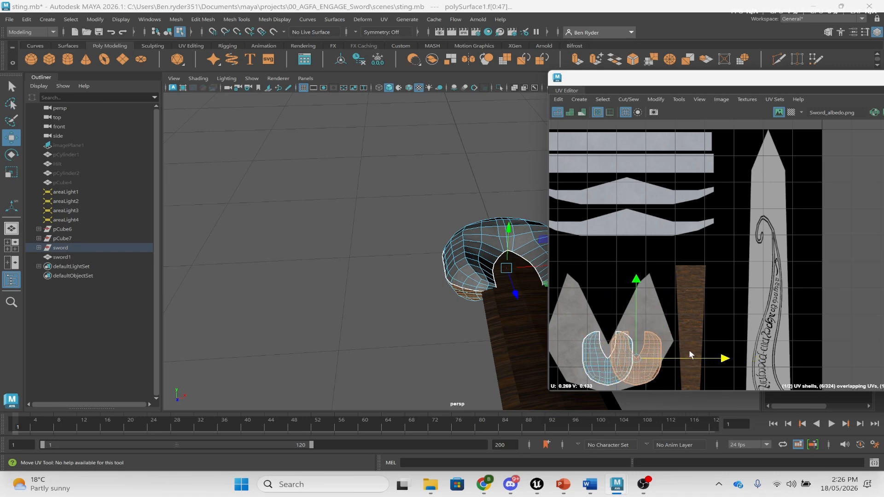
- Flip the separated shell and slide it back over the other on the grey area
left_click(569, 113)
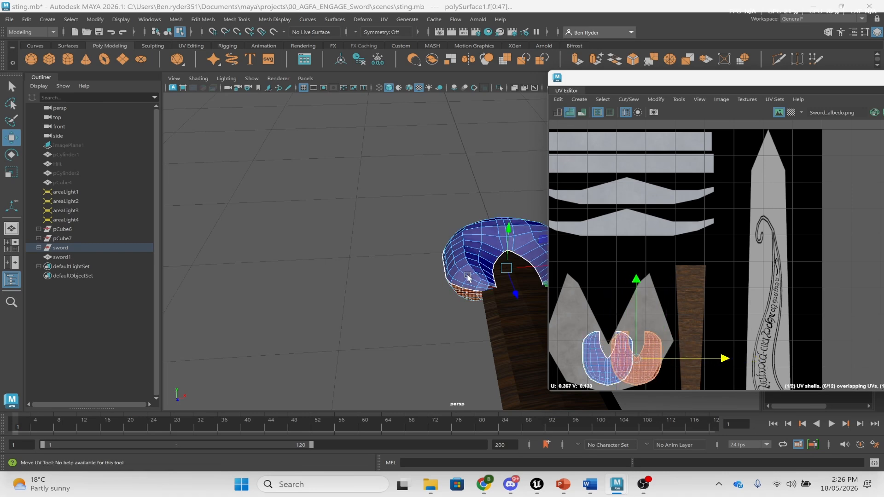
left_click_drag(466, 272, 498, 256, "alt")
left_click(620, 101)
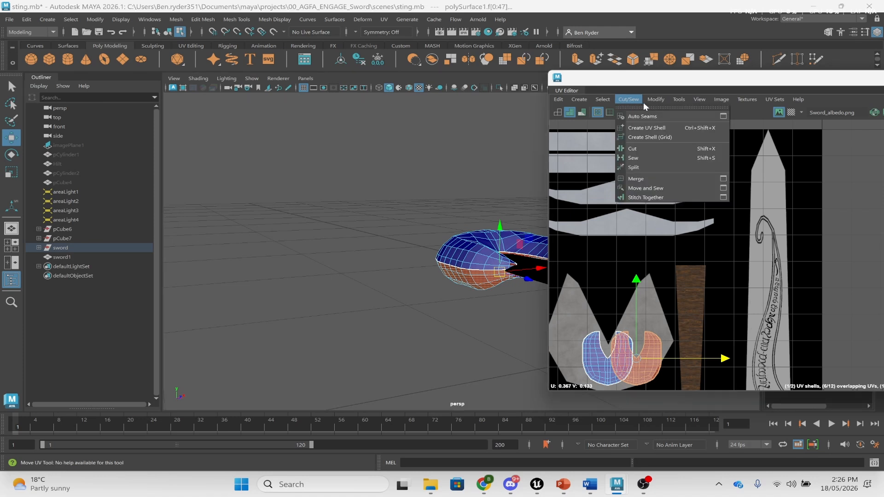
mouse_move(656, 100)
left_click(676, 144)
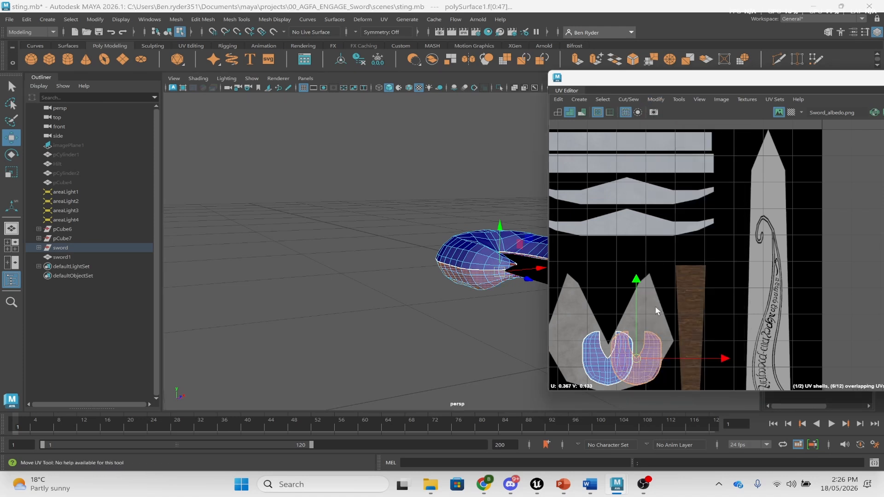
left_click_drag(718, 359, 693, 359)
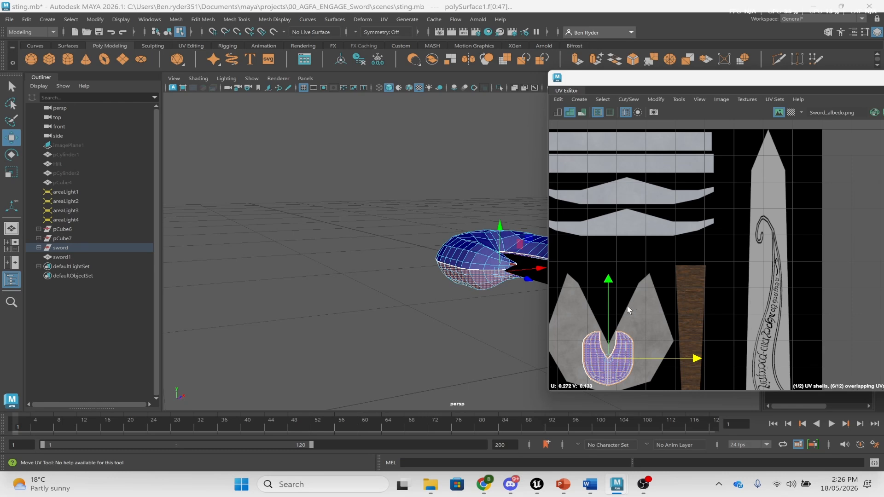
right_click_drag(462, 205, 496, 203)
- Select the cross-guard and one of its UV shells to review them
left_click(496, 203)
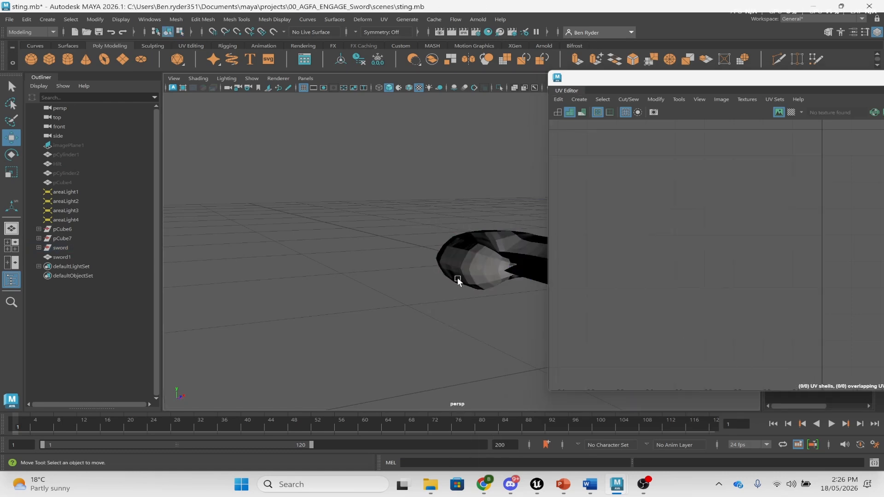
left_click_drag(457, 276, 437, 278, "alt")
left_click(437, 278)
left_click(496, 186)
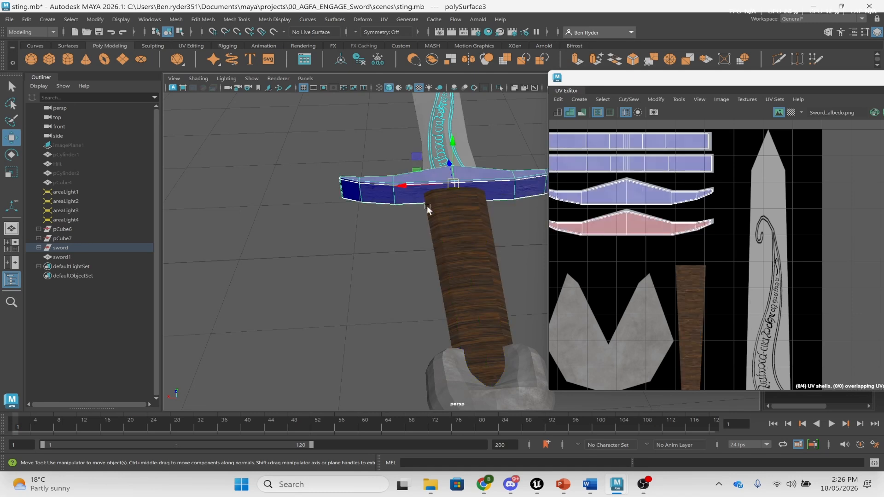
scroll(424, 204, "down", 4)
right_click_drag(583, 220, 567, 206)
left_click(593, 227)
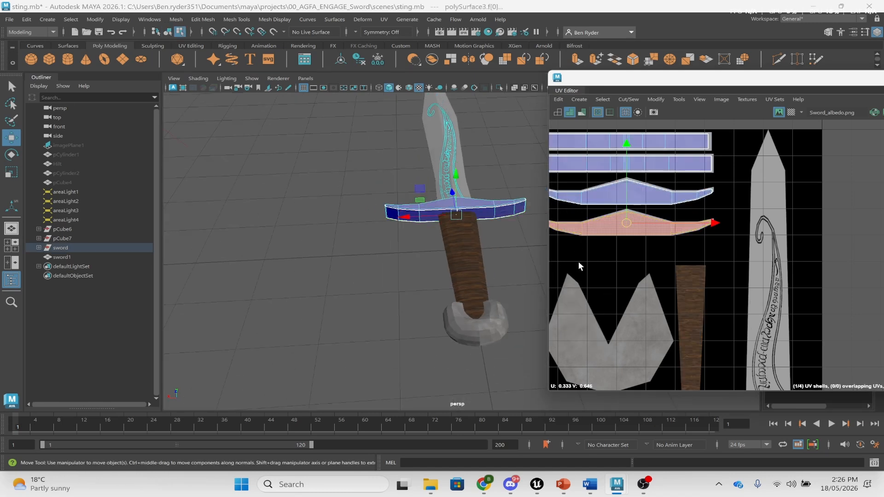
- Open the Flip UVs options and close them without flipping
left_click(655, 99)
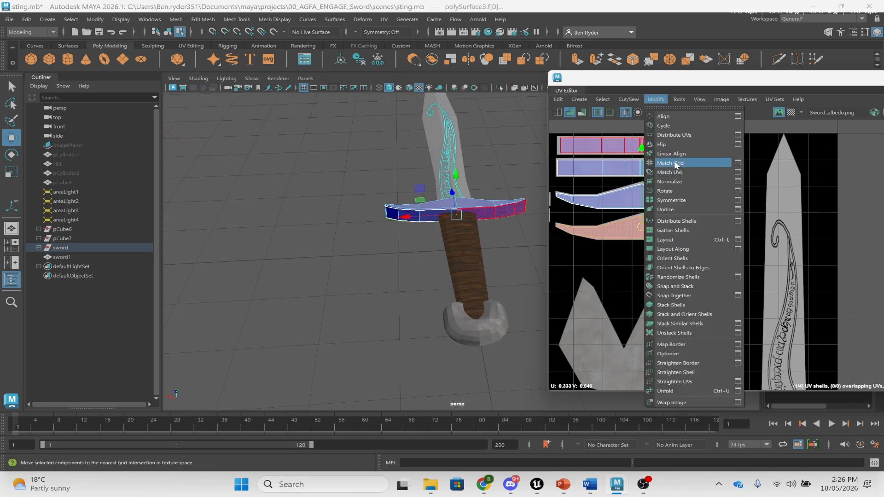
left_click(737, 144)
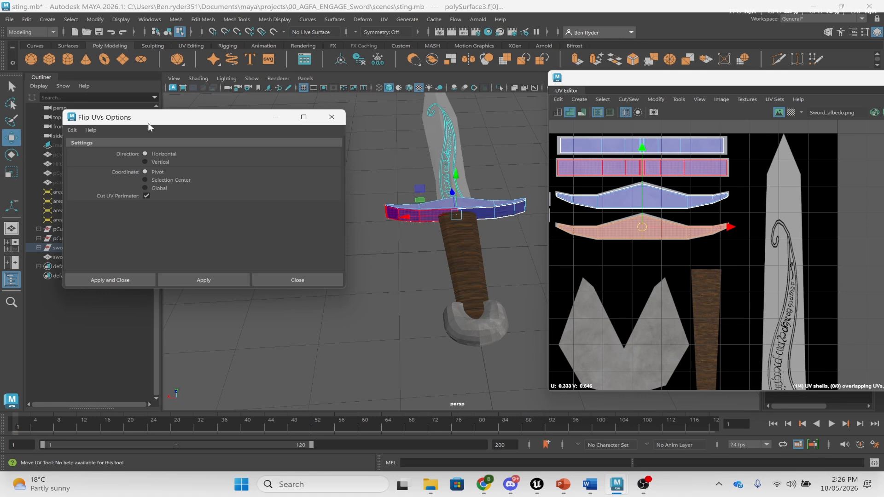
left_click_drag(149, 123, 405, 154)
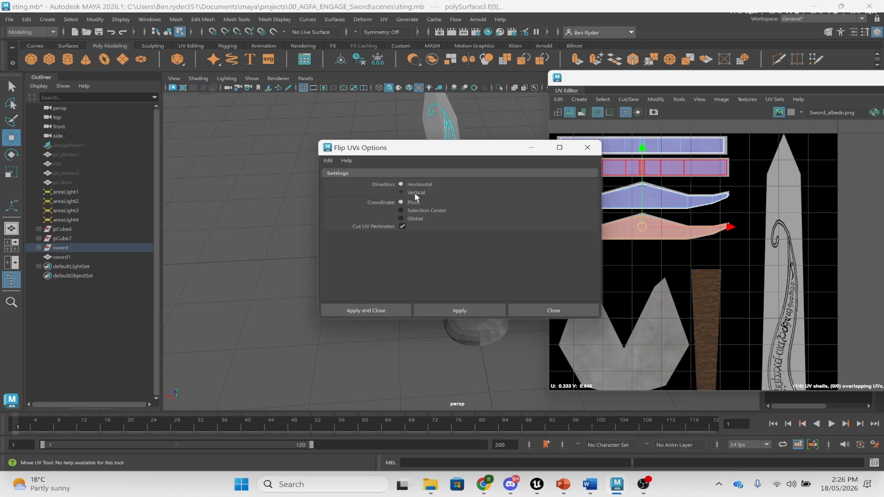
left_click(569, 311)
- Deselect the cross-guard and select the blade to display its UVs
left_click_drag(472, 245, 494, 220, "alt")
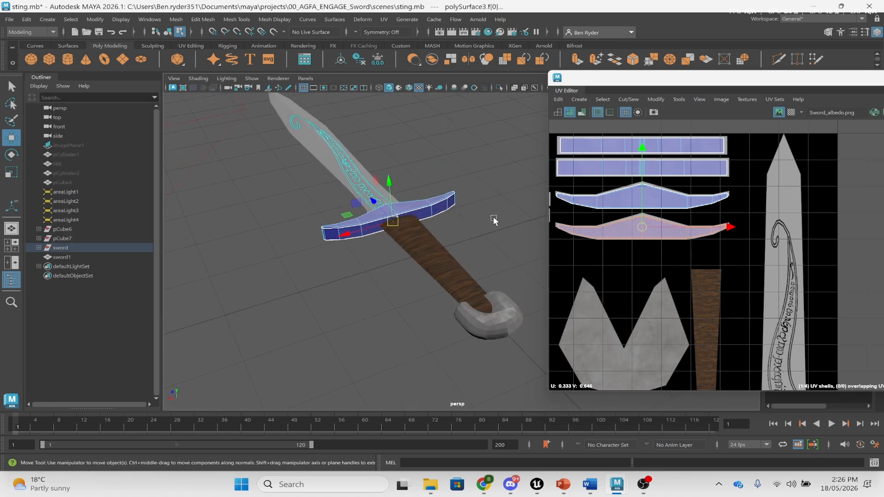
left_click(460, 229)
right_click_drag(411, 210, 450, 175)
left_click(450, 175)
left_click(331, 175)
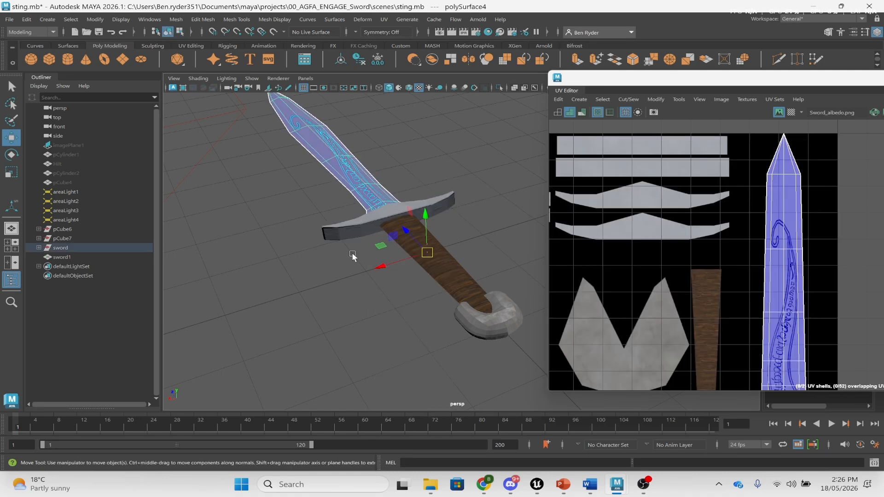
left_click_drag(355, 253, 324, 198, "alt")
scroll(323, 198, "down", 3)
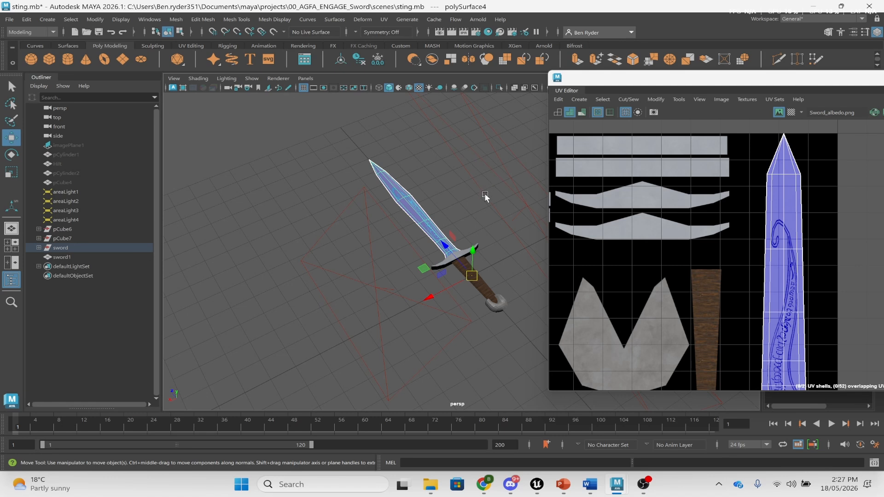
scroll(484, 193, "up", 4)
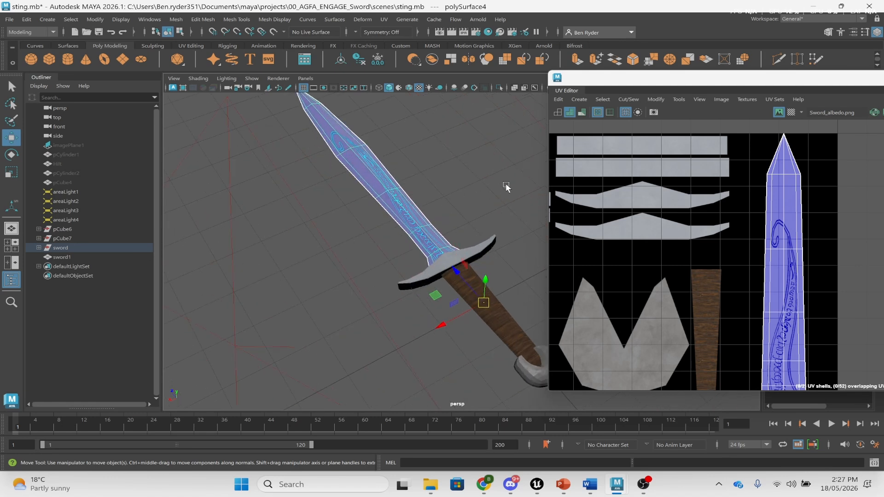
left_click_drag(506, 189, 427, 171, "alt")
left_click(443, 207)
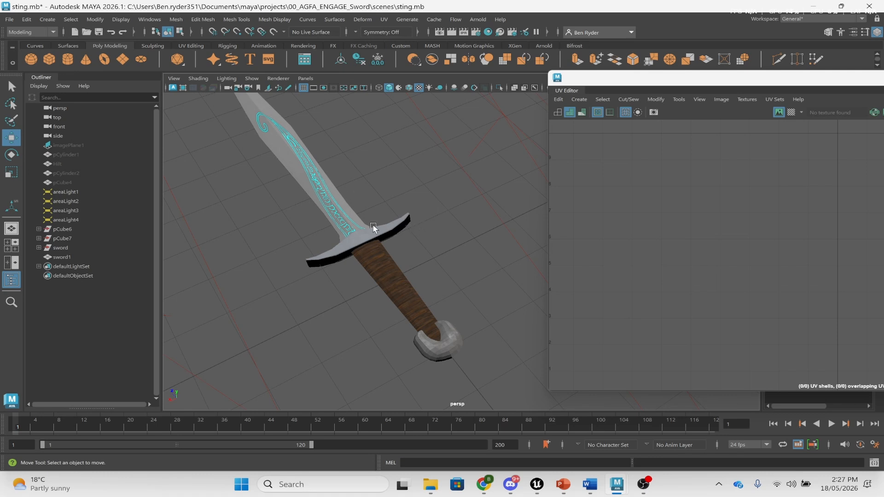
left_click_drag(373, 225, 281, 317, "alt")
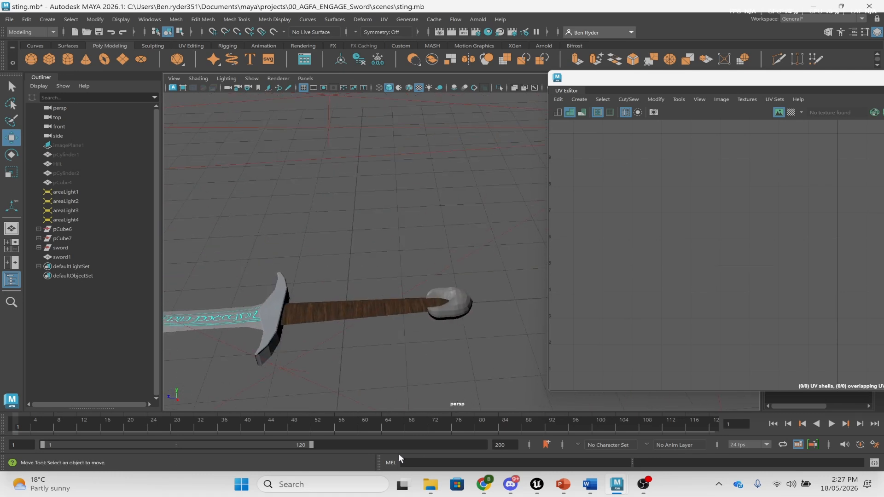
left_click(483, 484)
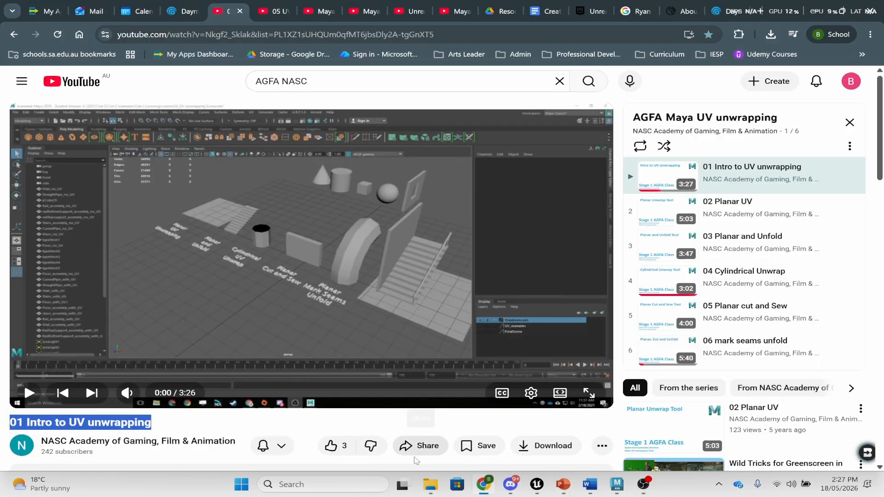
mouse_move(430, 485)
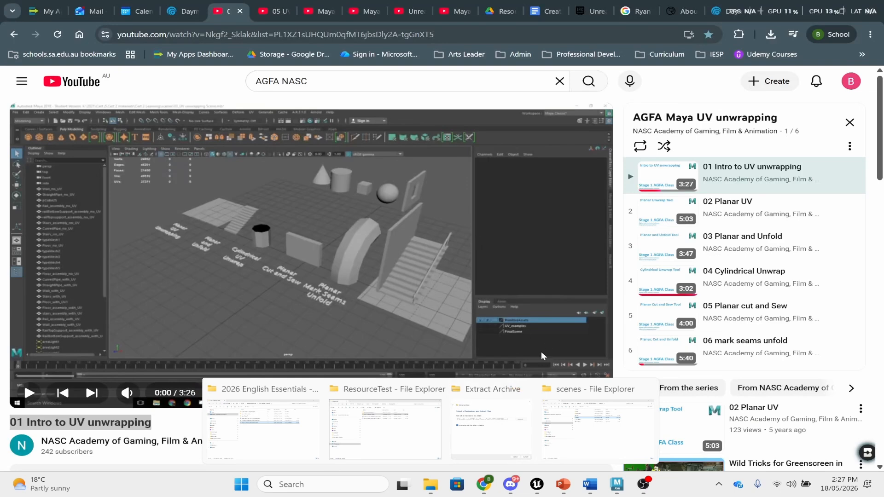
left_click(597, 428)
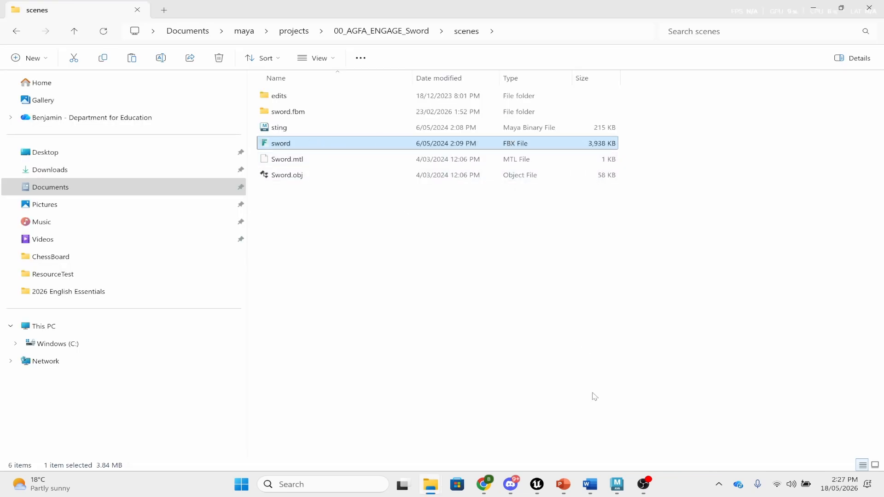
mouse_move(617, 484)
left_click(669, 440)
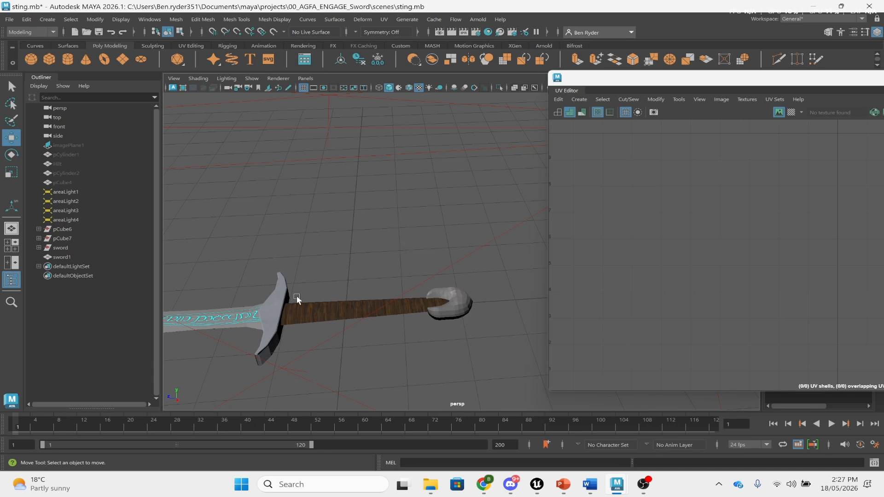
- Select the blade, crossguard, handle and pommel and combine them into one mesh
right_click_drag(296, 295, 319, 242)
right_click_drag(294, 298, 248, 315)
left_click(247, 314)
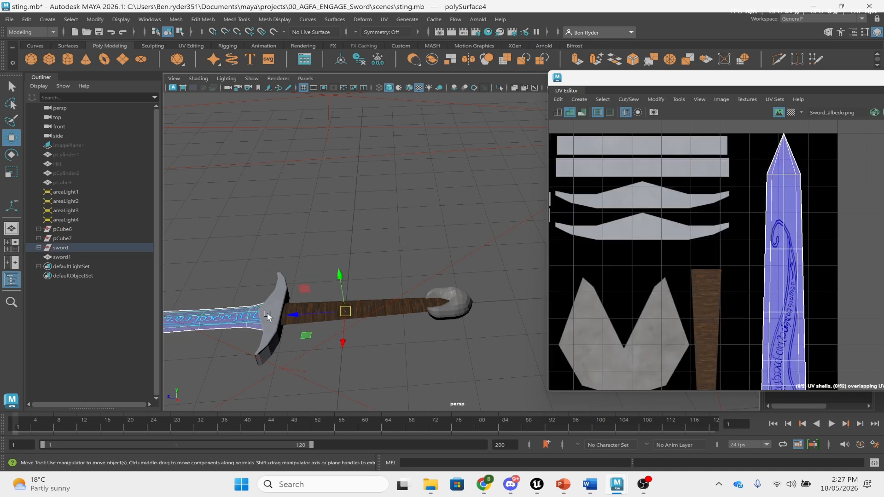
left_click(272, 314, "shift")
left_click(394, 306, "shift")
left_click(456, 305, "shift")
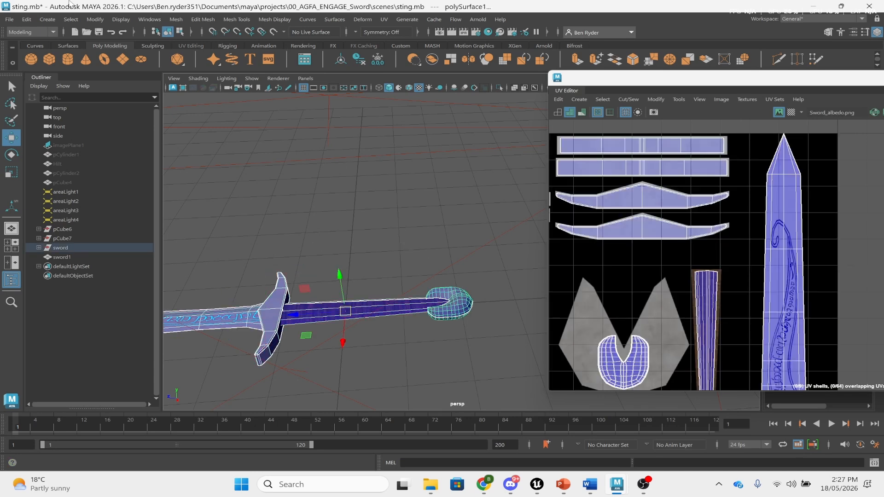
left_click(176, 19)
left_click(202, 56)
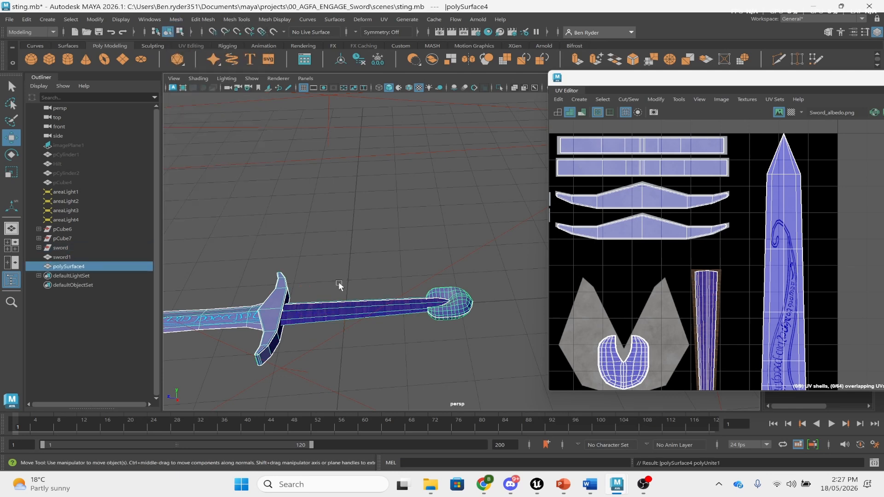
- Move the combined sword's pivot onto the handle
scroll(290, 284, "down", 4)
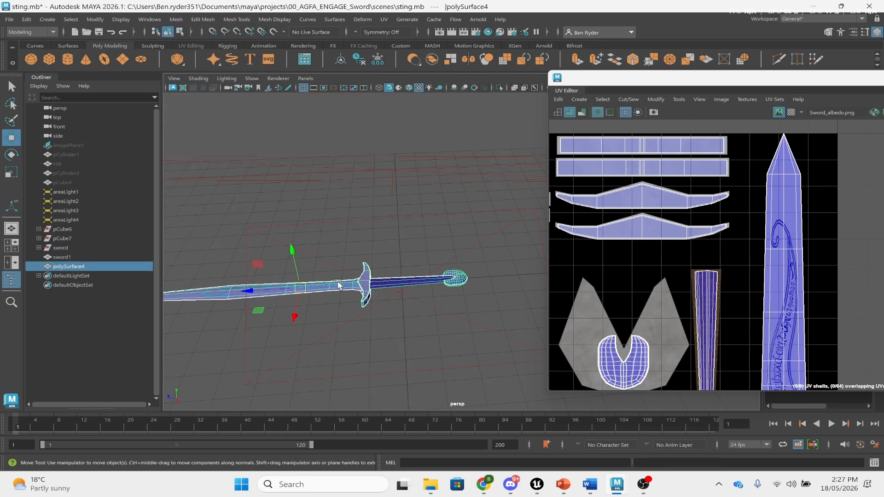
key("d")
left_click_drag(249, 290, 354, 285)
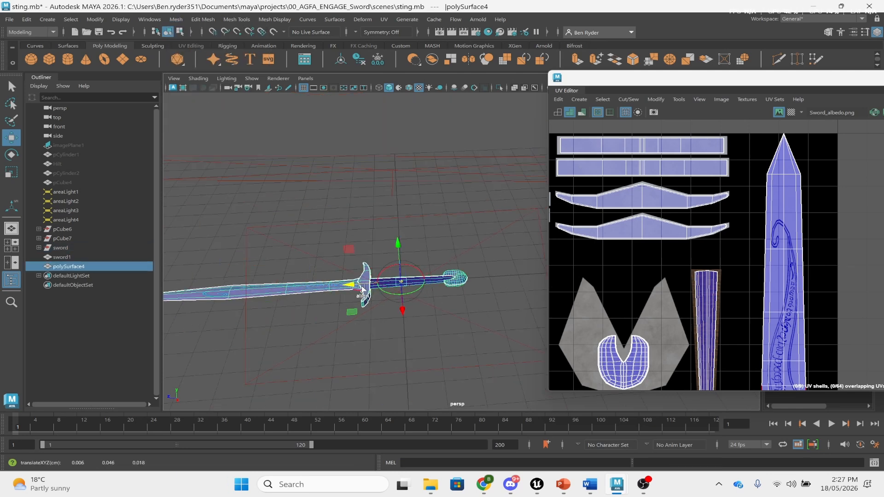
left_click_drag(451, 267, 438, 281, "alt")
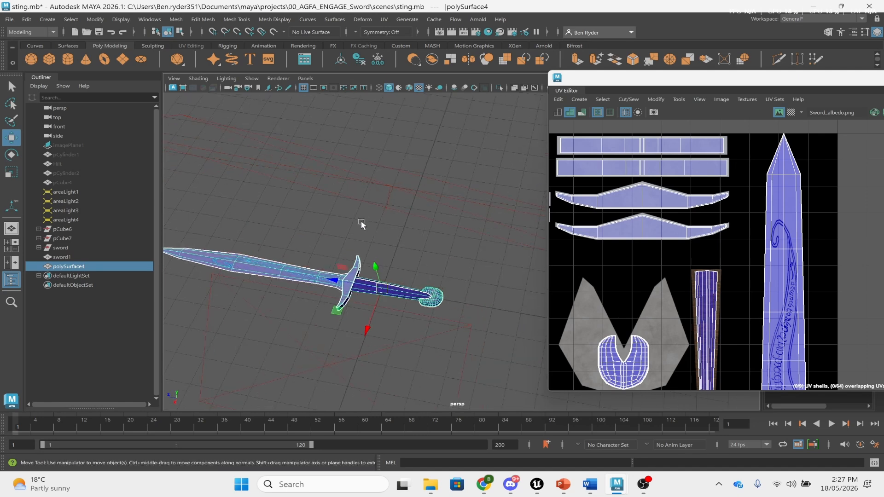
left_click(9, 19)
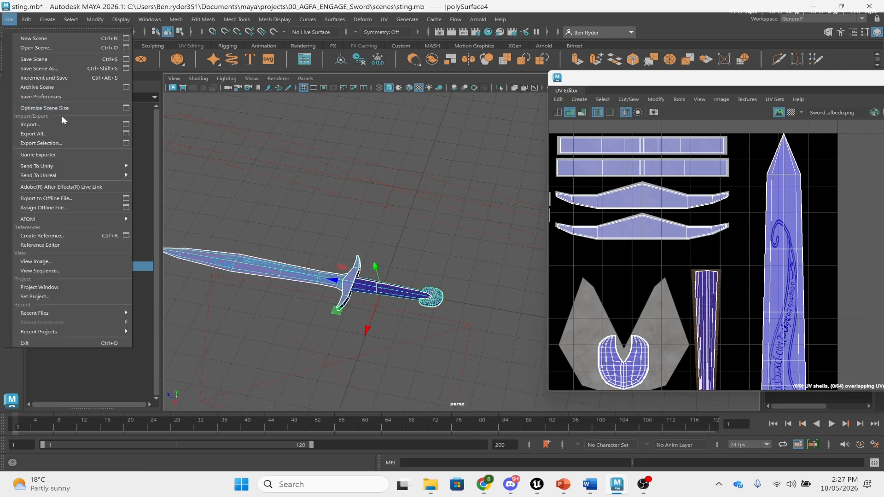
- Start Export Selection for the combined sword with FBX export as the file type
left_click(64, 142)
left_click(125, 251)
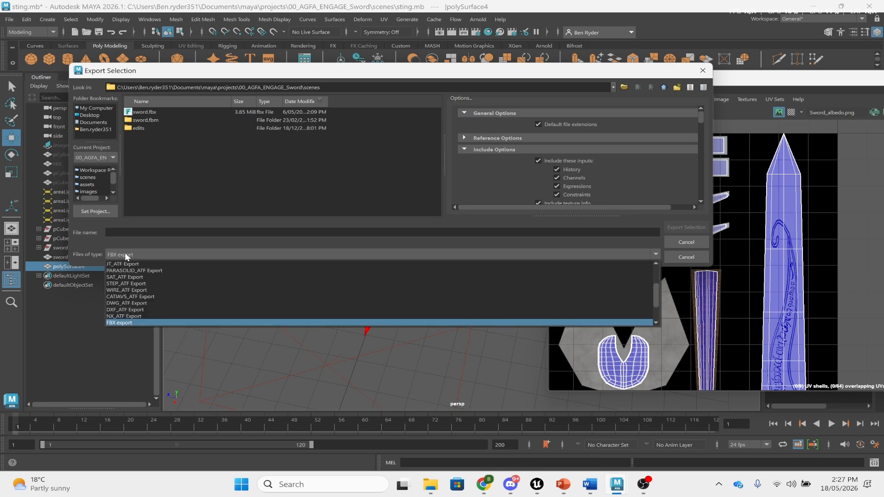
left_click(119, 322)
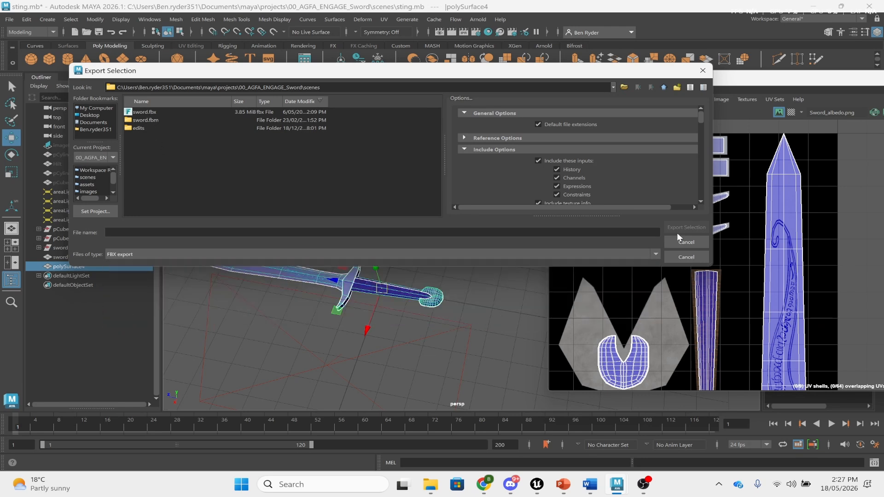
- Expand the Embed Media section in the FBX export options
scroll(606, 147, "down", 10)
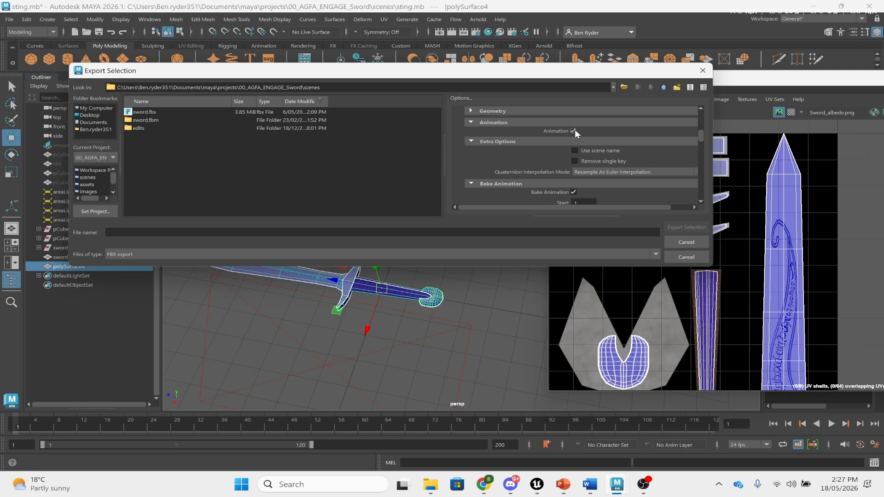
scroll(578, 132, "down", 8)
scroll(575, 147, "down", 8)
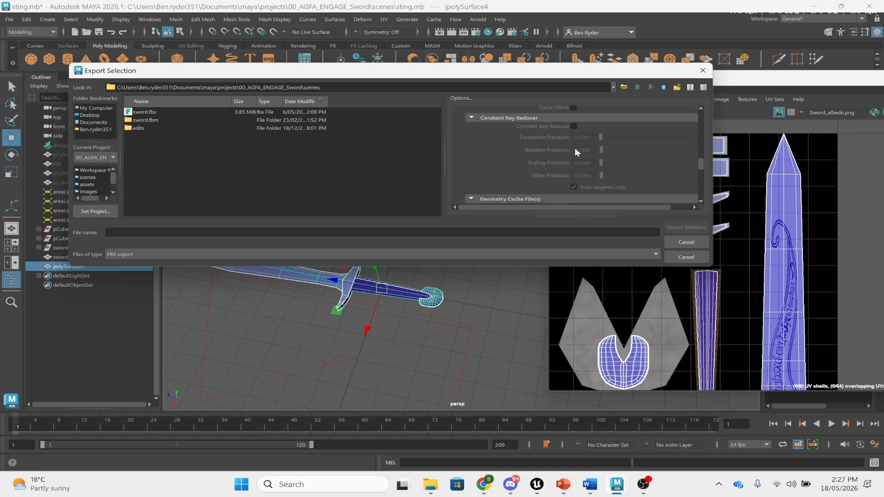
scroll(464, 165, "down", 1)
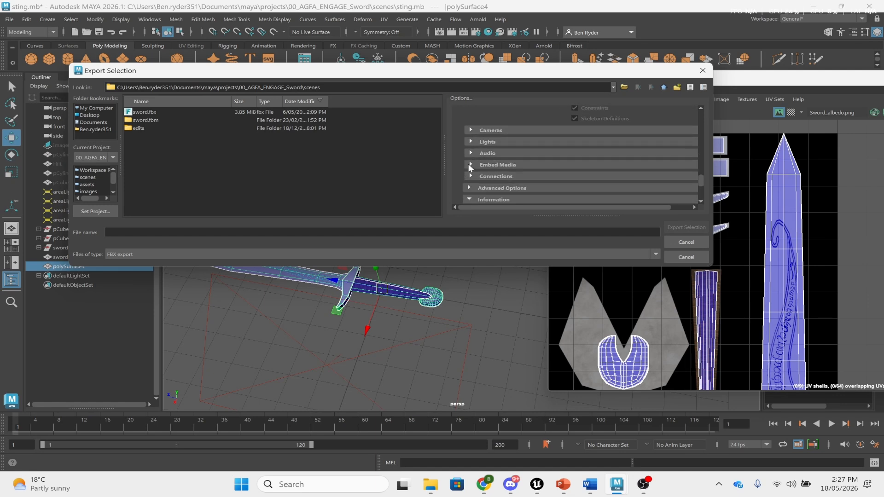
left_click(469, 165)
scroll(592, 173, "down", 2)
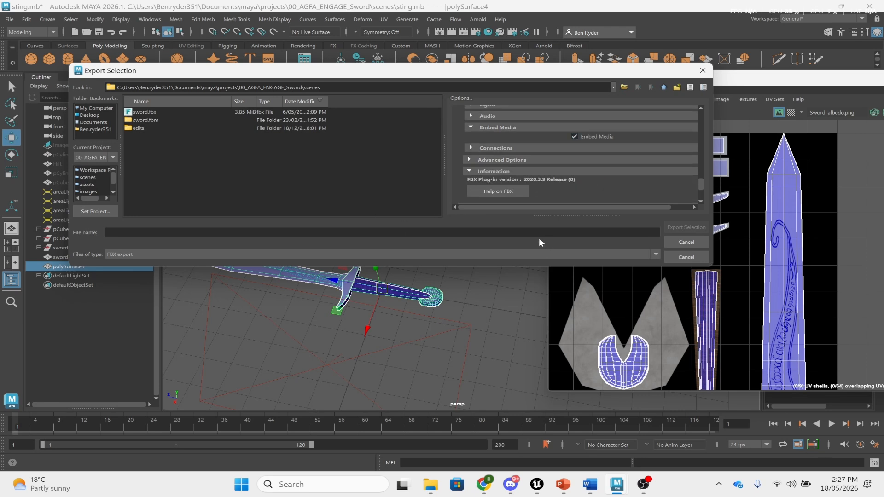
mouse_move(548, 486)
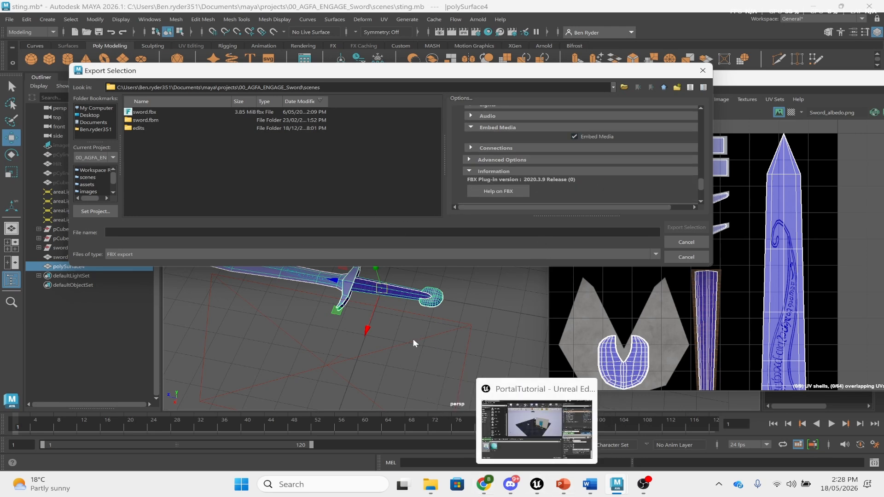
- Switch to the Maya to Unreal Static Mesh Props video and rewind it to the start
left_click(478, 420)
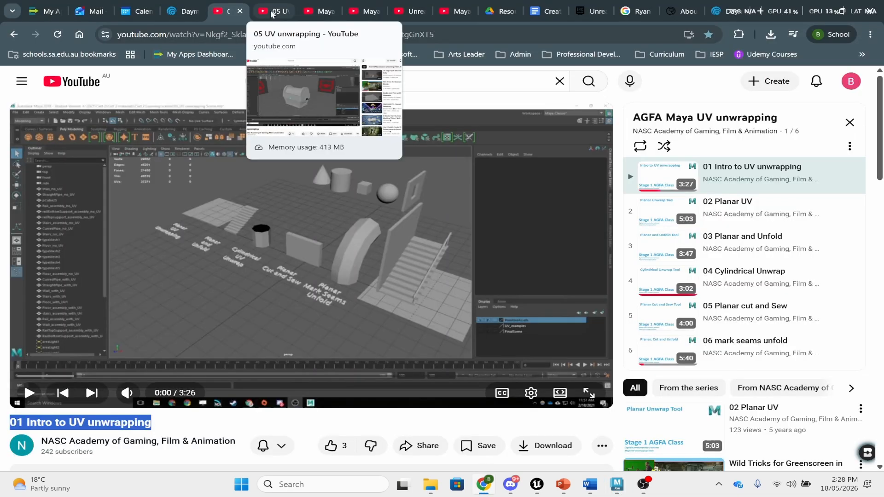
left_click(330, 14)
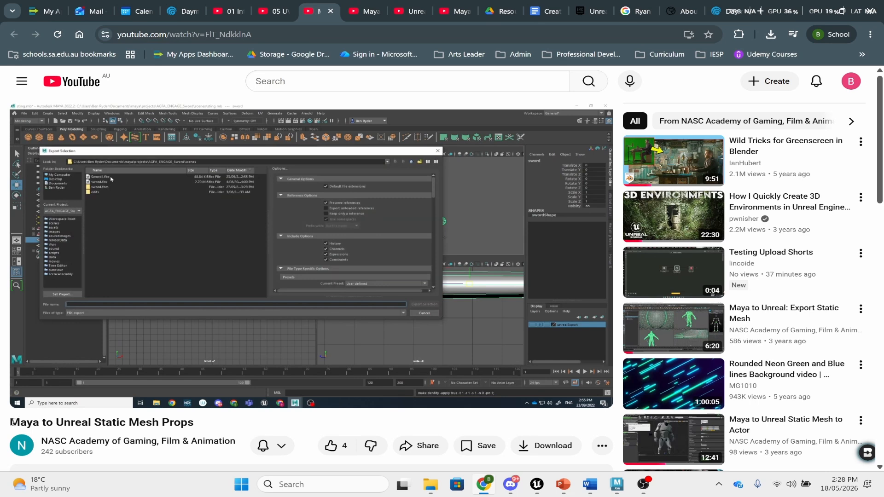
left_click_drag(11, 422, 195, 422)
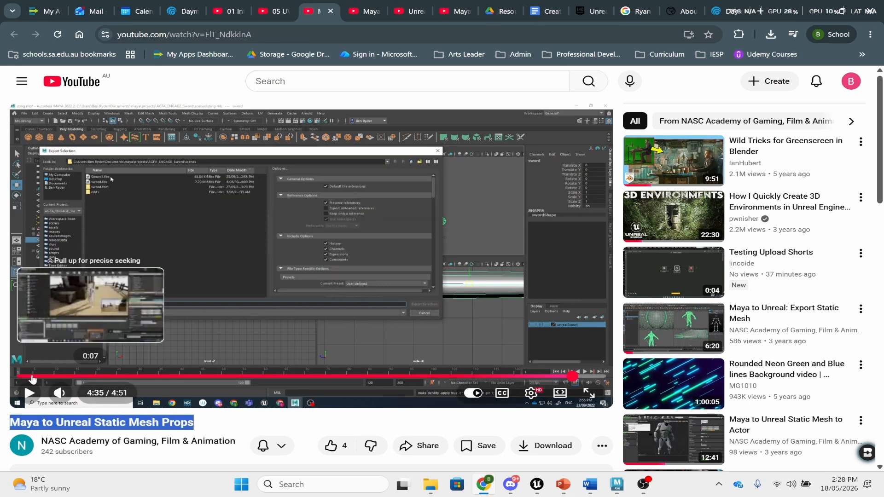
left_click(33, 379)
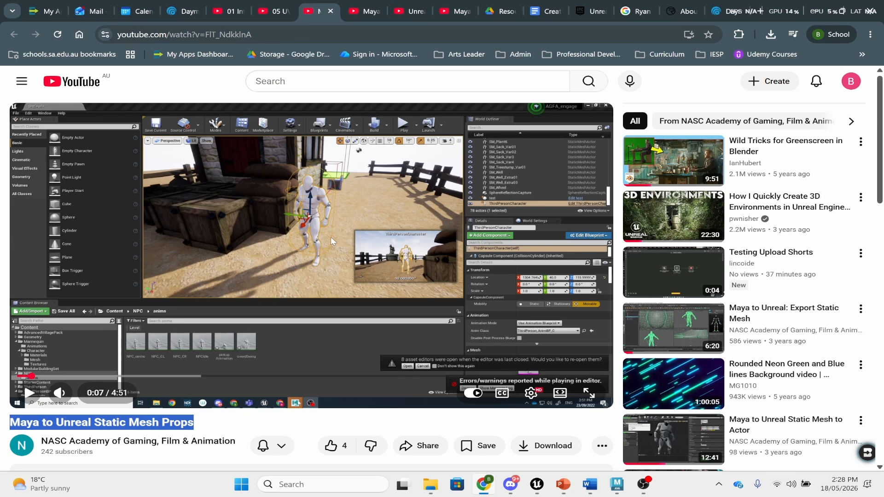
- Back in Maya, cancel the FBX export and move the UV Editor to the left
key("alt+Tab")
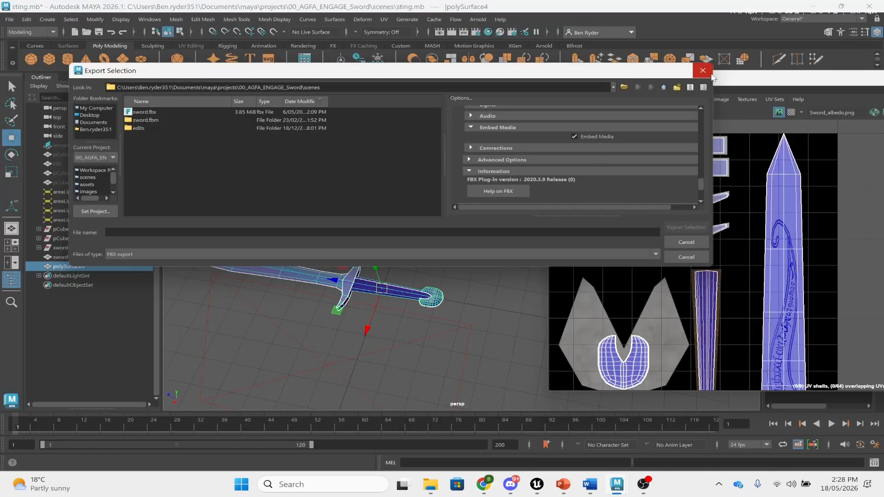
left_click(695, 259)
left_click_drag(664, 75, 329, 69)
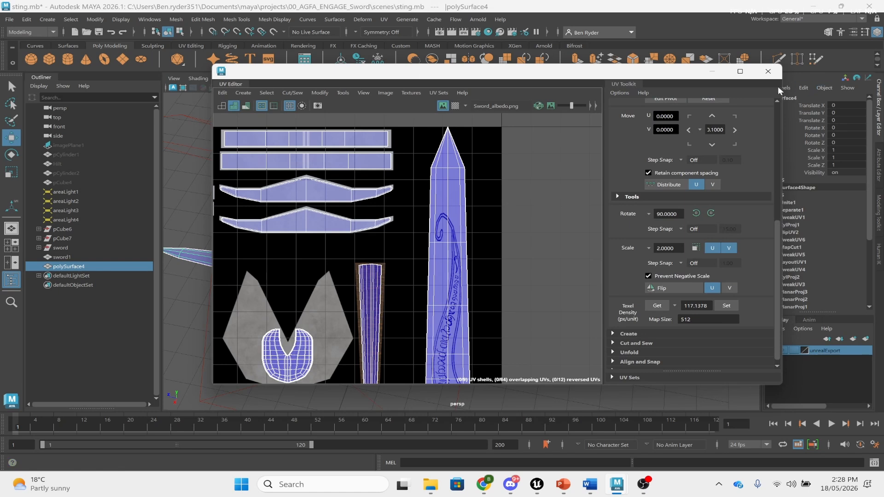